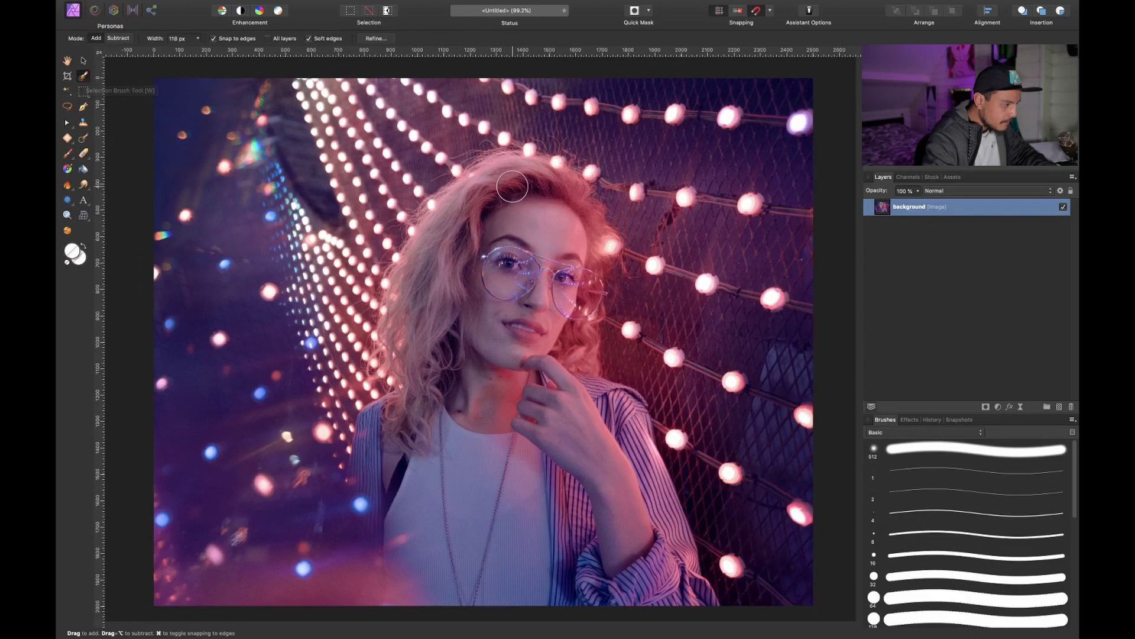
- Select the whole woman, including hair, clothing and hand, with the selection brush widened to 237 px
{"action": "key", "text": "bracketright"}
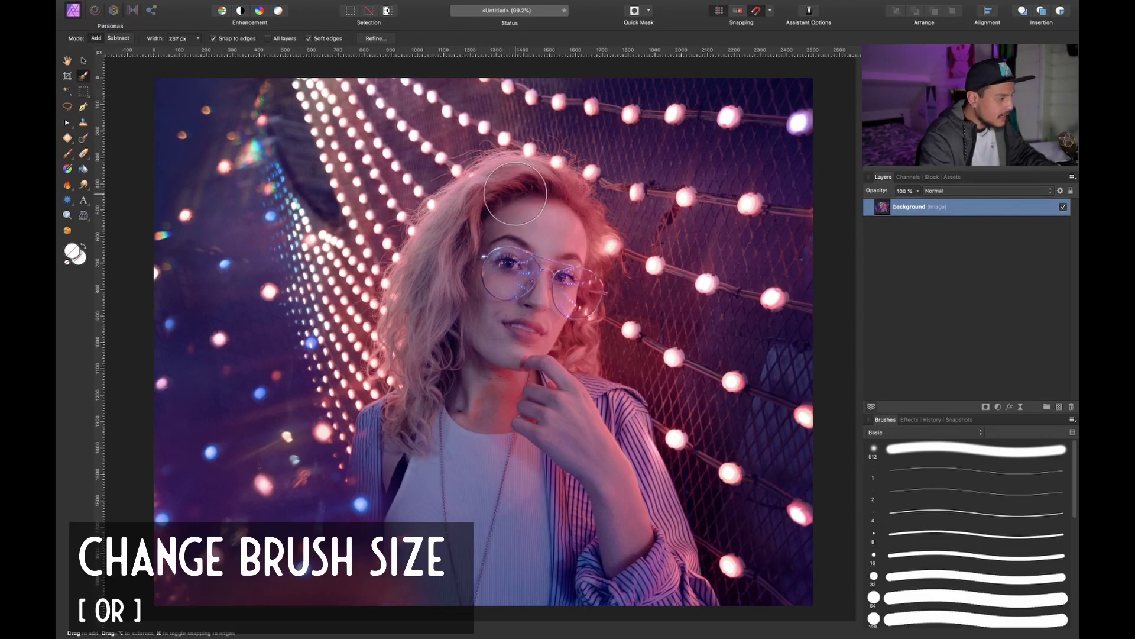
{"action": "mouse_move", "coordinate": [484, 219]}
{"action": "left_mouse_down"}
{"action": "mouse_move", "coordinate": [406, 482]}
{"action": "mouse_move", "coordinate": [451, 550]}
{"action": "mouse_move", "coordinate": [571, 504]}
{"action": "mouse_move", "coordinate": [645, 594]}
{"action": "mouse_move", "coordinate": [657, 588]}
{"action": "mouse_move", "coordinate": [636, 467]}
{"action": "mouse_move", "coordinate": [615, 479]}
{"action": "mouse_move", "coordinate": [550, 331]}
{"action": "mouse_move", "coordinate": [563, 238]}
{"action": "mouse_move", "coordinate": [591, 213]}
{"action": "left_mouse_up"}
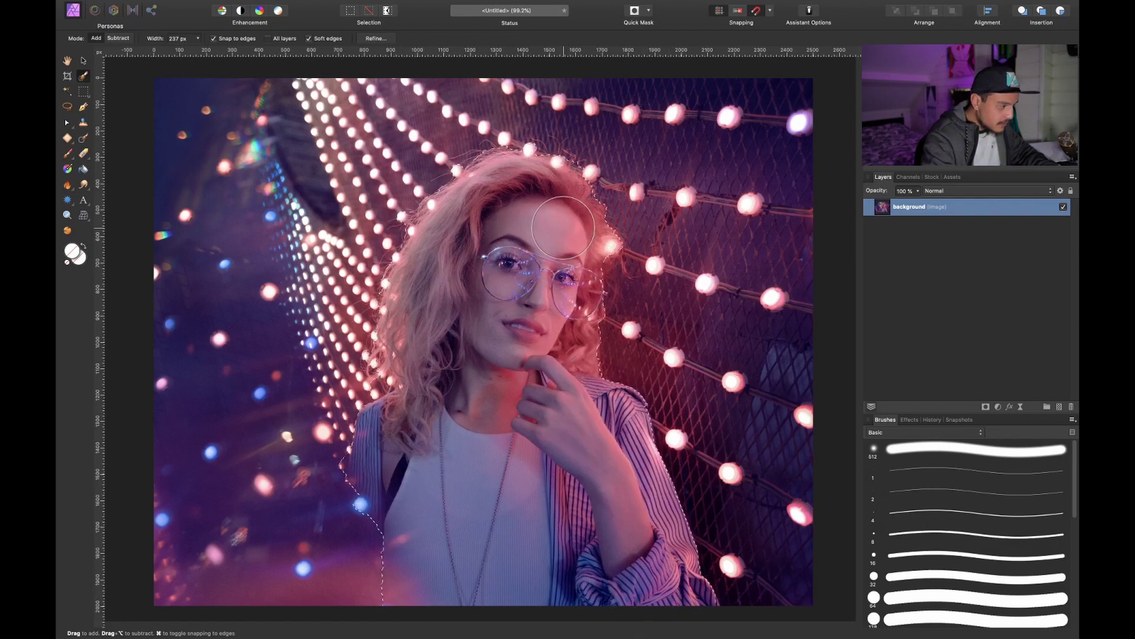
- Reduce the selection brush to 105 px and add the hair around the glowing bulb beside the forehead to the selection
{"action": "scroll", "coordinate": [448, 316], "scroll_direction": "up", "scroll_amount": 3}
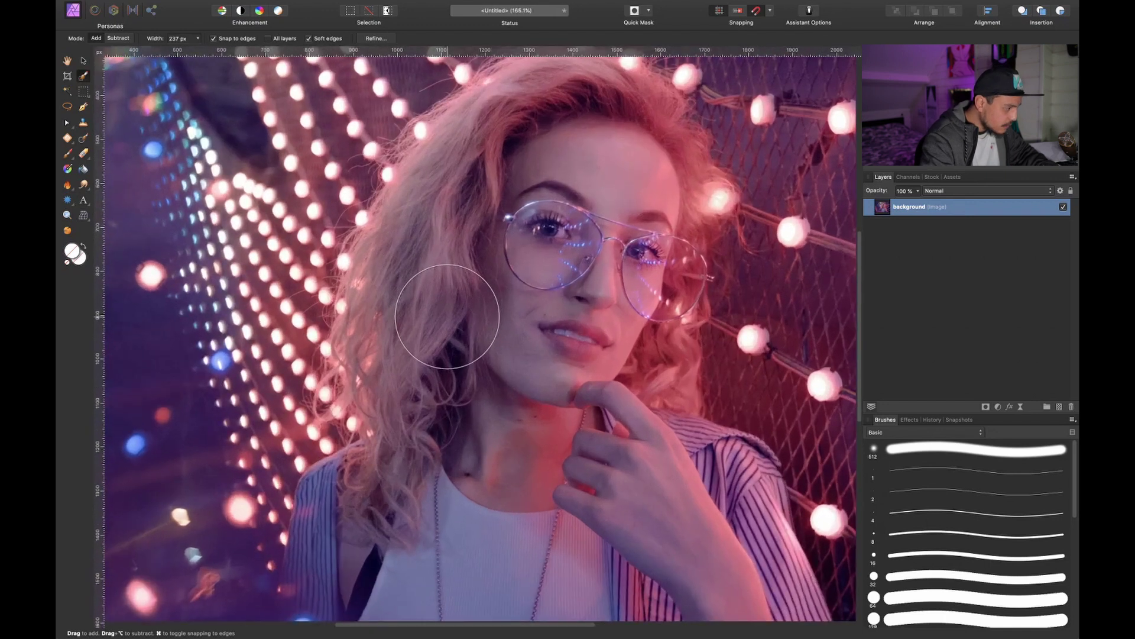
{"action": "scroll", "coordinate": [468, 205], "scroll_direction": "up", "scroll_amount": 2}
{"action": "scroll", "coordinate": [468, 205], "scroll_direction": "right", "scroll_amount": 1}
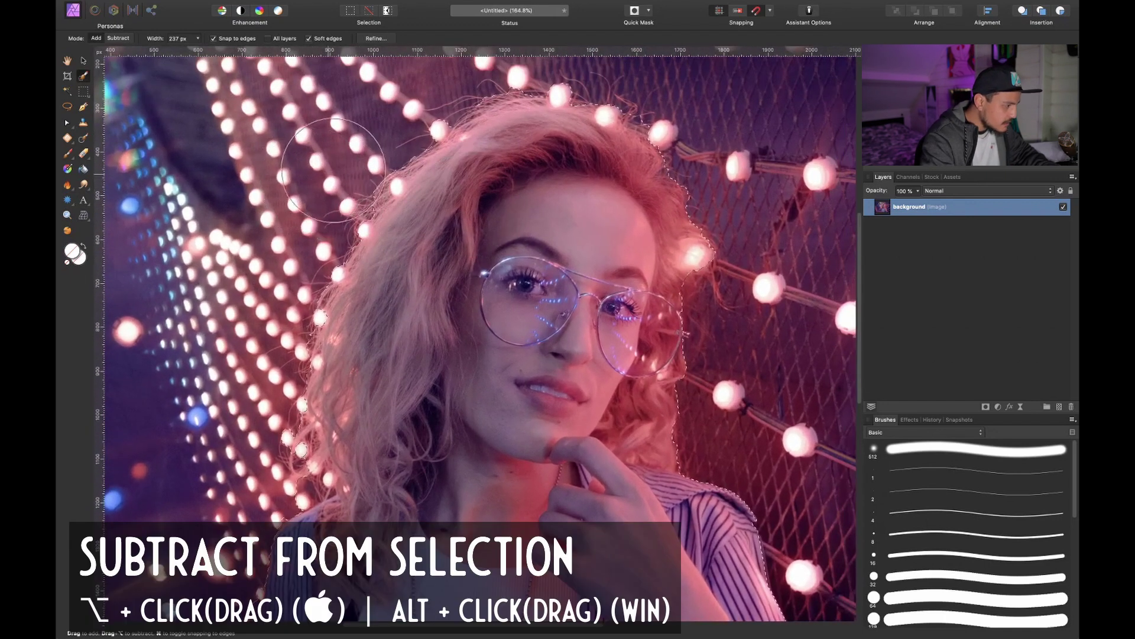
{"action": "scroll", "coordinate": [331, 154], "scroll_direction": "up", "scroll_amount": 2}
{"action": "scroll", "coordinate": [331, 154], "scroll_direction": "right", "scroll_amount": 1}
{"action": "scroll", "coordinate": [552, 98], "scroll_direction": "up", "scroll_amount": 2}
{"action": "scroll", "coordinate": [552, 98], "scroll_direction": "right", "scroll_amount": 1}
{"action": "key", "text": "bracketleft"}
{"action": "key", "text": "bracketleft"}
{"action": "key", "text": "bracketleft"}
{"action": "key", "text": "bracketleft"}
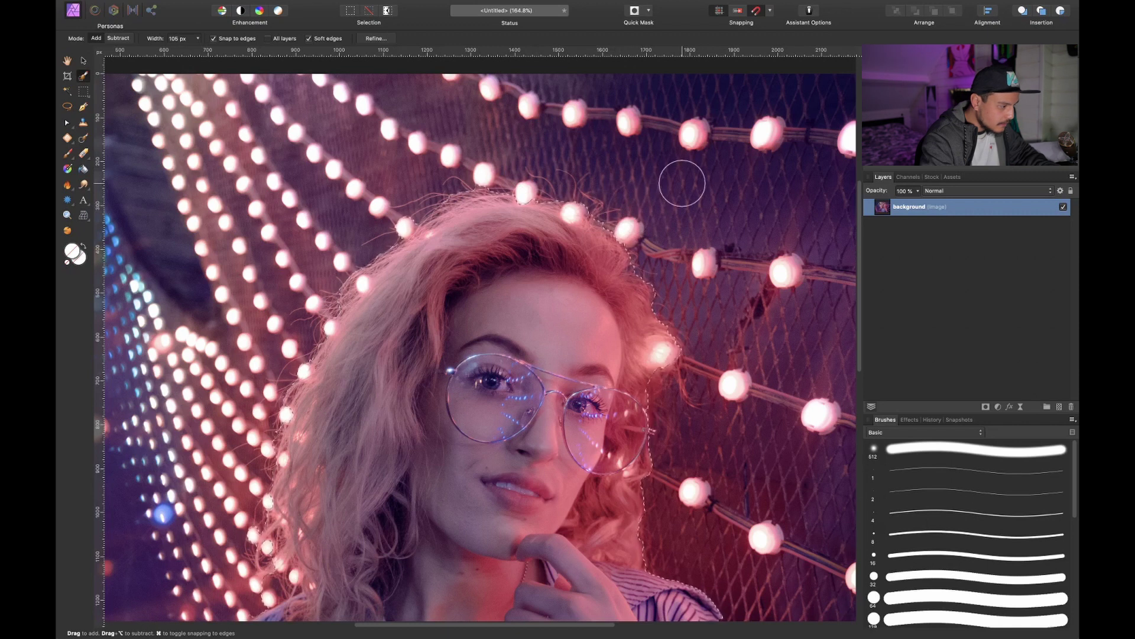
{"action": "scroll", "coordinate": [680, 182], "scroll_direction": "down", "scroll_amount": 2}
{"action": "scroll", "coordinate": [680, 182], "scroll_direction": "left", "scroll_amount": 1}
{"action": "left_click_drag", "start_coordinate": [674, 332], "coordinate": [672, 389]}
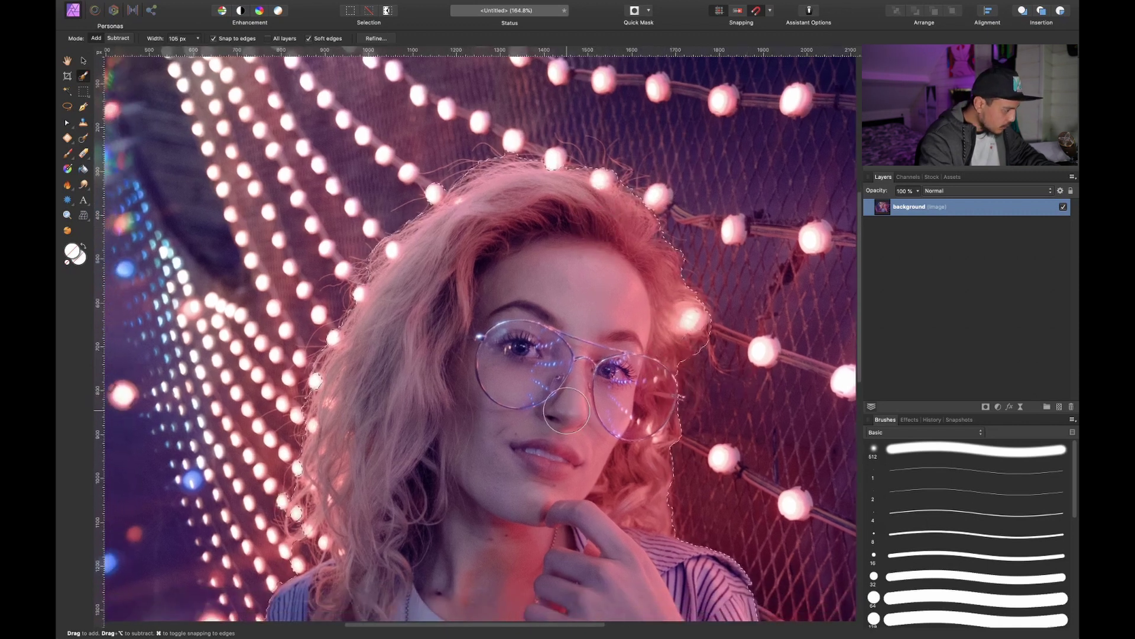
- Reduce the selection brush width to 65 px and check the selection edge along the curls and jacket shoulder
{"action": "scroll", "coordinate": [438, 468], "scroll_direction": "down", "scroll_amount": 3}
{"action": "scroll", "coordinate": [438, 467], "scroll_direction": "left", "scroll_amount": 1}
{"action": "key", "text": "bracketleft"}
{"action": "key", "text": "bracketleft"}
{"action": "key", "text": "bracketleft"}
{"action": "key", "text": "bracketleft"}
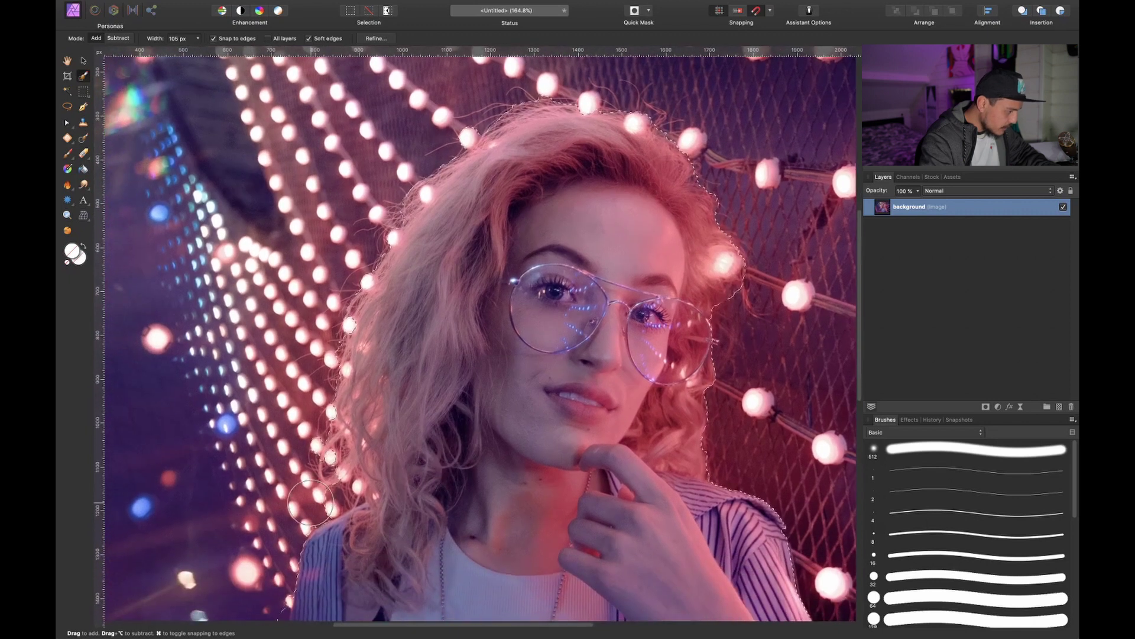
{"action": "scroll", "coordinate": [420, 485], "scroll_direction": "down", "scroll_amount": 4}
{"action": "scroll", "coordinate": [420, 485], "scroll_direction": "left", "scroll_amount": 1}
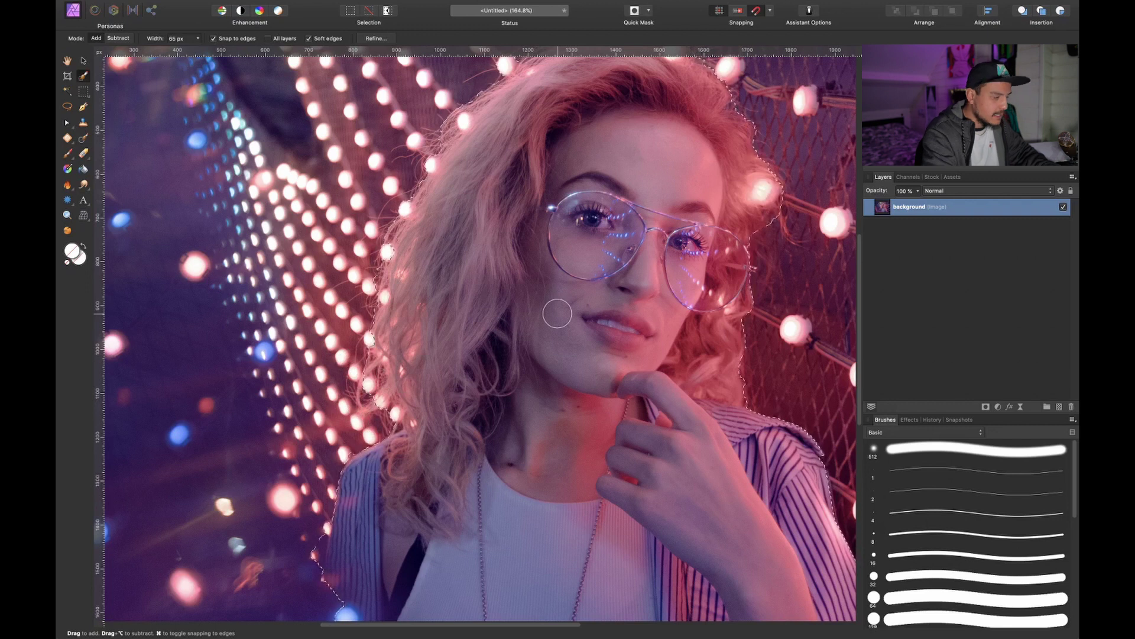
{"action": "key", "text": "super+0"}
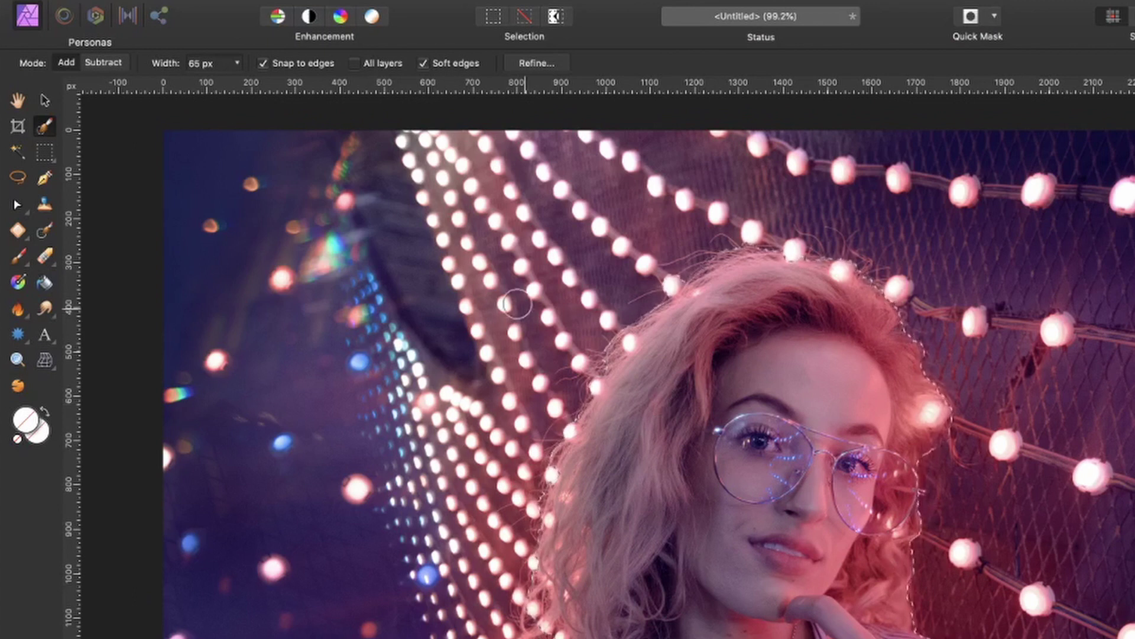
- Start refining the selection and paint with the 50 px Matte brush along the hair edge over the crown
{"action": "left_click", "coordinate": [552, 63]}
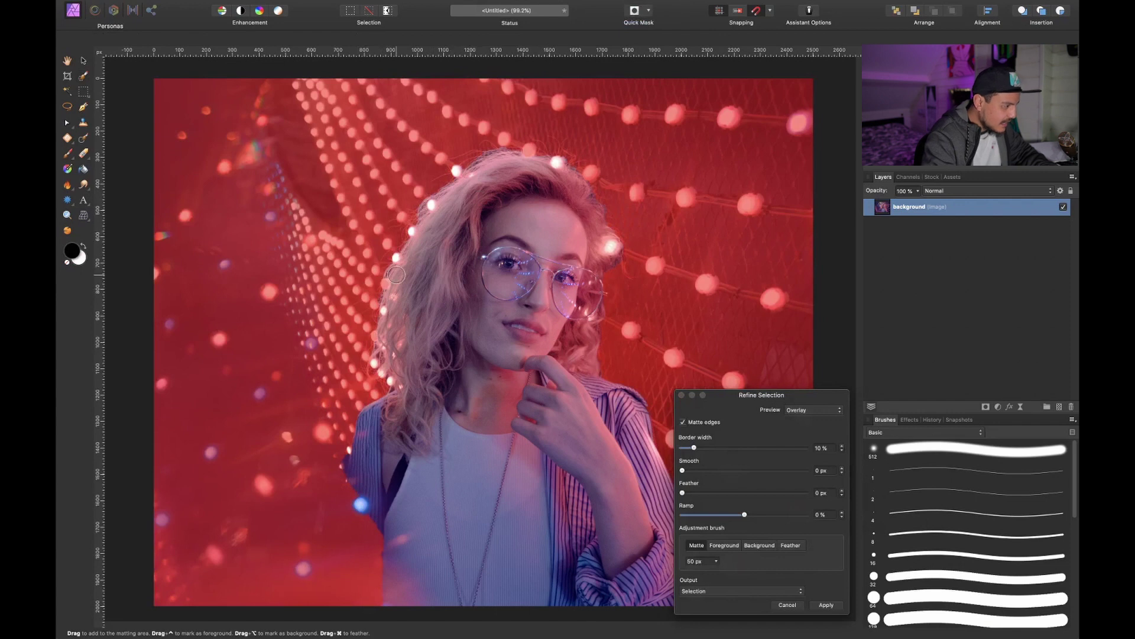
{"action": "scroll", "coordinate": [396, 274], "scroll_direction": "up", "scroll_amount": 3}
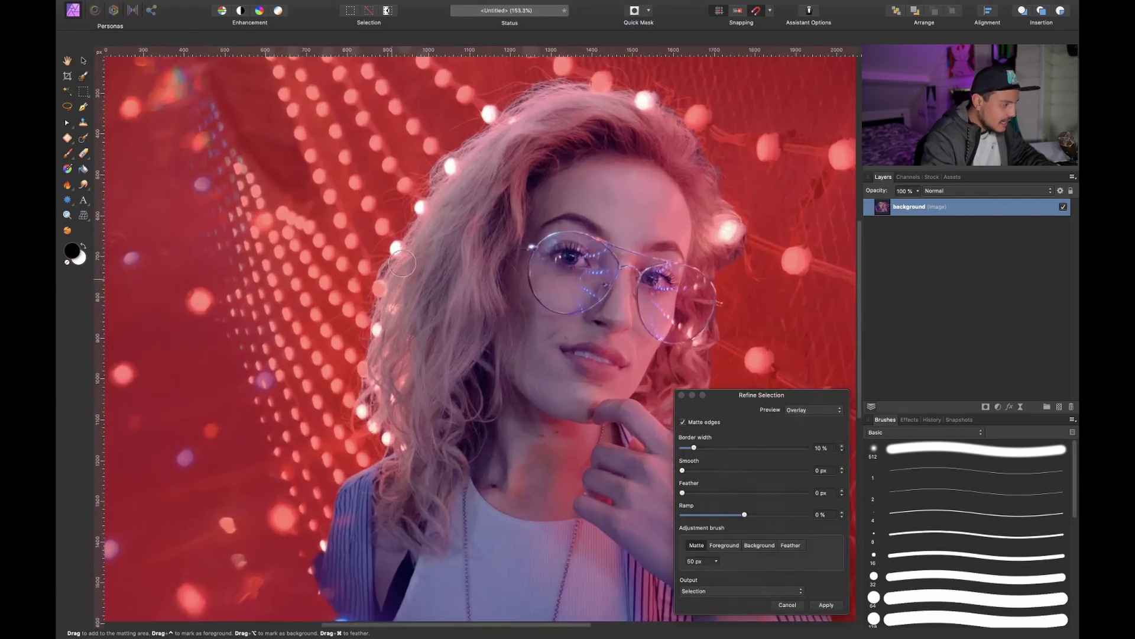
{"action": "scroll", "coordinate": [424, 205], "scroll_direction": "up", "scroll_amount": 3}
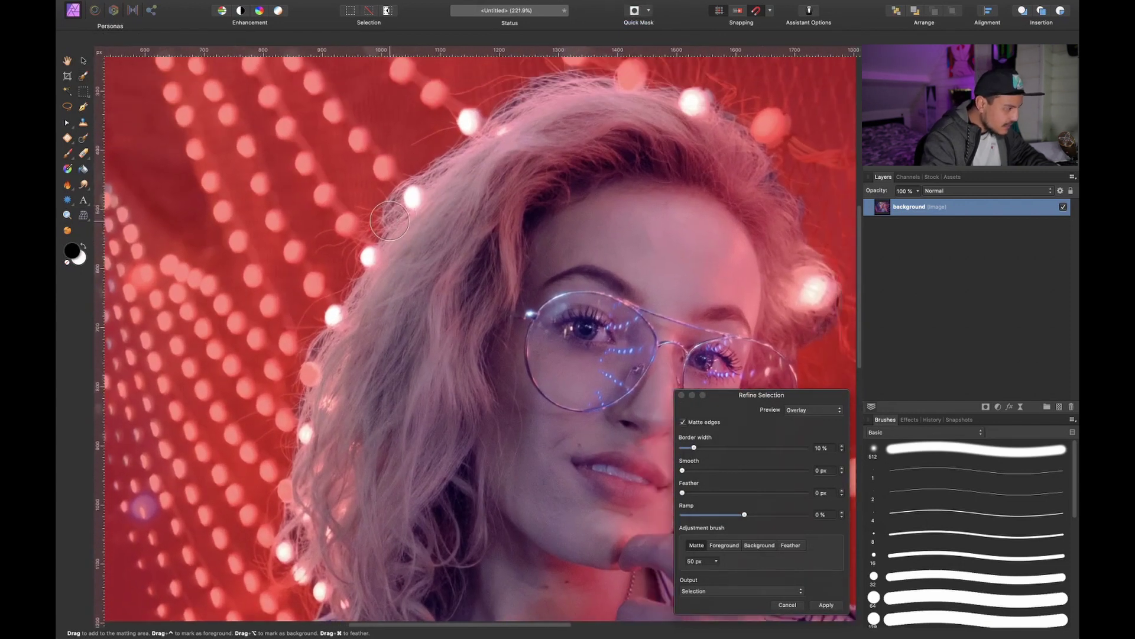
{"action": "left_click_drag", "start_coordinate": [390, 221], "coordinate": [443, 166]}
{"action": "scroll", "coordinate": [431, 207], "scroll_direction": "up", "scroll_amount": 3}
{"action": "mouse_move", "coordinate": [441, 204]}
{"action": "left_mouse_down"}
{"action": "mouse_move", "coordinate": [490, 159]}
{"action": "mouse_move", "coordinate": [568, 147]}
{"action": "left_mouse_up"}
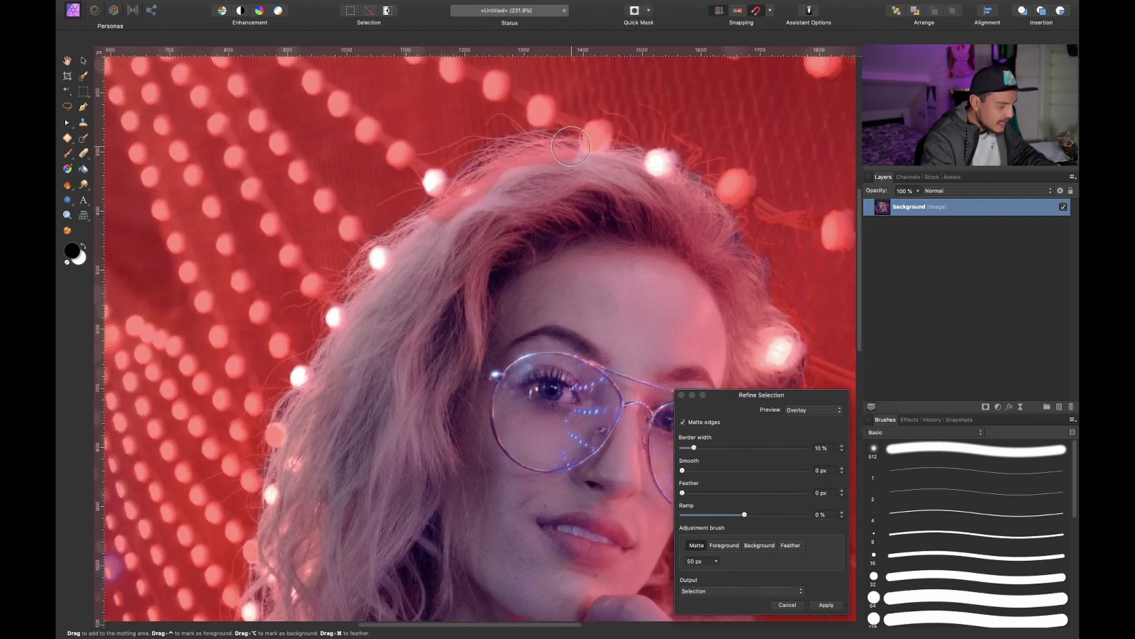
{"action": "left_click_drag", "start_coordinate": [637, 129], "coordinate": [685, 159]}
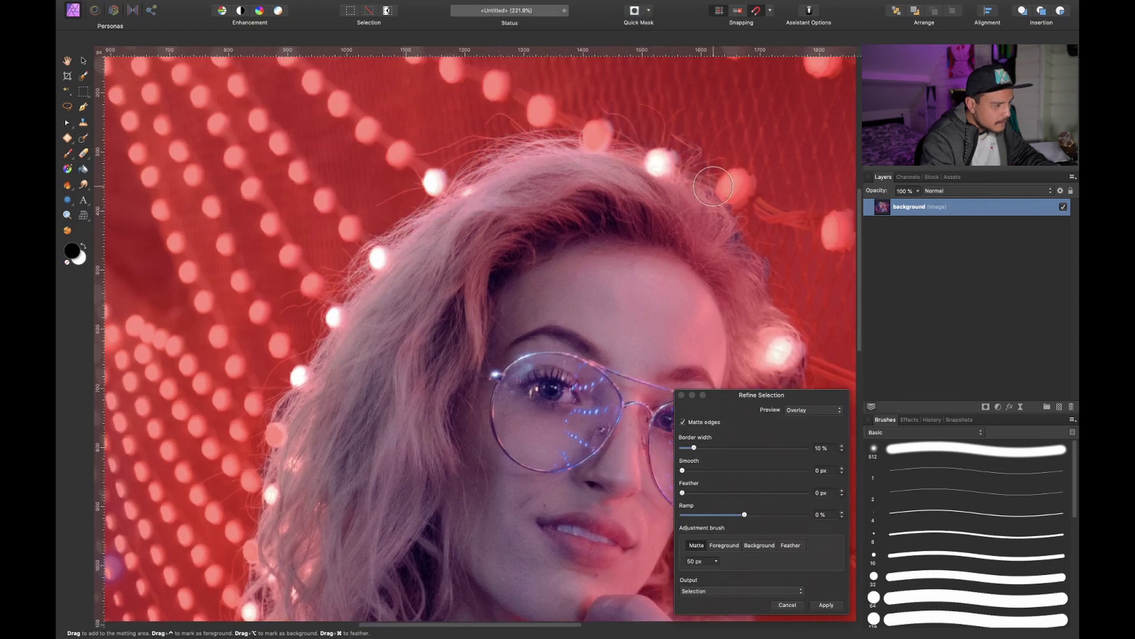
- Enlarge the Matte brush to 66 px and refine the hair edge from beside the bulbs past the glasses to the shoulder
{"action": "scroll", "coordinate": [659, 175], "scroll_direction": "right", "scroll_amount": 3}
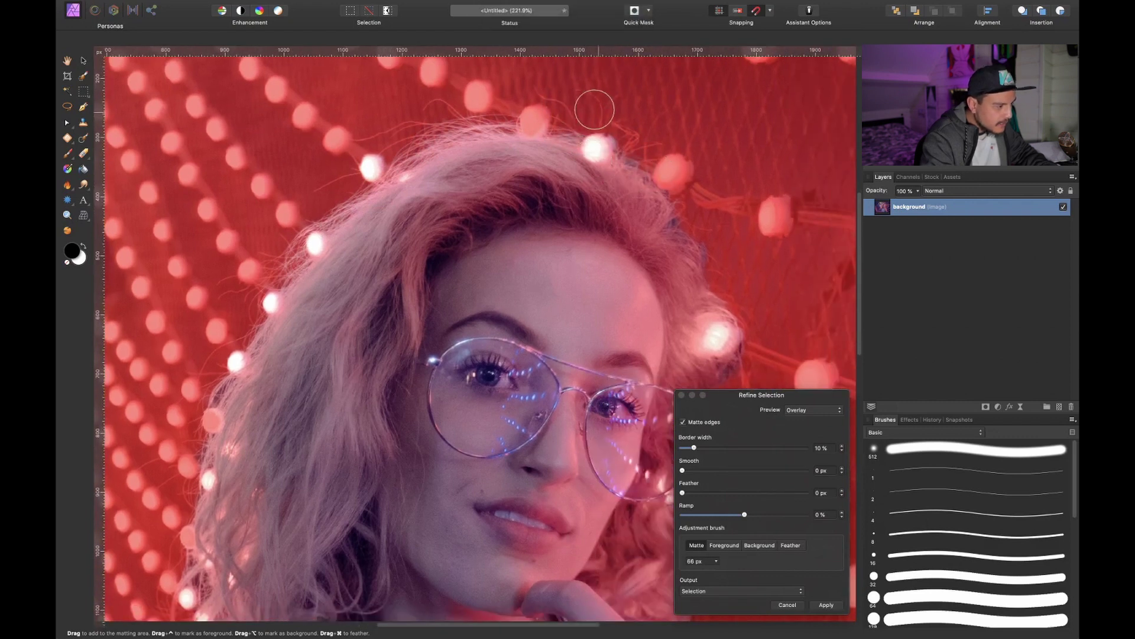
{"action": "scroll", "coordinate": [594, 110], "scroll_direction": "right", "scroll_amount": 3}
{"action": "scroll", "coordinate": [594, 109], "scroll_direction": "up", "scroll_amount": 2}
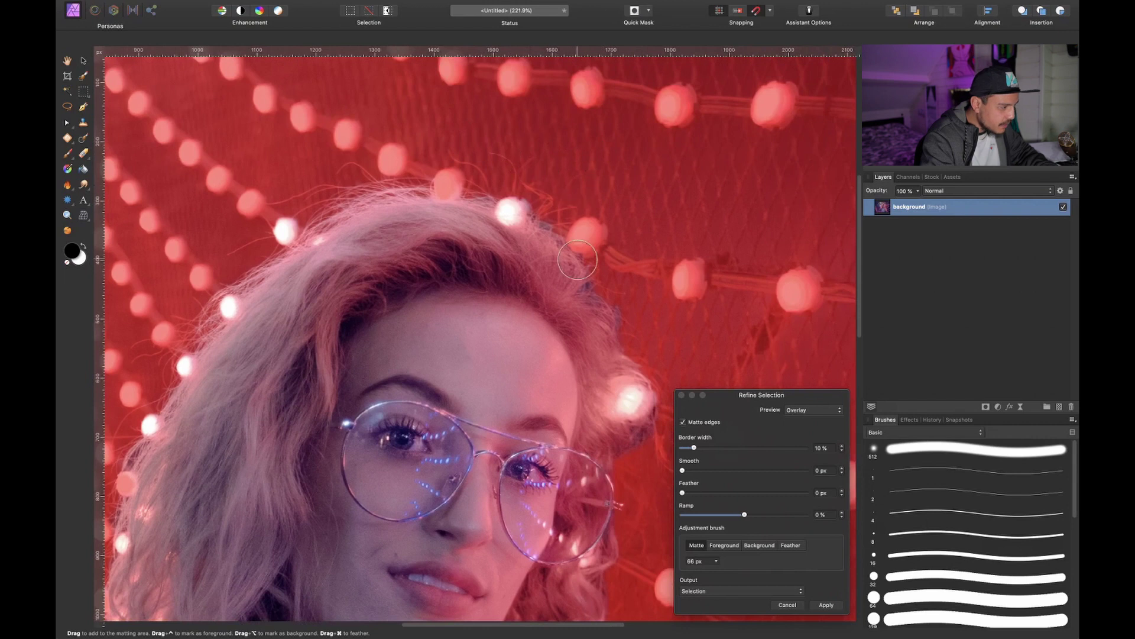
{"action": "scroll", "coordinate": [592, 260], "scroll_direction": "down", "scroll_amount": 3}
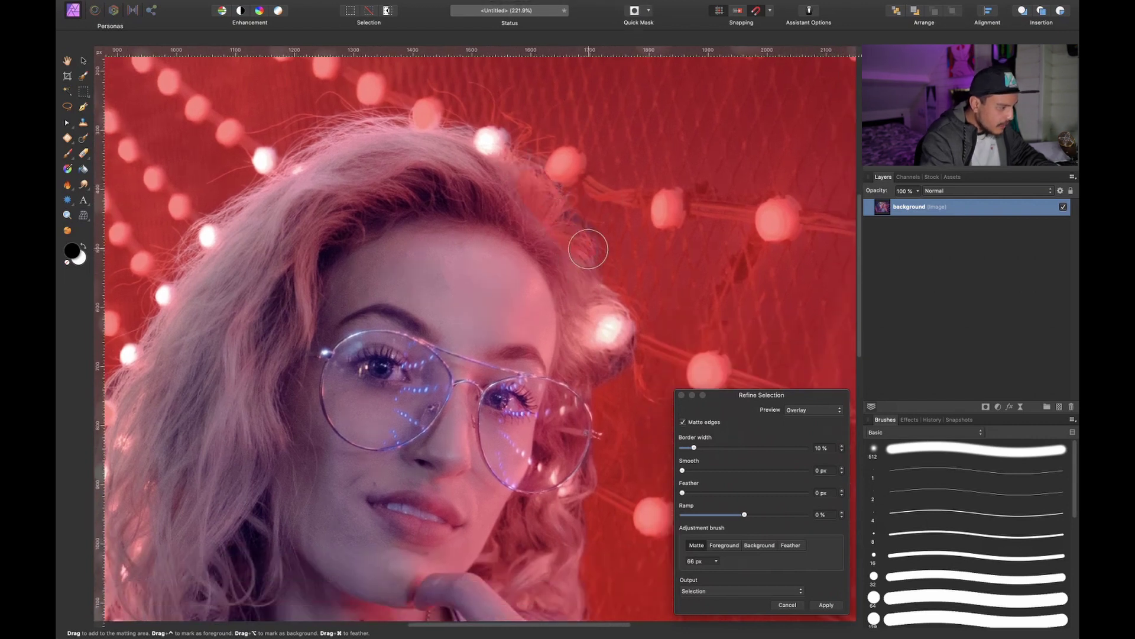
{"action": "scroll", "coordinate": [597, 261], "scroll_direction": "down", "scroll_amount": 2}
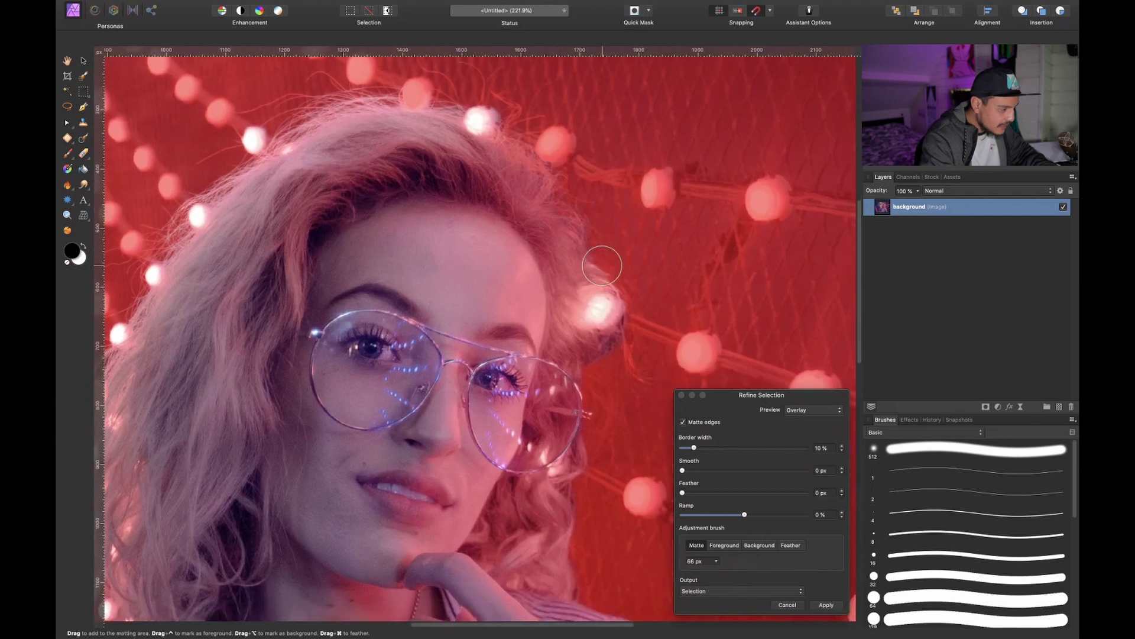
{"action": "scroll", "coordinate": [602, 265], "scroll_direction": "down", "scroll_amount": 3}
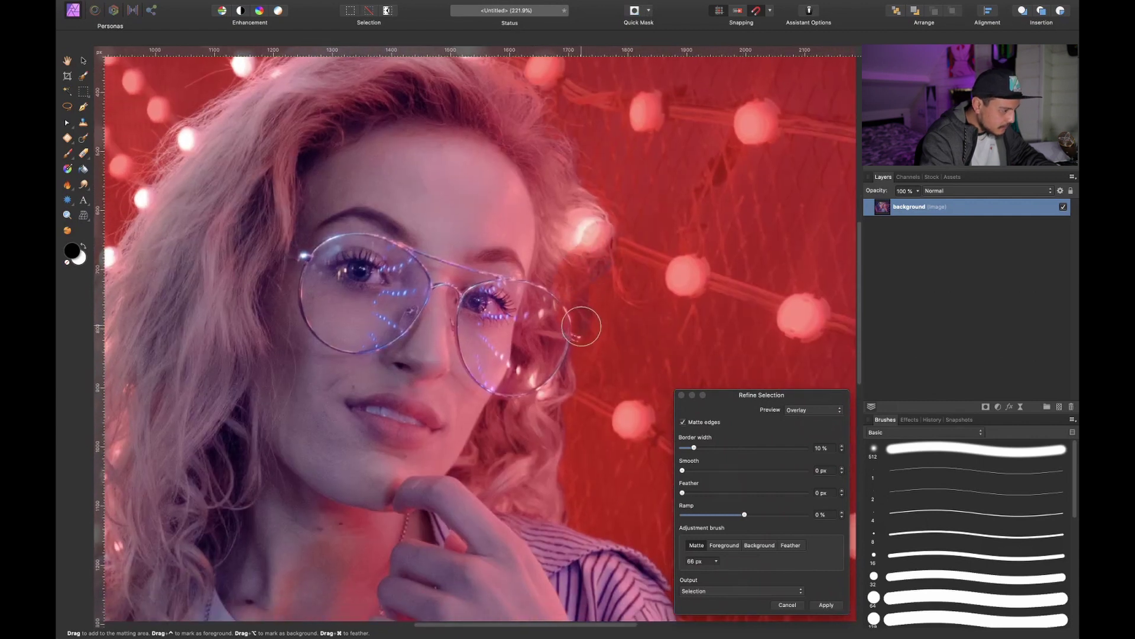
{"action": "scroll", "coordinate": [642, 303], "scroll_direction": "down", "scroll_amount": 2}
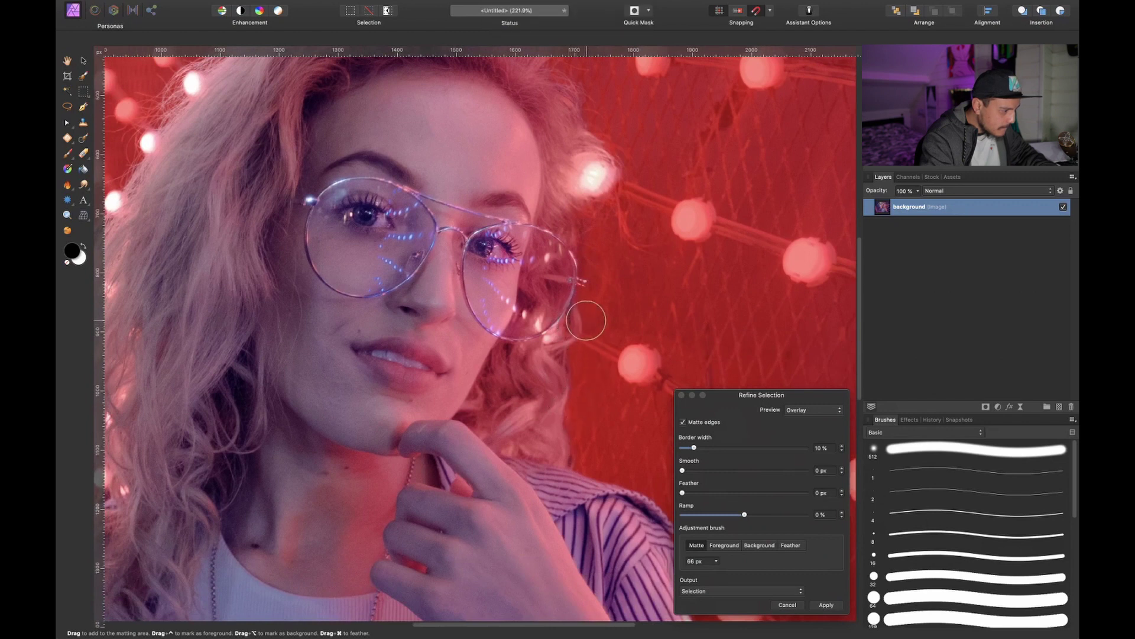
{"action": "scroll", "coordinate": [574, 355], "scroll_direction": "down", "scroll_amount": 2}
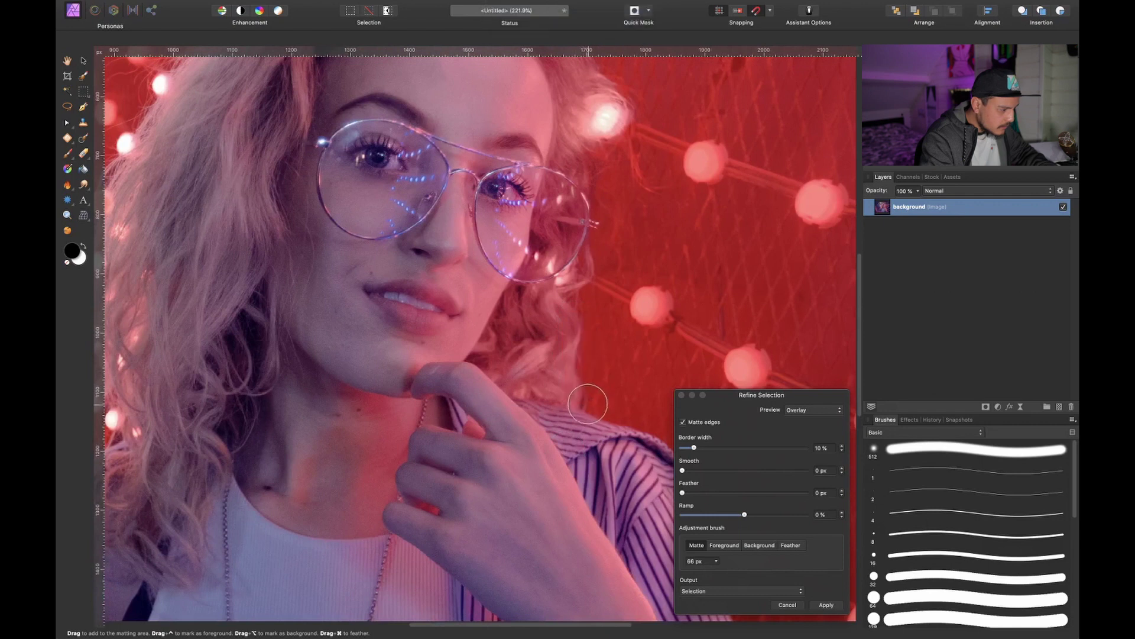
- Refine the lower curls and the long outer hair edge next to the light curtain with the Matte brush
{"action": "scroll", "coordinate": [579, 369], "scroll_direction": "left", "scroll_amount": 10}
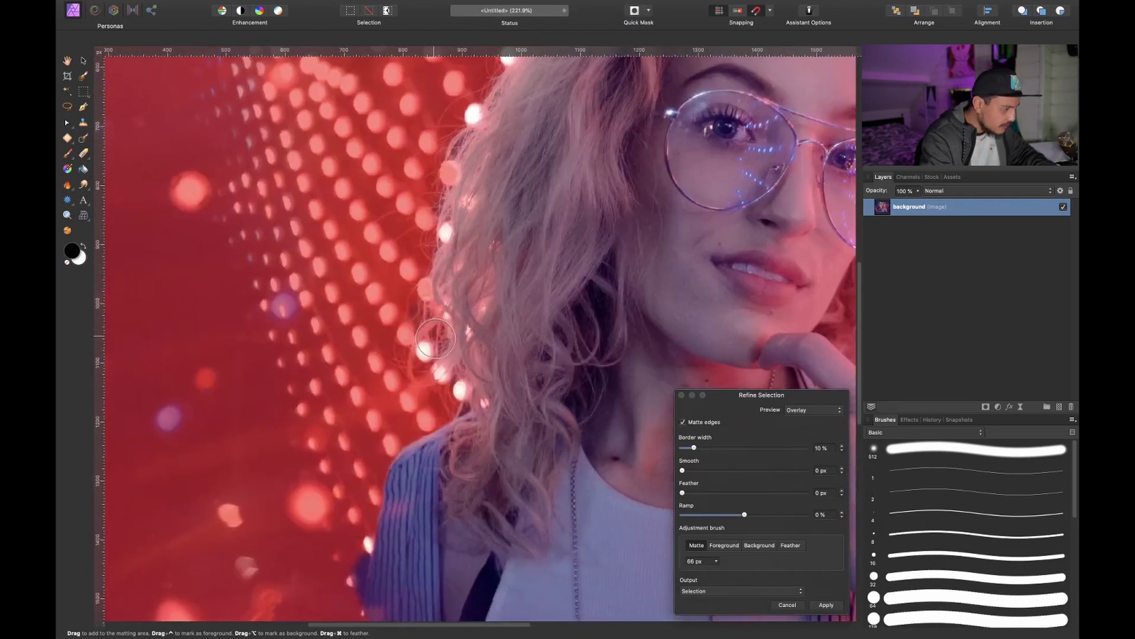
{"action": "mouse_move", "coordinate": [425, 368]}
{"action": "left_mouse_down"}
{"action": "mouse_move", "coordinate": [478, 354]}
{"action": "mouse_move", "coordinate": [452, 397]}
{"action": "mouse_move", "coordinate": [498, 329]}
{"action": "mouse_move", "coordinate": [516, 387]}
{"action": "left_mouse_up"}
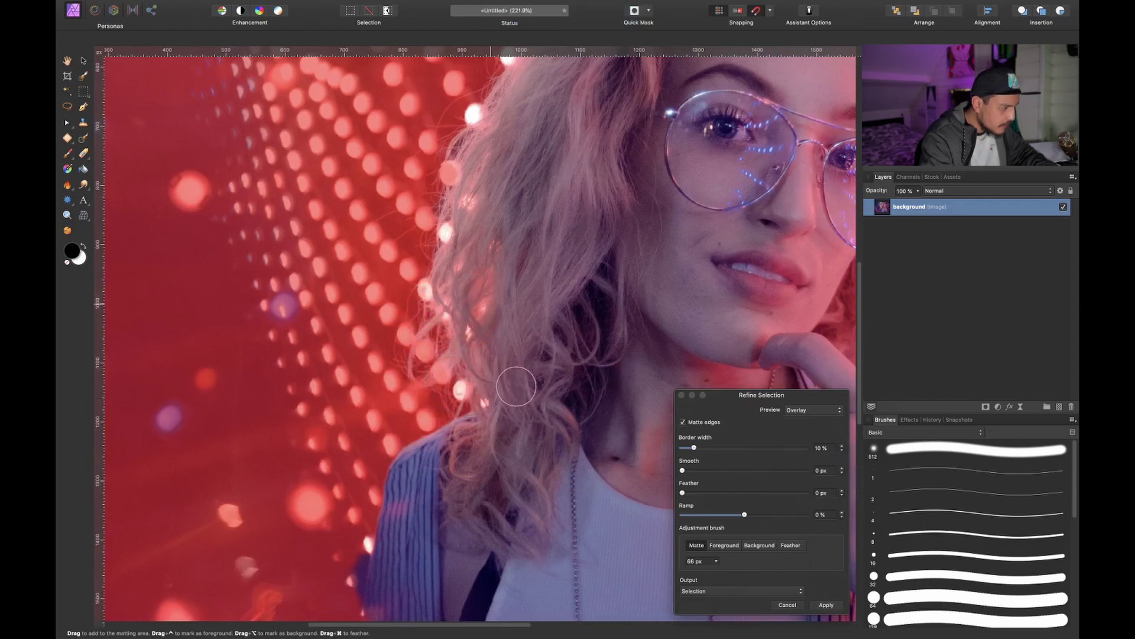
{"action": "scroll", "coordinate": [547, 289], "scroll_direction": "up", "scroll_amount": 3}
{"action": "mouse_move", "coordinate": [434, 268]}
{"action": "left_mouse_down"}
{"action": "mouse_move", "coordinate": [467, 160]}
{"action": "mouse_move", "coordinate": [442, 260]}
{"action": "mouse_move", "coordinate": [452, 272]}
{"action": "left_mouse_up"}
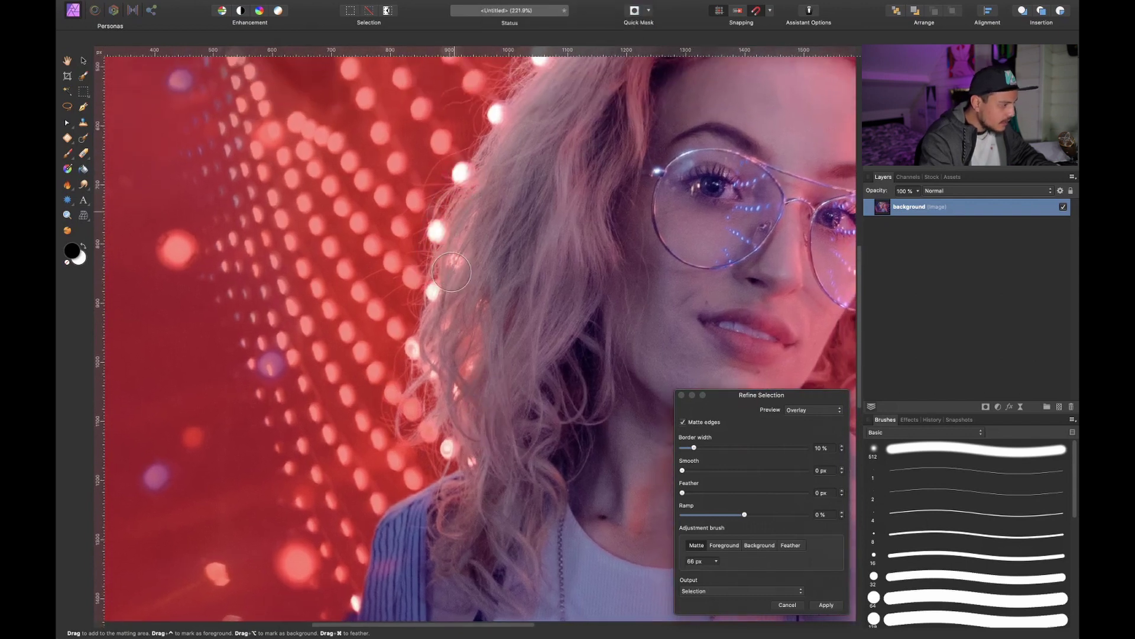
{"action": "left_click_drag", "start_coordinate": [486, 137], "coordinate": [482, 171]}
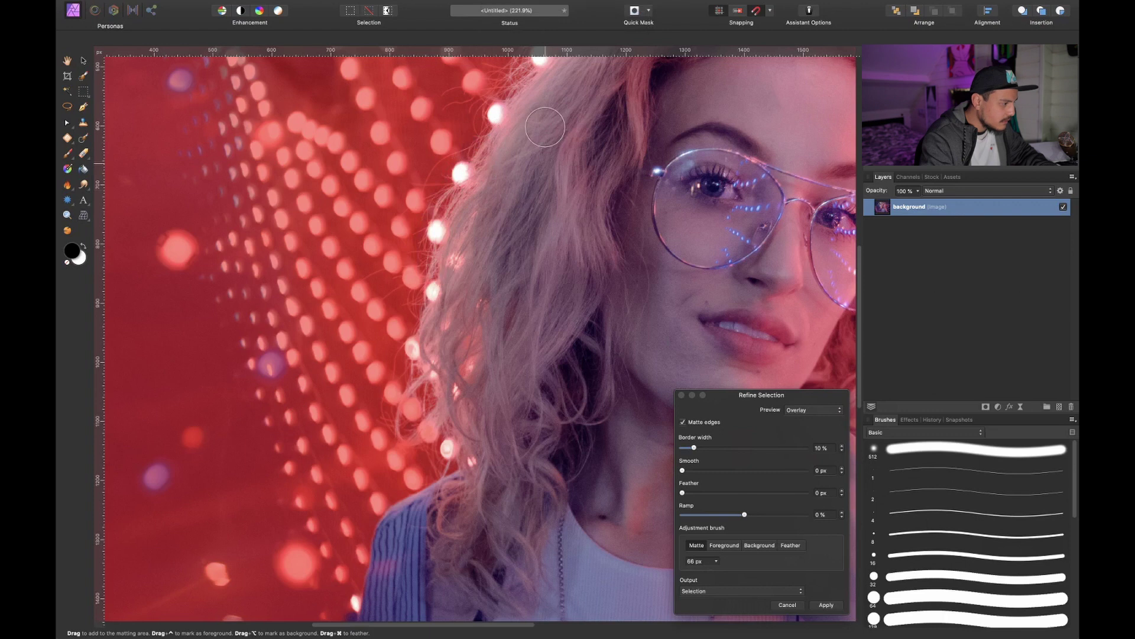
- Refine the upper hair edge on the light-curtain side with the Matte brush and apply the refinement as a selection
{"action": "scroll", "coordinate": [545, 127], "scroll_direction": "up", "scroll_amount": 4}
{"action": "scroll", "coordinate": [544, 127], "scroll_direction": "right", "scroll_amount": 2}
{"action": "scroll", "coordinate": [545, 127], "scroll_direction": "up", "scroll_amount": 2}
{"action": "scroll", "coordinate": [545, 127], "scroll_direction": "right", "scroll_amount": 1}
{"action": "mouse_move", "coordinate": [426, 244]}
{"action": "left_mouse_down"}
{"action": "mouse_move", "coordinate": [447, 226]}
{"action": "mouse_move", "coordinate": [506, 224]}
{"action": "left_mouse_up"}
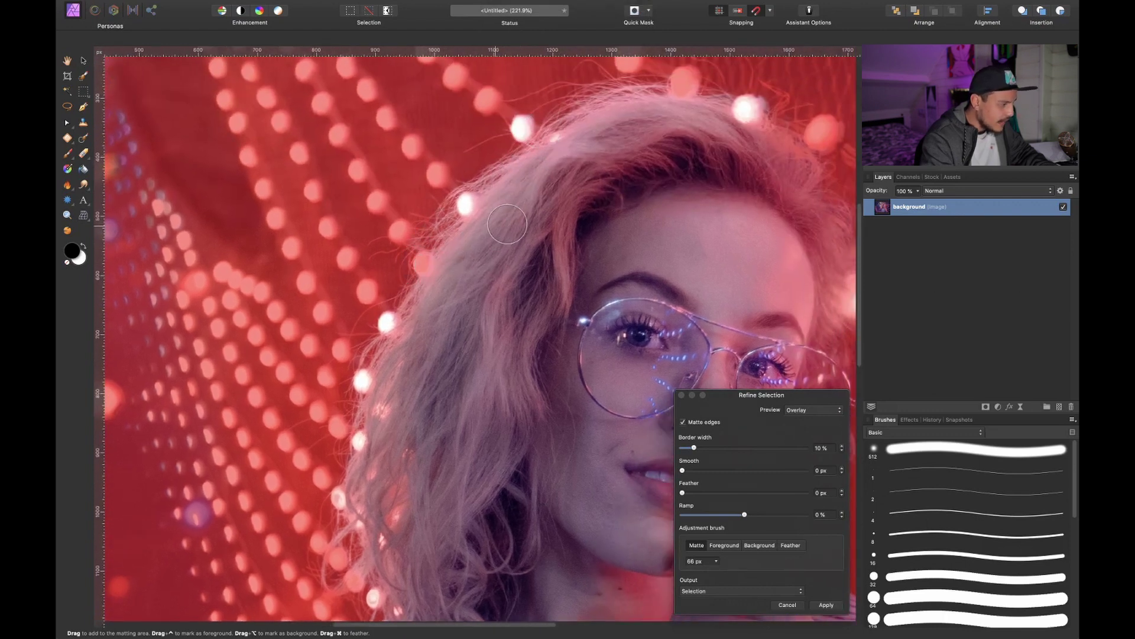
{"action": "left_click", "coordinate": [826, 604]}
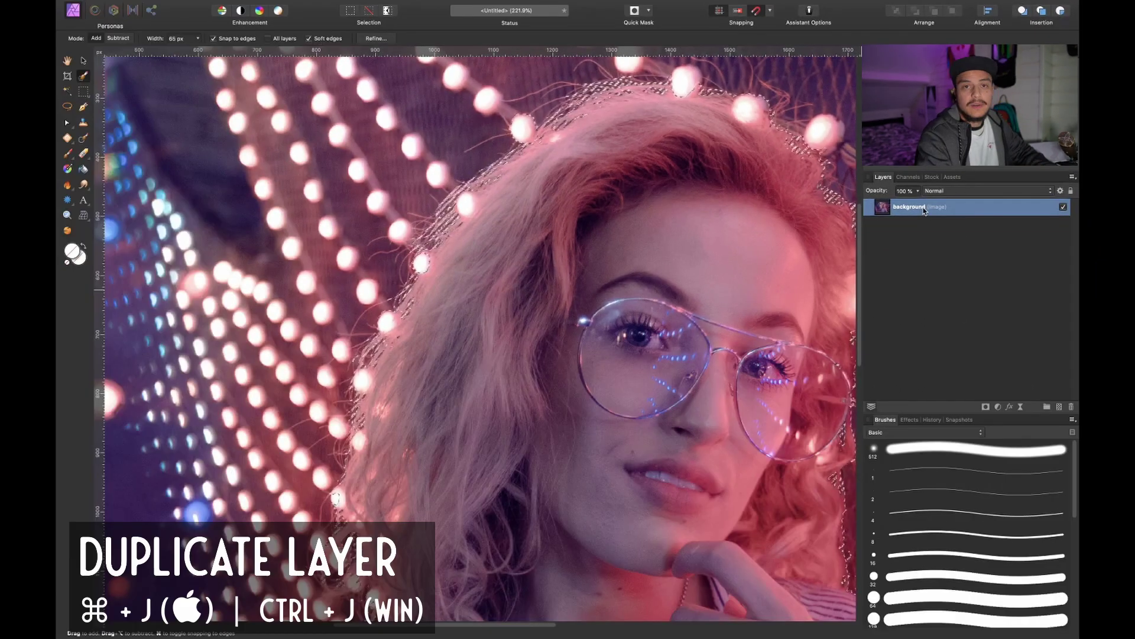
- Mask a duplicate of the background layer with the selection of the woman, and deselect
{"action": "key", "text": "super+j"}
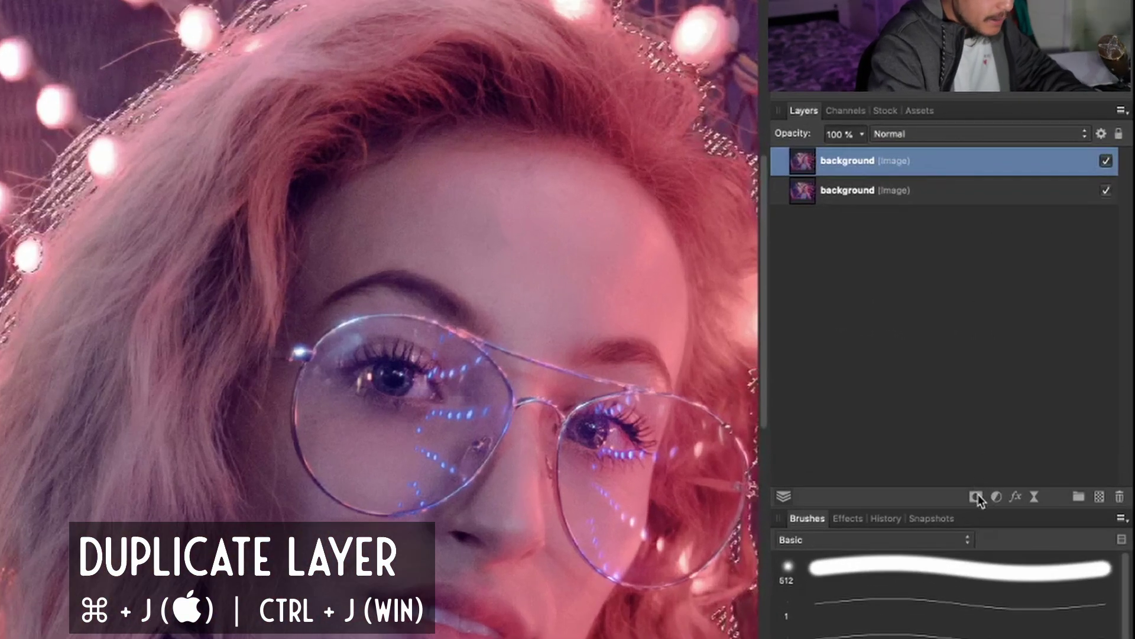
{"action": "left_click", "coordinate": [985, 407]}
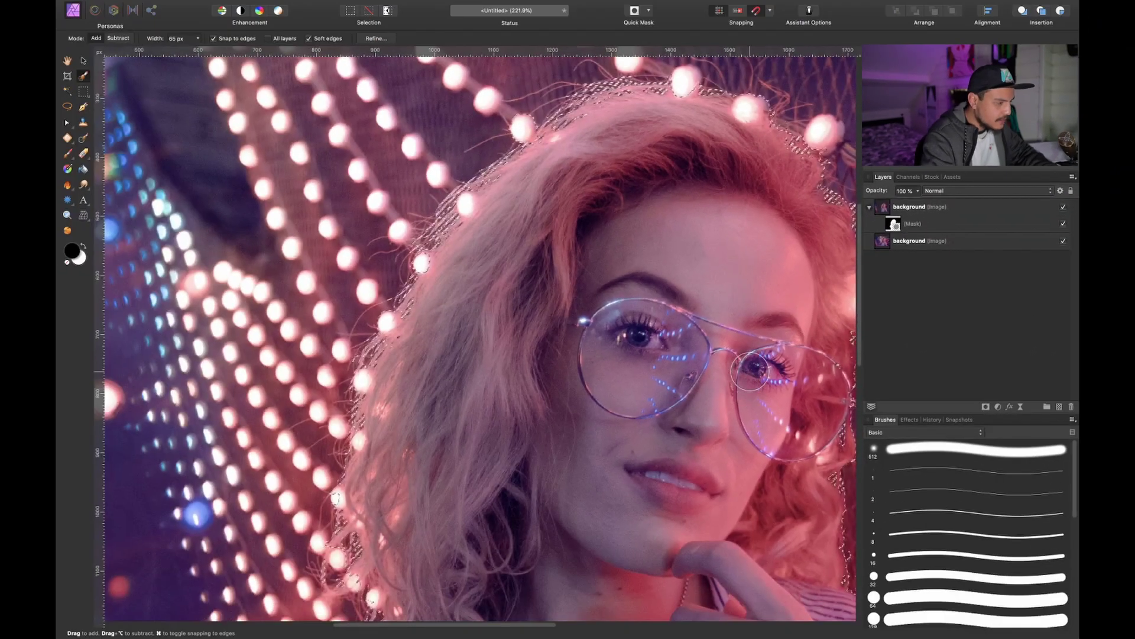
{"action": "key", "text": "super+d"}
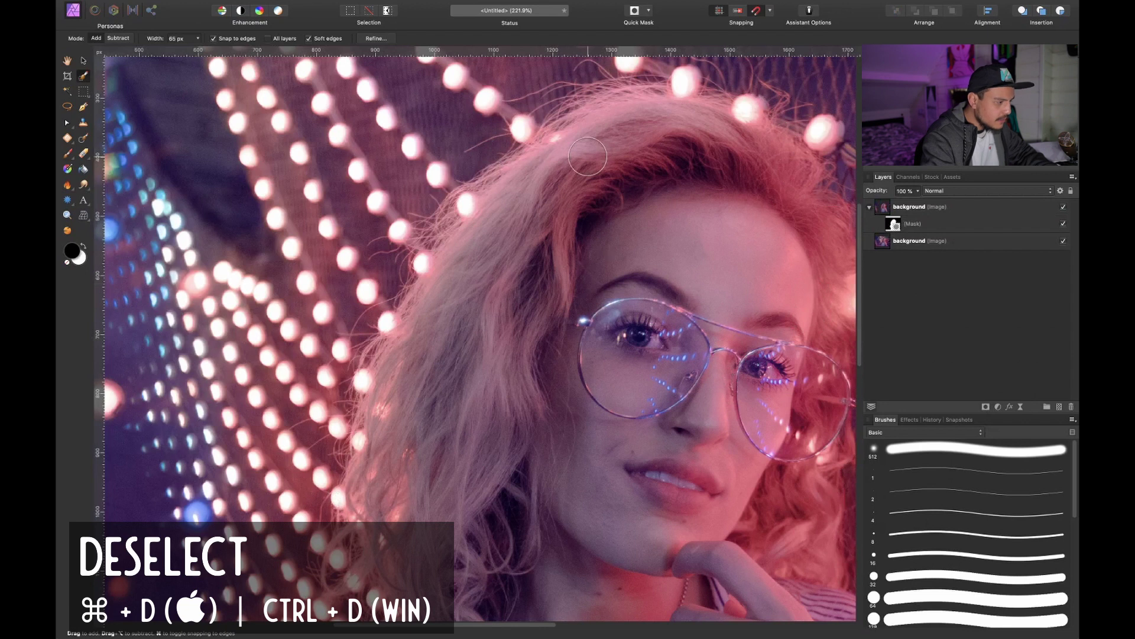
- Hide the original background layer and inspect the hair edges of the masked cutout
{"action": "scroll", "coordinate": [587, 156], "scroll_direction": "right", "scroll_amount": 3}
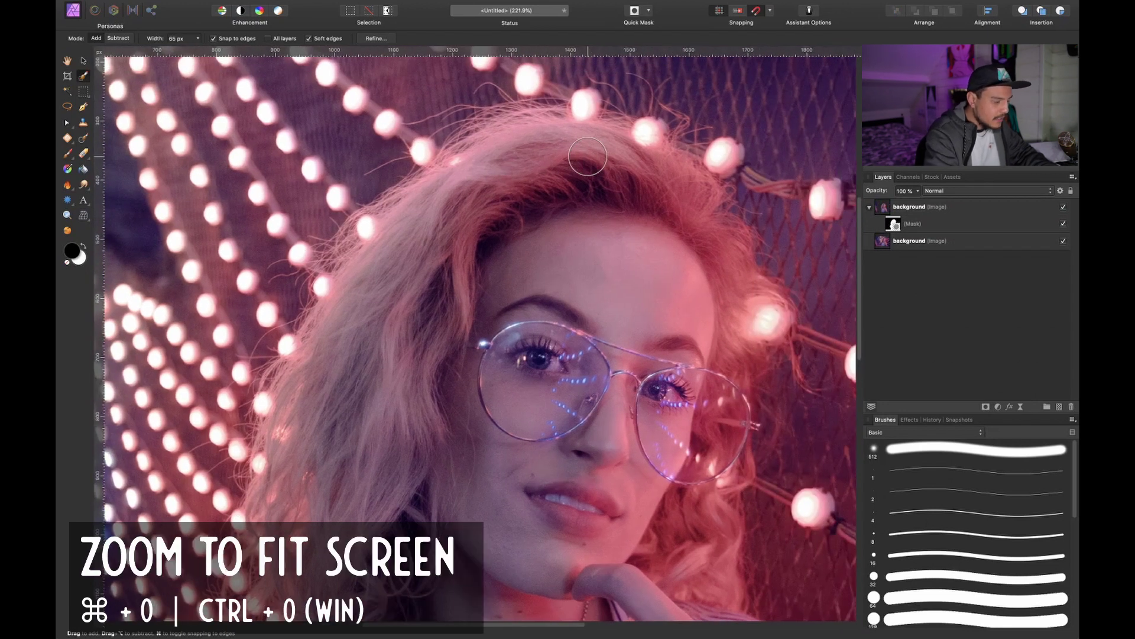
{"action": "key", "text": "super+0"}
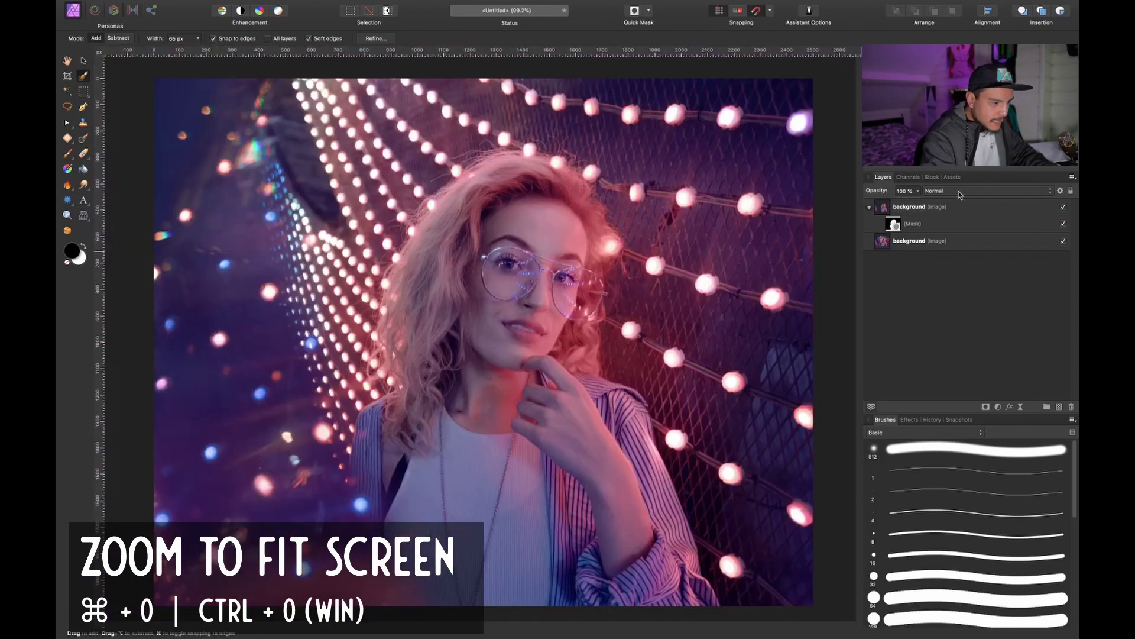
{"action": "left_click", "coordinate": [1064, 241]}
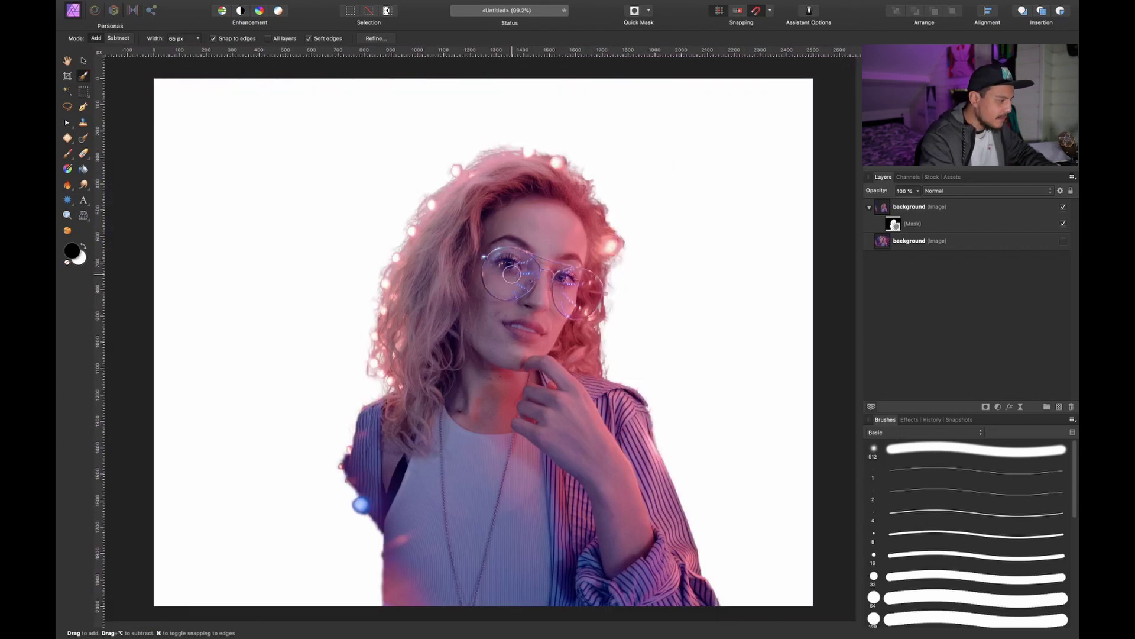
{"action": "scroll", "coordinate": [376, 343], "scroll_direction": "up", "scroll_amount": 5}
{"action": "scroll", "coordinate": [376, 343], "scroll_direction": "down", "scroll_amount": 5}
{"action": "scroll", "coordinate": [376, 343], "scroll_direction": "up", "scroll_amount": 2}
{"action": "scroll", "coordinate": [376, 343], "scroll_direction": "up", "scroll_amount": 8}
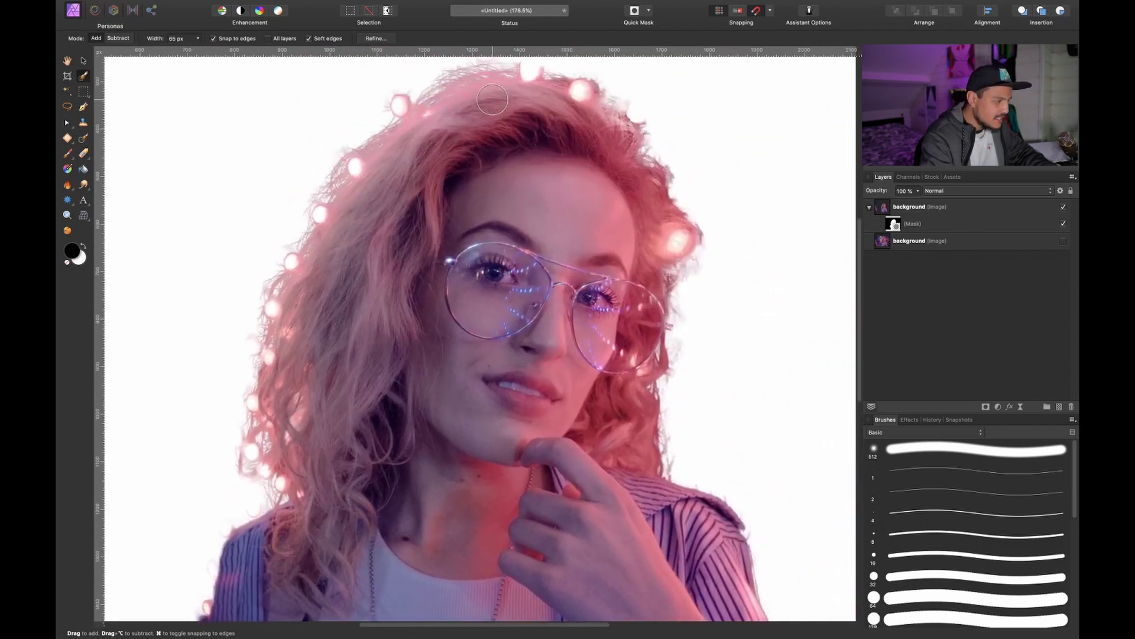
{"action": "scroll", "coordinate": [535, 93], "scroll_direction": "up", "scroll_amount": 2}
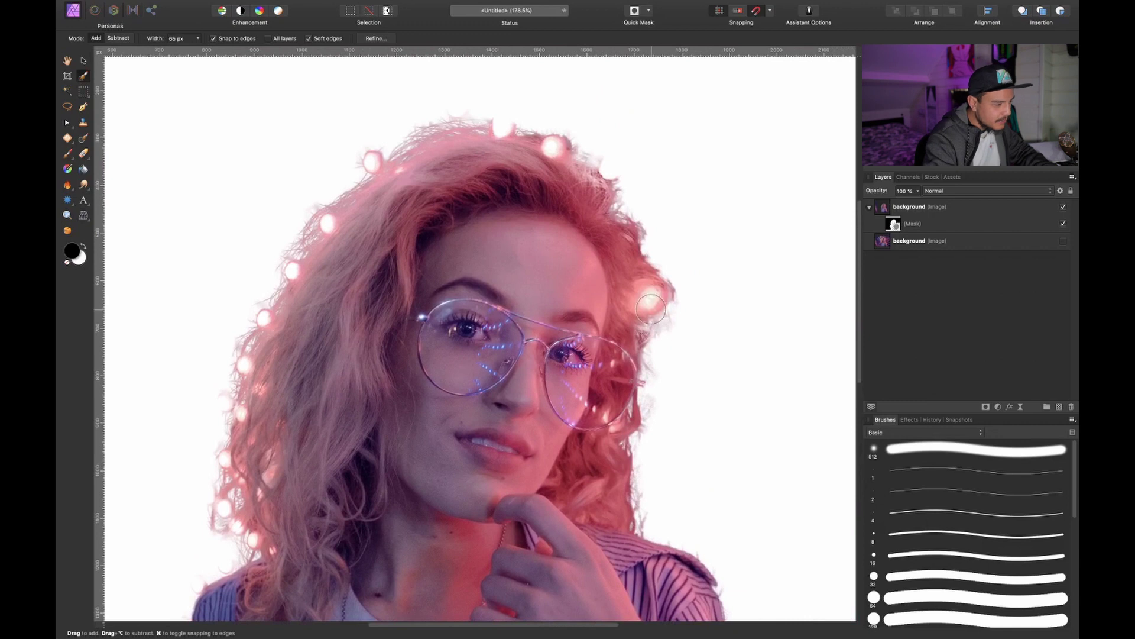
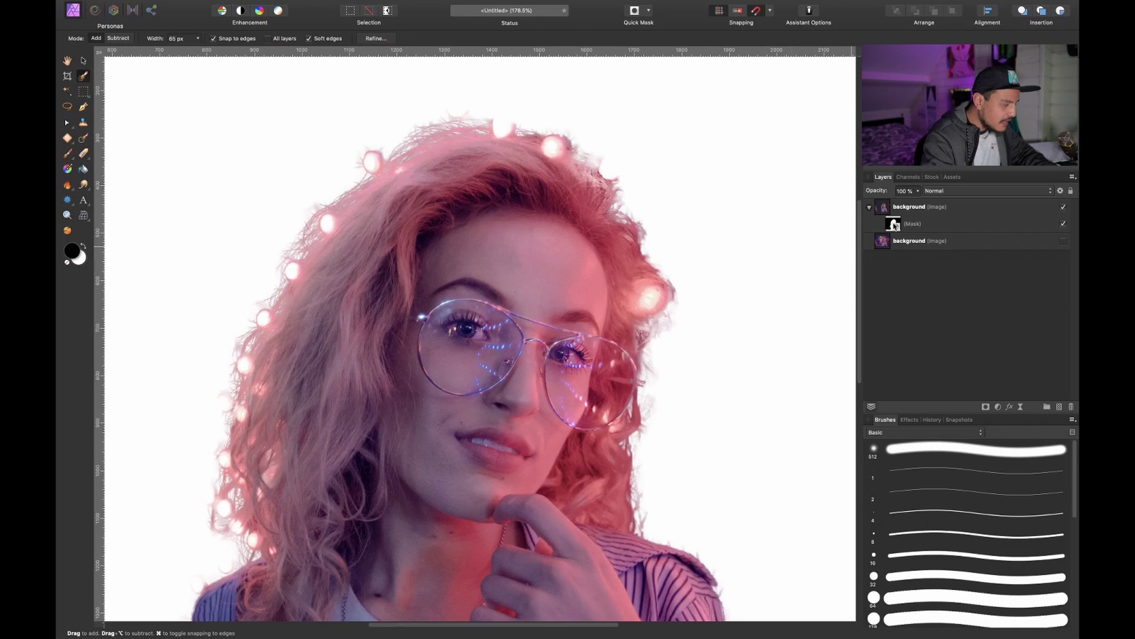
- Show the original background layer again and isolate the cutout's mask to view it alone in black and white
{"action": "scroll", "coordinate": [405, 176], "scroll_direction": "left", "scroll_amount": 5}
{"action": "scroll", "coordinate": [405, 176], "scroll_direction": "down", "scroll_amount": 3}
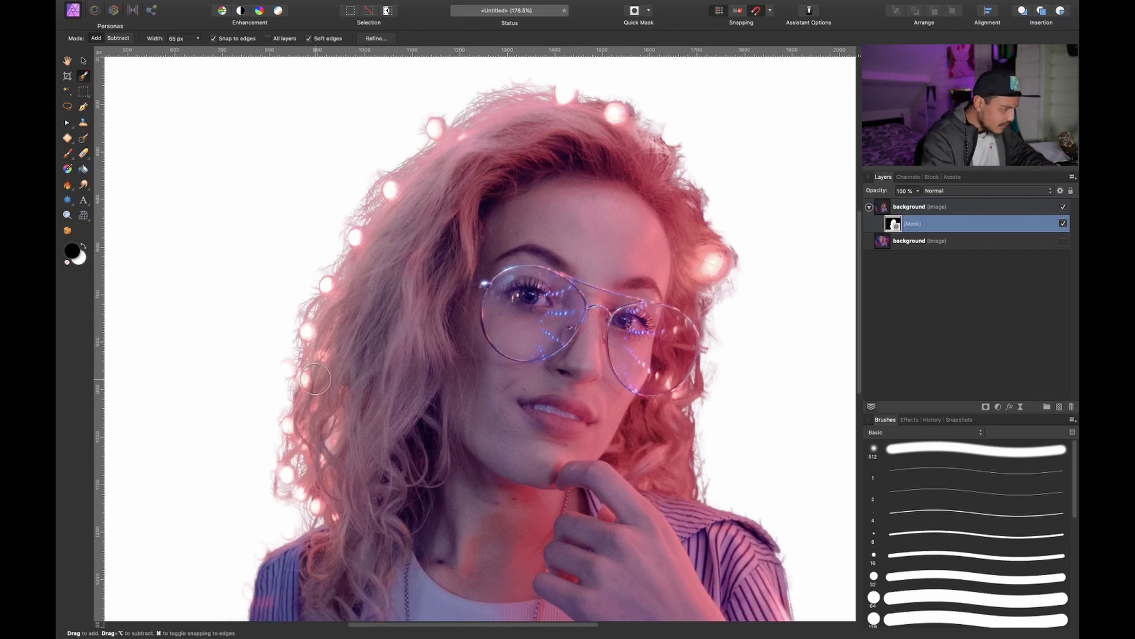
{"action": "scroll", "coordinate": [475, 212], "scroll_direction": "up", "scroll_amount": 2}
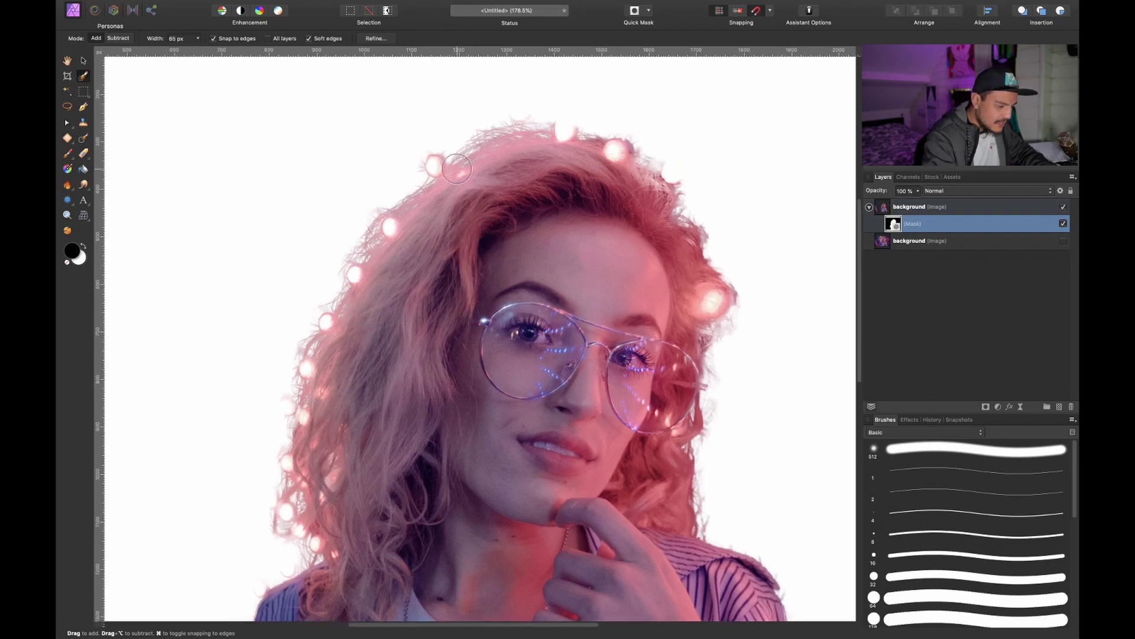
{"action": "left_click", "coordinate": [894, 228]}
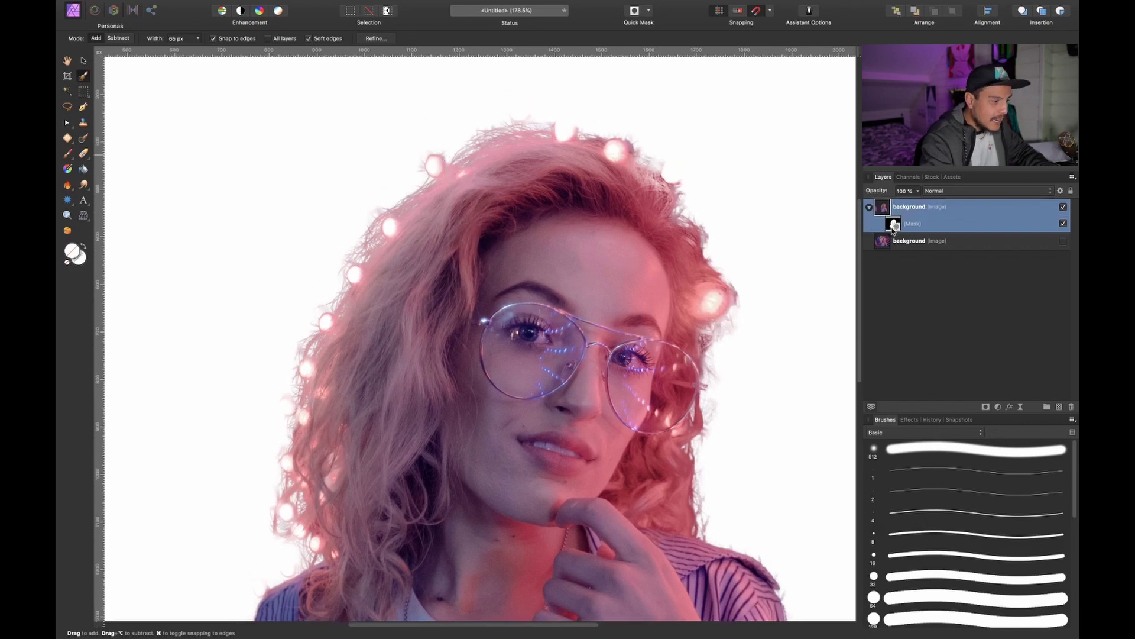
{"action": "left_click", "coordinate": [1064, 242]}
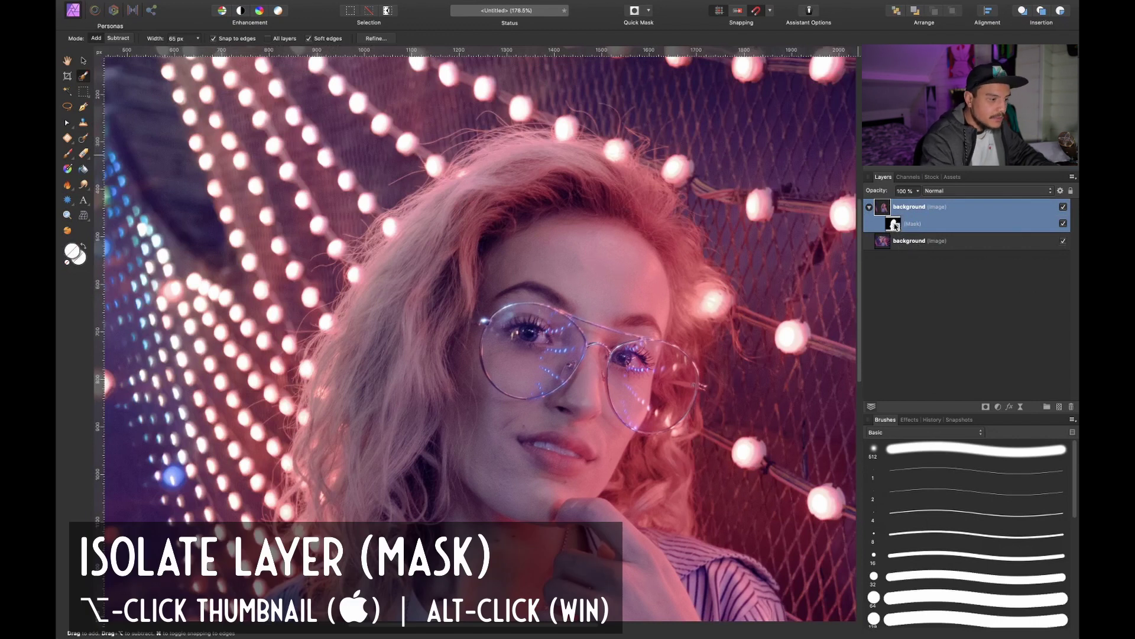
{"action": "left_click", "coordinate": [893, 224], "text": "alt"}
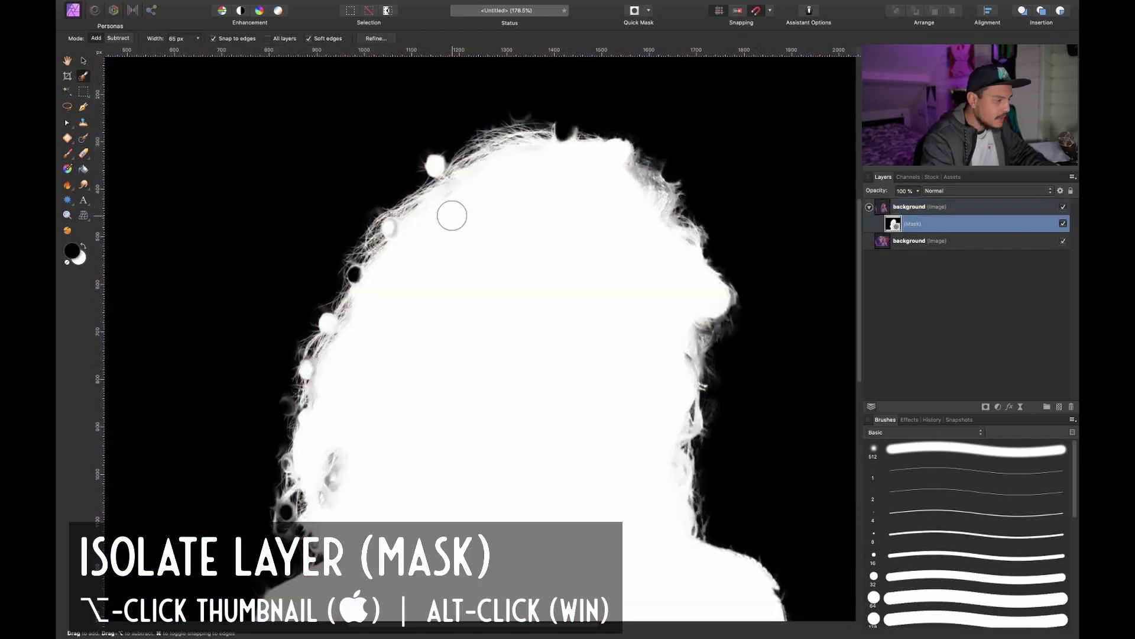
{"action": "scroll", "coordinate": [451, 215], "scroll_direction": "down", "scroll_amount": 5}
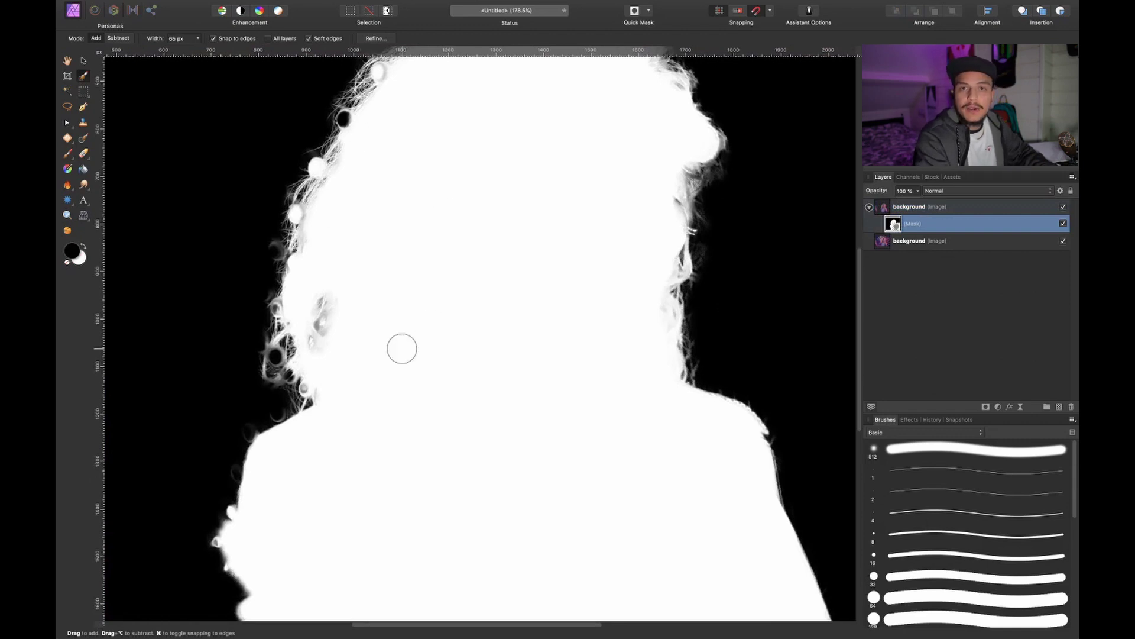
{"action": "scroll", "coordinate": [367, 229], "scroll_direction": "up", "scroll_amount": 5}
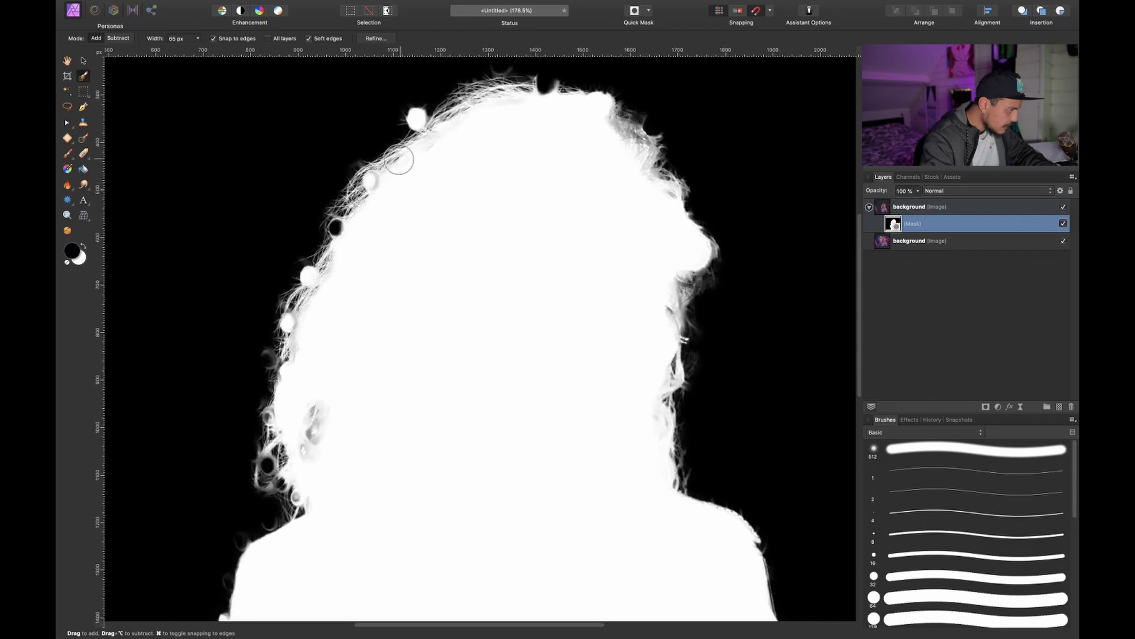
- Set up the soft round Basic paint brush in black at about 164 px wide with 26% hardness
{"action": "key", "text": "b"}
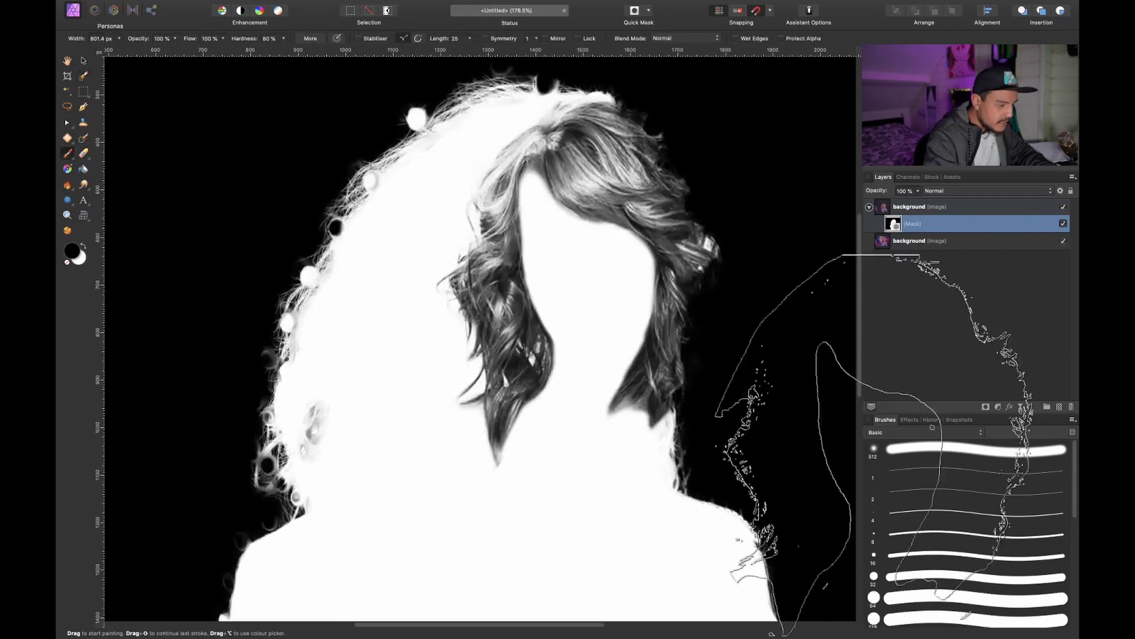
{"action": "left_click", "coordinate": [909, 455]}
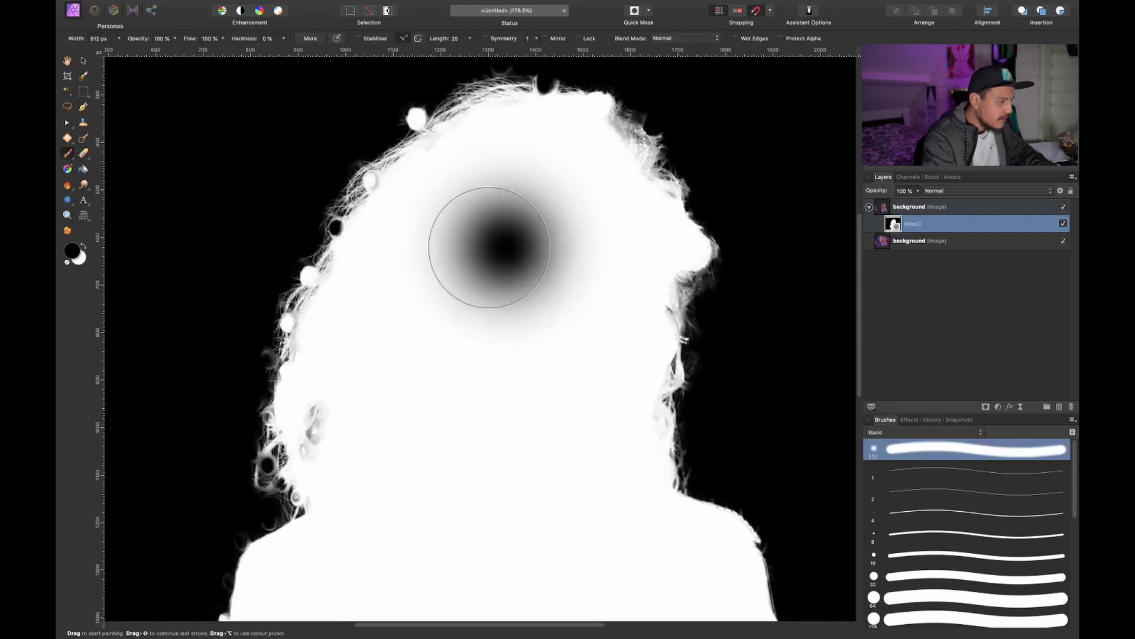
{"action": "scroll", "coordinate": [482, 239], "scroll_direction": "up", "scroll_amount": 2}
{"action": "key", "text": "ctrl+z"}
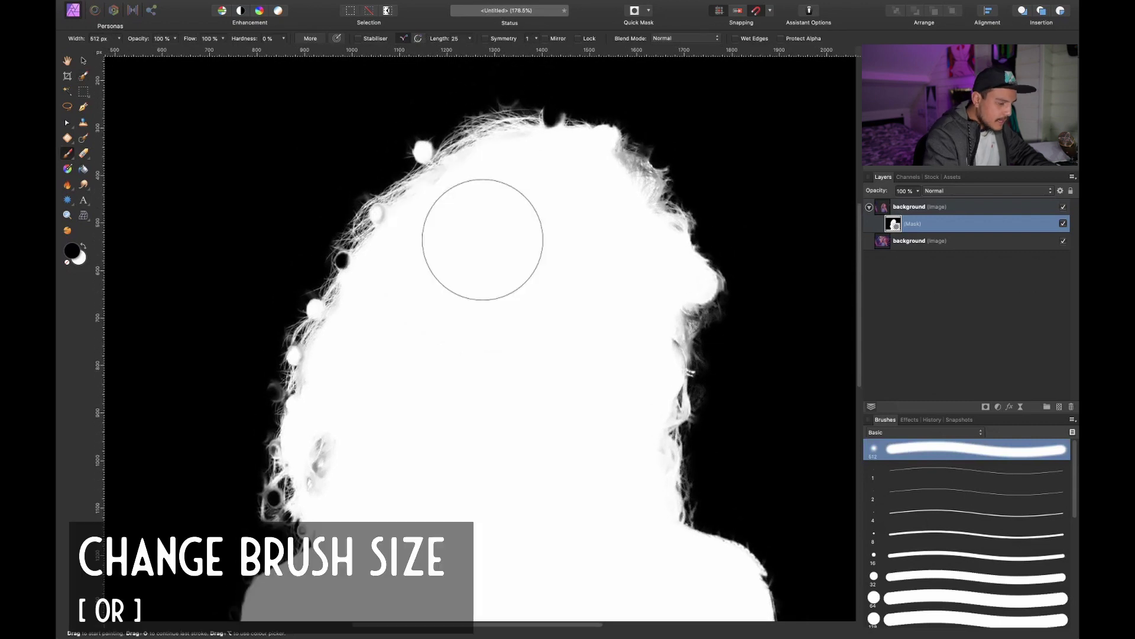
{"action": "key", "text": "bracketleft"}
{"action": "key", "text": "bracketleft"}
{"action": "key", "text": "bracketleft"}
{"action": "key", "text": "bracketleft"}
{"action": "key", "text": "bracketleft"}
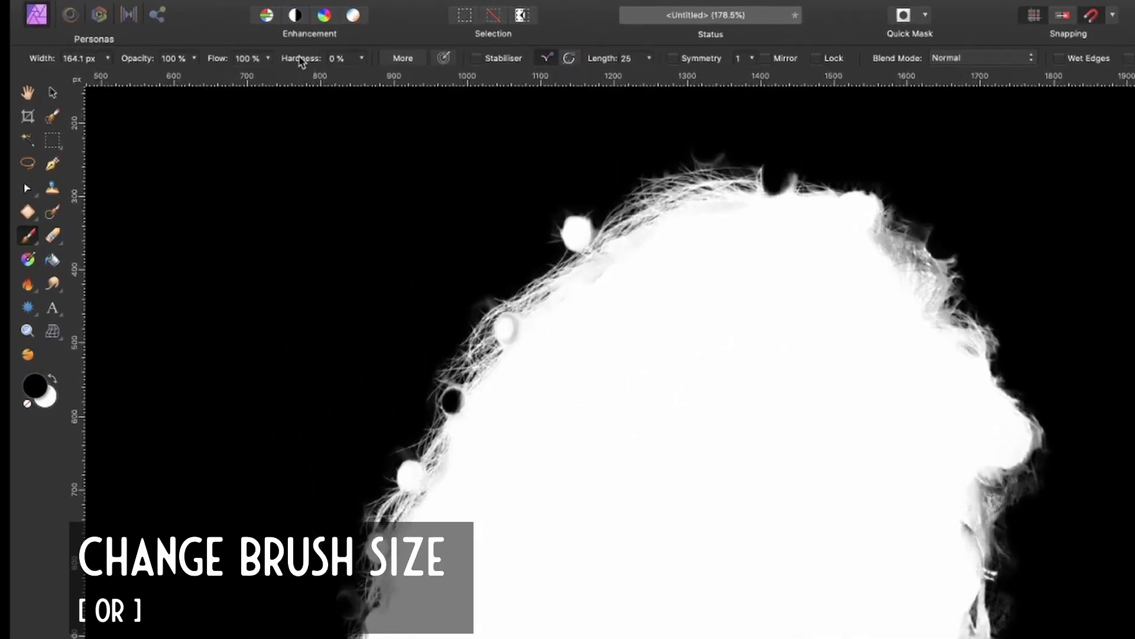
{"action": "left_click_drag", "start_coordinate": [301, 61], "coordinate": [340, 67]}
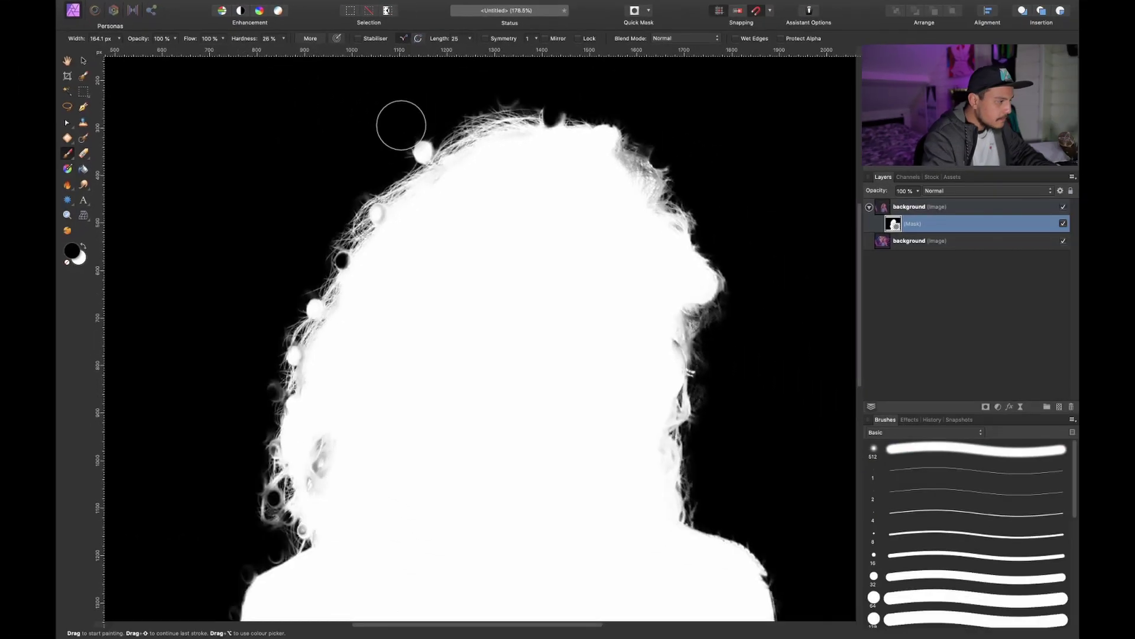
- Paint black on the mask over the two lights along the crown's hair edge, reducing the brush to about 101 px
{"action": "scroll", "coordinate": [553, 201], "scroll_direction": "up", "scroll_amount": 3}
{"action": "left_click_drag", "start_coordinate": [414, 148], "coordinate": [426, 159]}
{"action": "left_click_drag", "start_coordinate": [588, 119], "coordinate": [591, 114]}
{"action": "key", "text": "super+z"}
{"action": "key", "text": "super+z"}
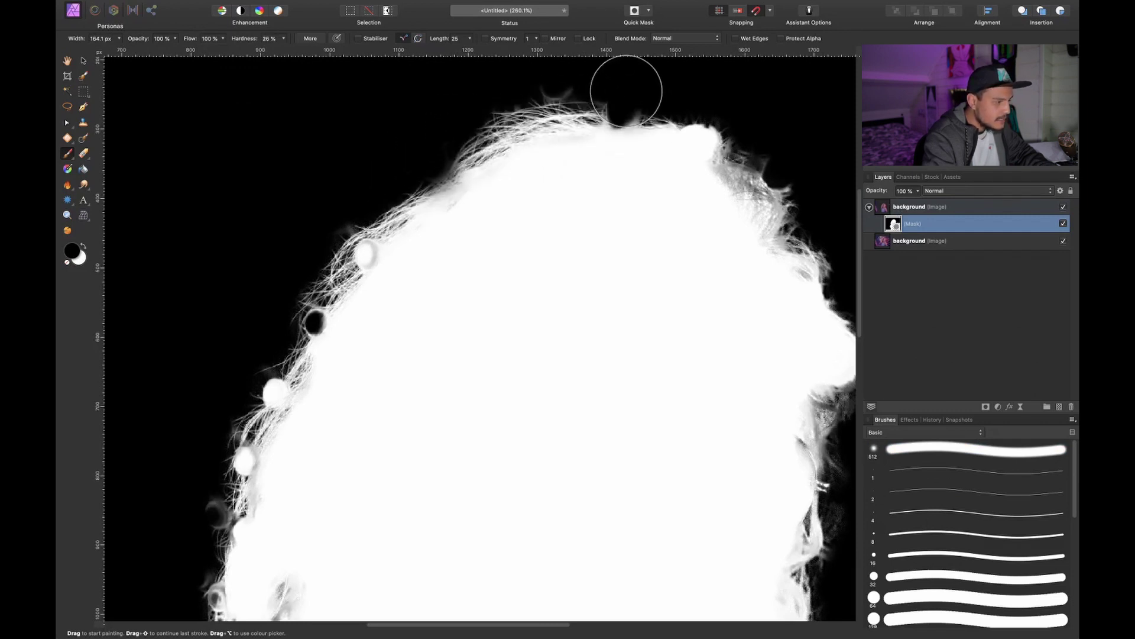
{"action": "key", "text": "bracketleft"}
{"action": "key", "text": "bracketleft"}
{"action": "key", "text": "bracketleft"}
{"action": "left_click_drag", "start_coordinate": [628, 107], "coordinate": [603, 106]}
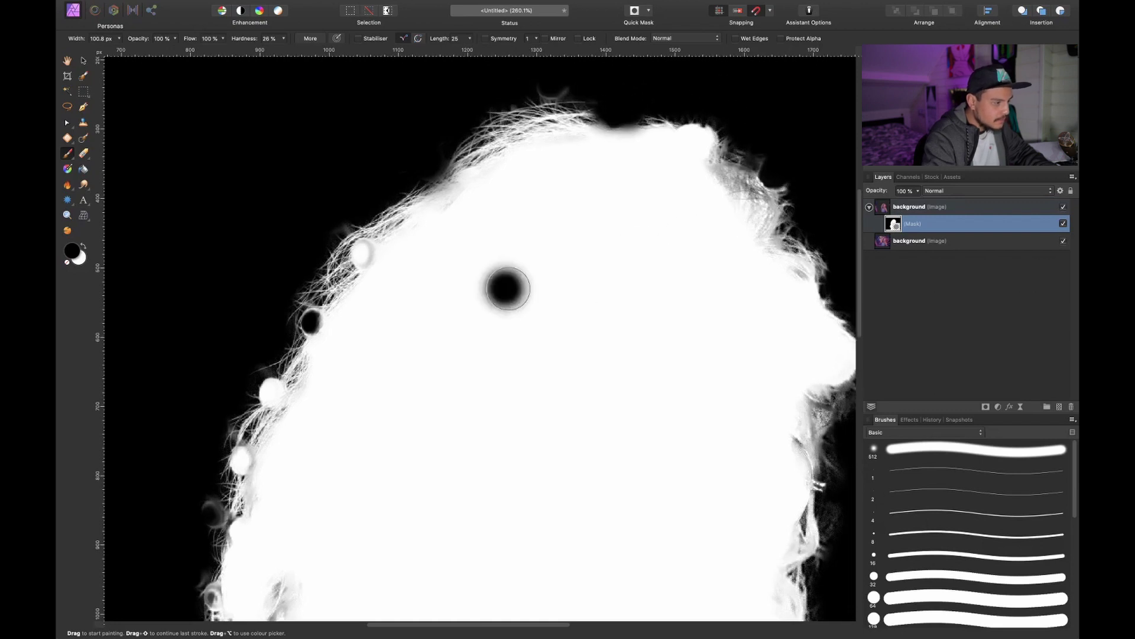
- Reduce the brush to about 73 px and mask out the light on the upper hair edge on the light-curtain side
{"action": "scroll", "coordinate": [509, 289], "scroll_direction": "right", "scroll_amount": 5}
{"action": "scroll", "coordinate": [508, 288], "scroll_direction": "down", "scroll_amount": 2}
{"action": "scroll", "coordinate": [509, 288], "scroll_direction": "left", "scroll_amount": 4}
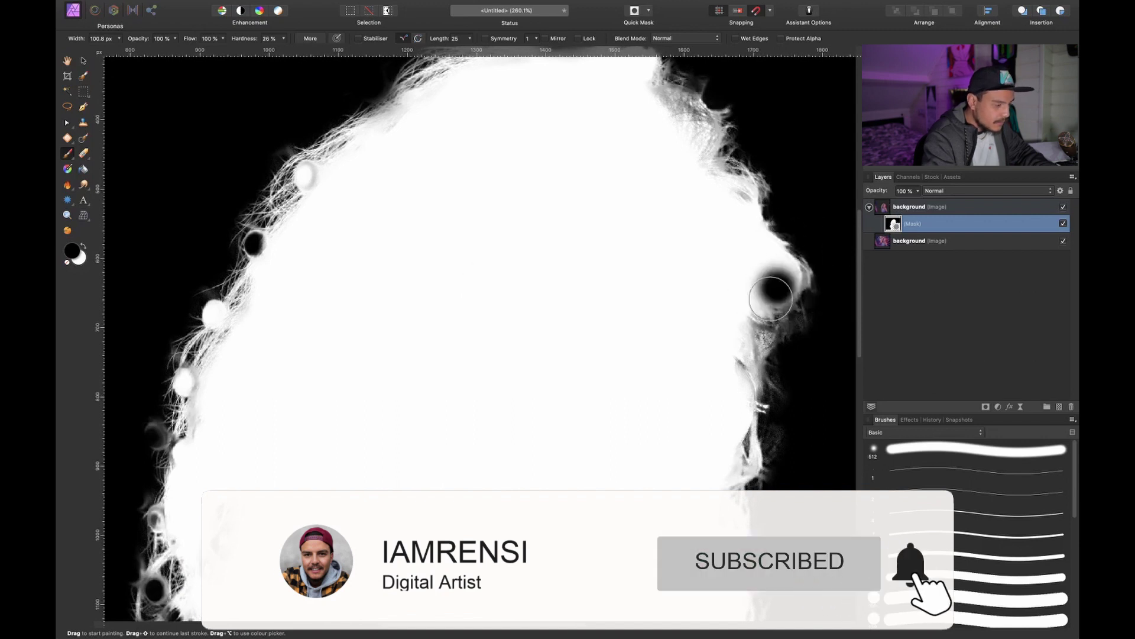
{"action": "scroll", "coordinate": [291, 398], "scroll_direction": "left", "scroll_amount": 2}
{"action": "scroll", "coordinate": [292, 398], "scroll_direction": "up", "scroll_amount": 1}
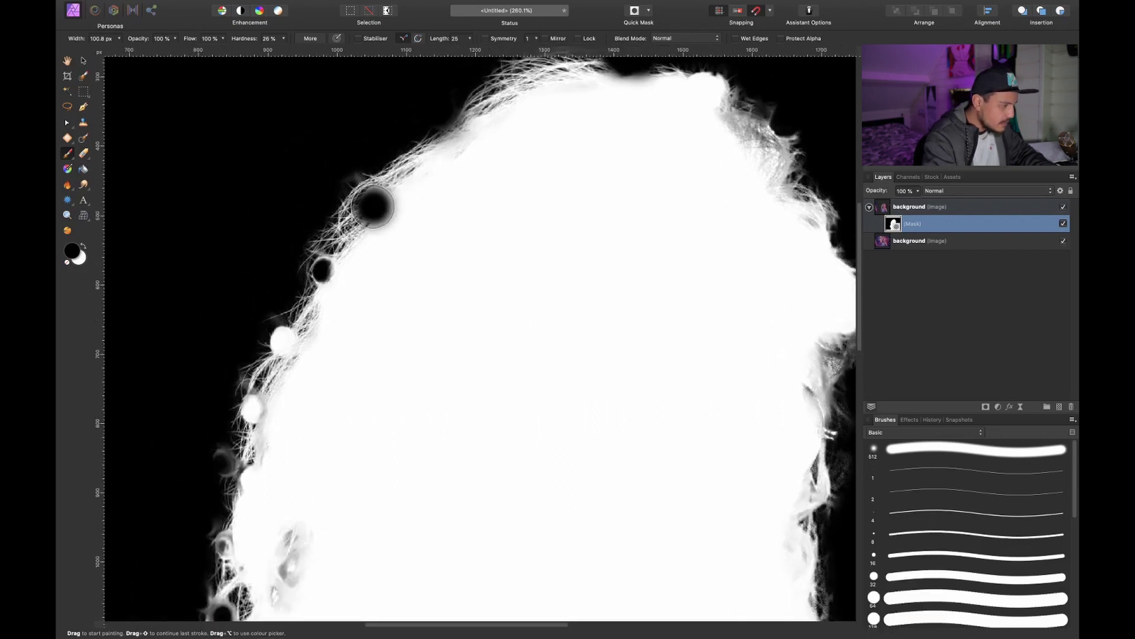
{"action": "key", "text": "bracketleft"}
{"action": "key", "text": "bracketleft"}
{"action": "key", "text": "bracketleft"}
{"action": "left_click", "coordinate": [379, 202]}
{"action": "key", "text": "ctrl+z"}
{"action": "left_click", "coordinate": [373, 201]}
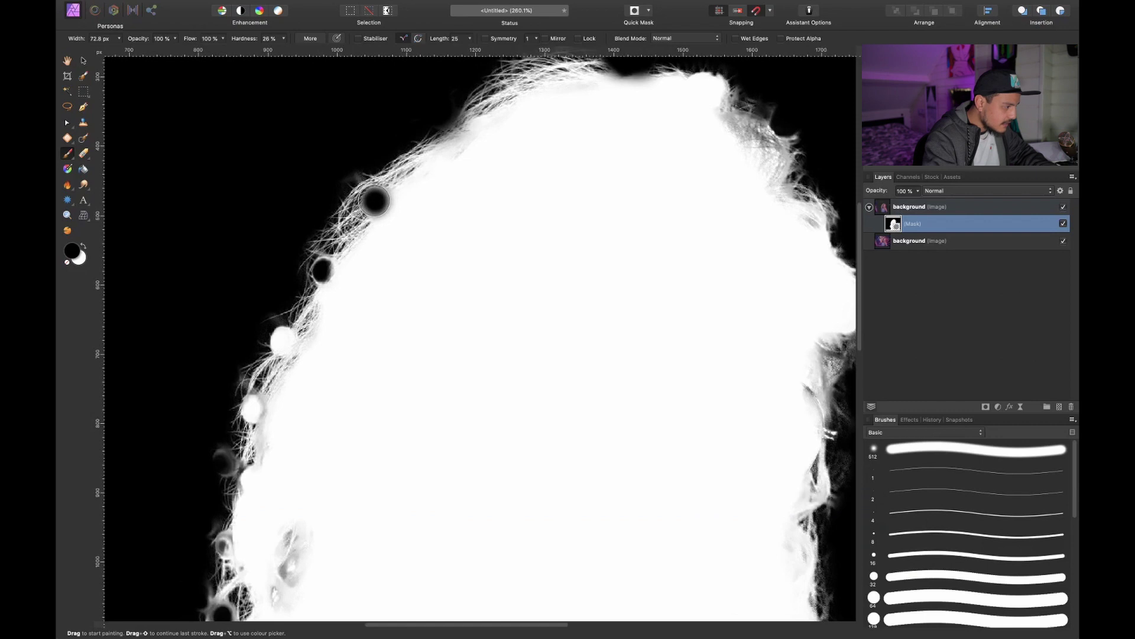
{"action": "key", "text": "ctrl+z"}
{"action": "left_click", "coordinate": [372, 207]}
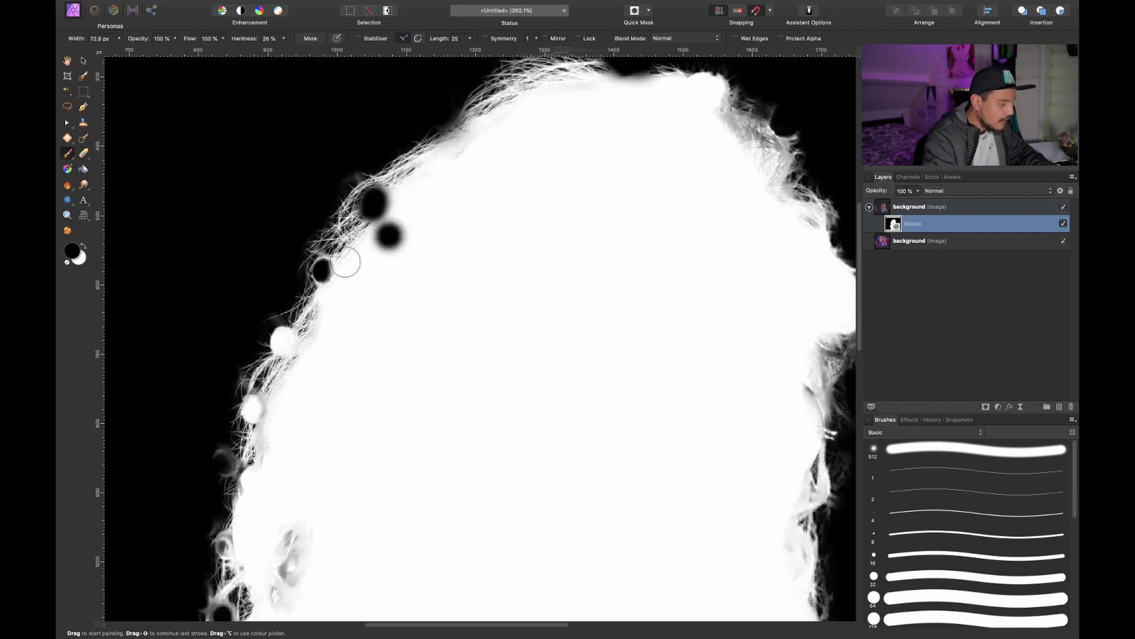
- Paint black over the next three lights down the outer hair edge, enlarging the brush to about 96 px
{"action": "scroll", "coordinate": [389, 235], "scroll_direction": "left", "scroll_amount": 2}
{"action": "scroll", "coordinate": [390, 235], "scroll_direction": "down", "scroll_amount": 1}
{"action": "left_click", "coordinate": [368, 245]}
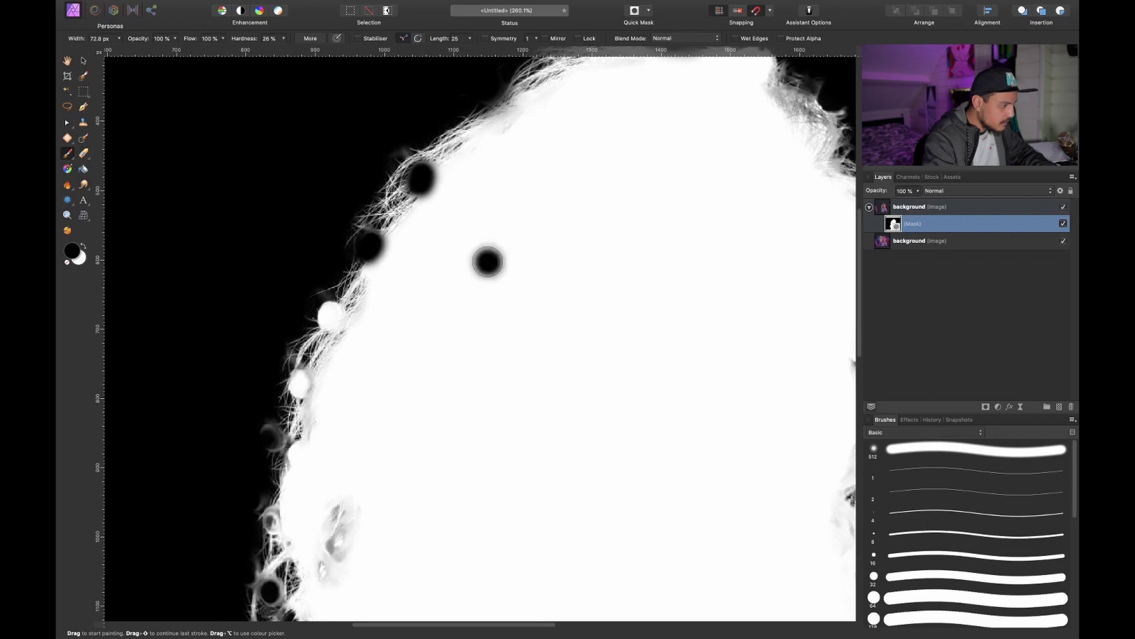
{"action": "scroll", "coordinate": [486, 261], "scroll_direction": "left", "scroll_amount": 2}
{"action": "scroll", "coordinate": [487, 261], "scroll_direction": "down", "scroll_amount": 2}
{"action": "left_click", "coordinate": [395, 272]}
{"action": "key", "text": "super+z"}
{"action": "key", "text": "bracketright"}
{"action": "scroll", "coordinate": [512, 309], "scroll_direction": "left", "scroll_amount": 2}
{"action": "scroll", "coordinate": [513, 309], "scroll_direction": "down", "scroll_amount": 2}
{"action": "left_click", "coordinate": [382, 298]}
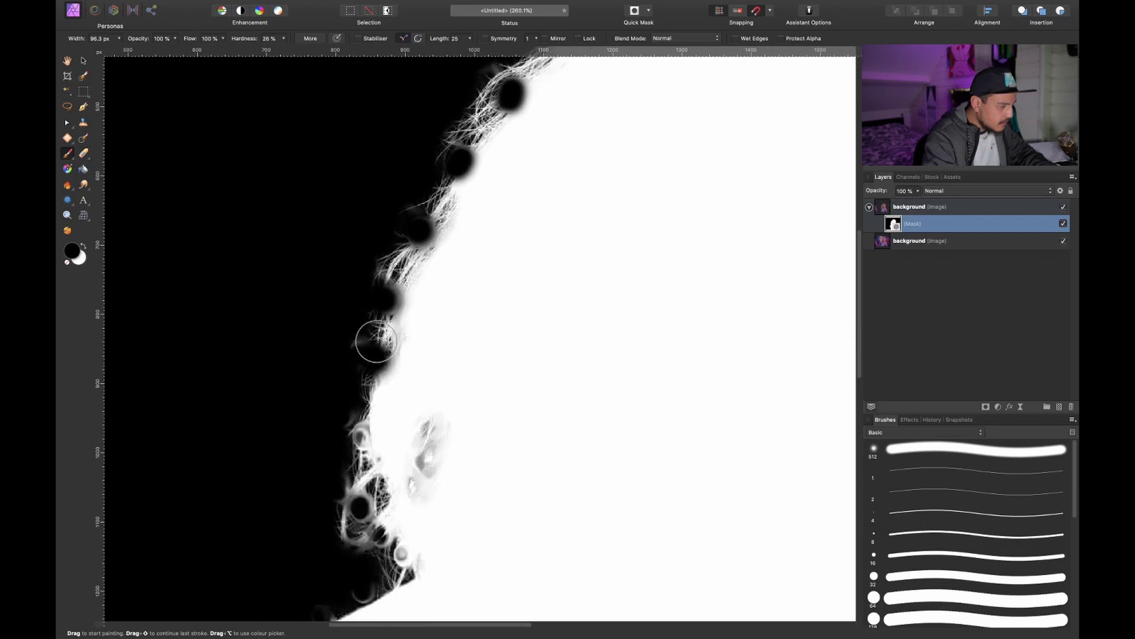
- Mask out the small lights in the lower curls and above the shoulder, reducing the brush to about 49 px
{"action": "scroll", "coordinate": [306, 357], "scroll_direction": "left", "scroll_amount": 2}
{"action": "scroll", "coordinate": [305, 357], "scroll_direction": "down", "scroll_amount": 4}
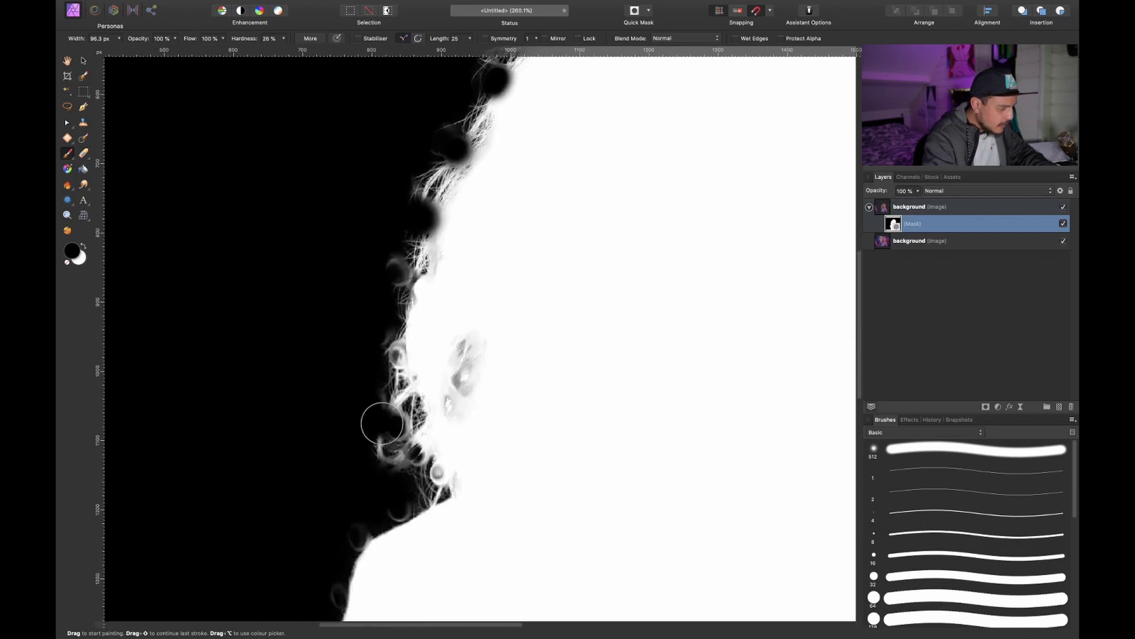
{"action": "key", "text": "bracketleft"}
{"action": "key", "text": "bracketleft"}
{"action": "key", "text": "bracketleft"}
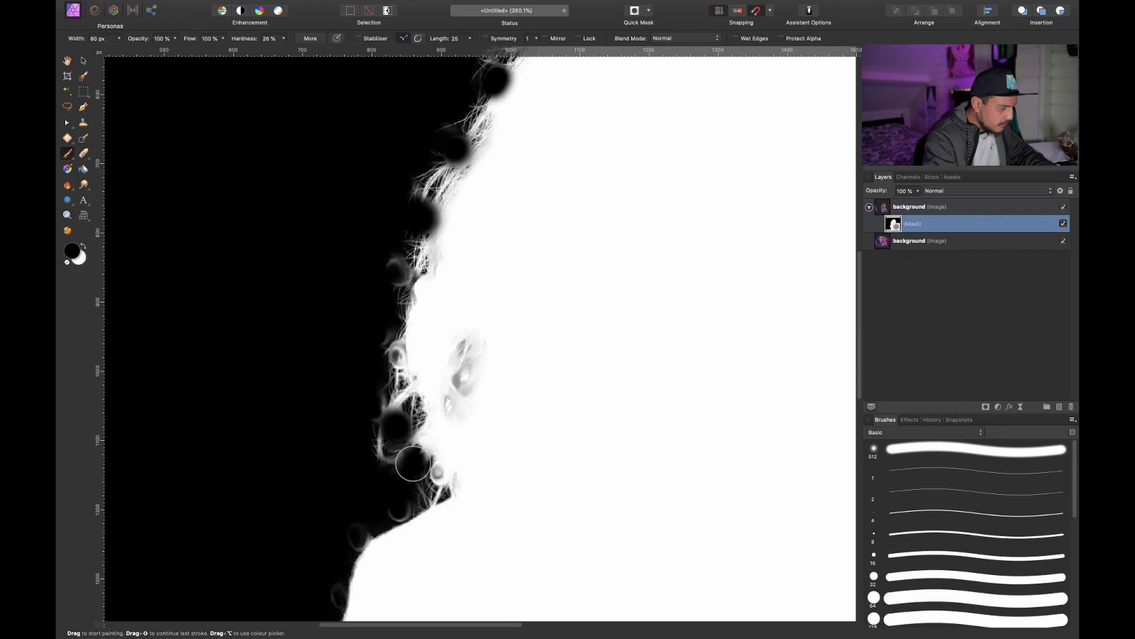
{"action": "left_click", "coordinate": [418, 453]}
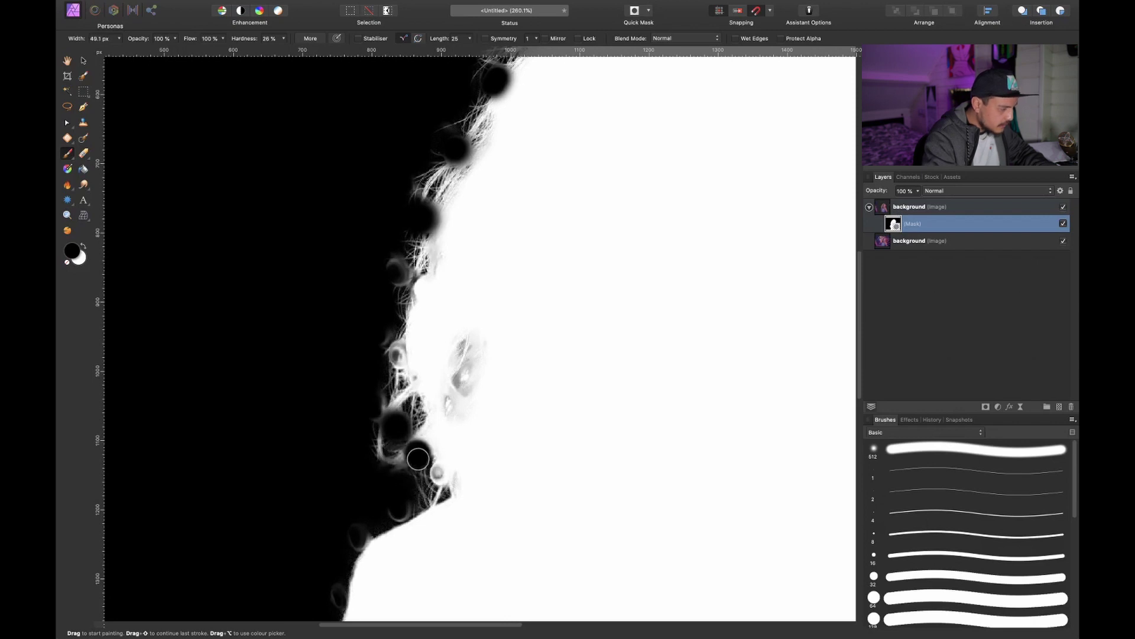
{"action": "left_click", "coordinate": [441, 475]}
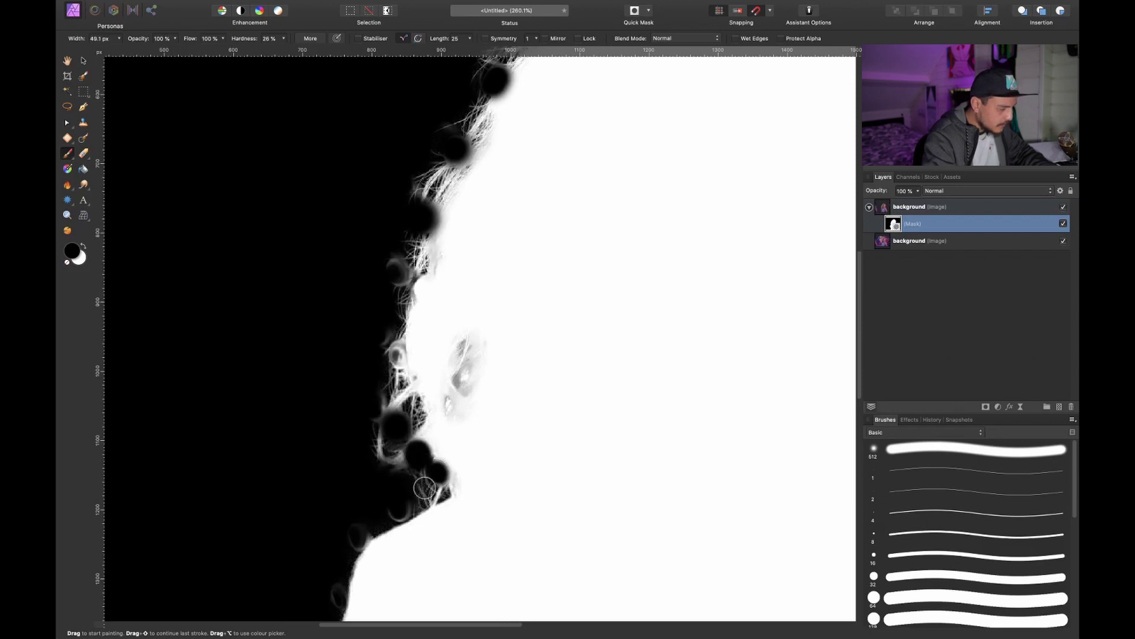
{"action": "scroll", "coordinate": [429, 470], "scroll_direction": "down", "scroll_amount": 2}
{"action": "scroll", "coordinate": [429, 470], "scroll_direction": "left", "scroll_amount": 1}
{"action": "left_click", "coordinate": [413, 479]}
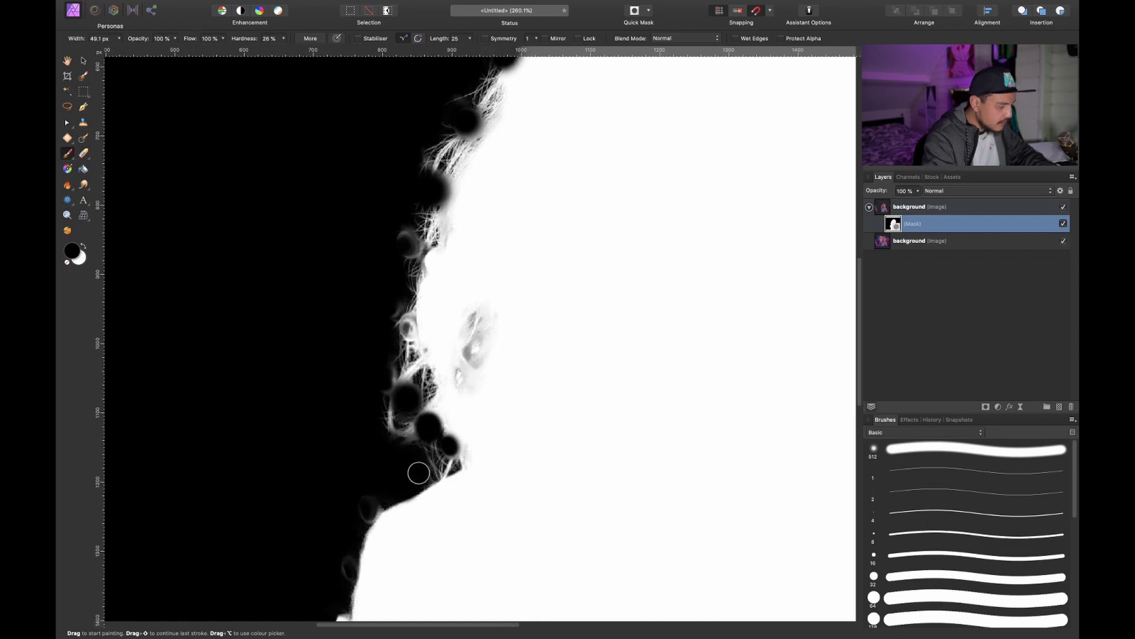
- Enlarge the brush to 86 px and paint black over the leftover light ring at the lower curls' outer edge
{"action": "left_click", "coordinate": [437, 228]}
{"action": "key", "text": "super+z"}
{"action": "key", "text": "bracketright"}
{"action": "key", "text": "bracketright"}
{"action": "key", "text": "bracketright"}
{"action": "scroll", "coordinate": [268, 294], "scroll_direction": "down", "scroll_amount": 5}
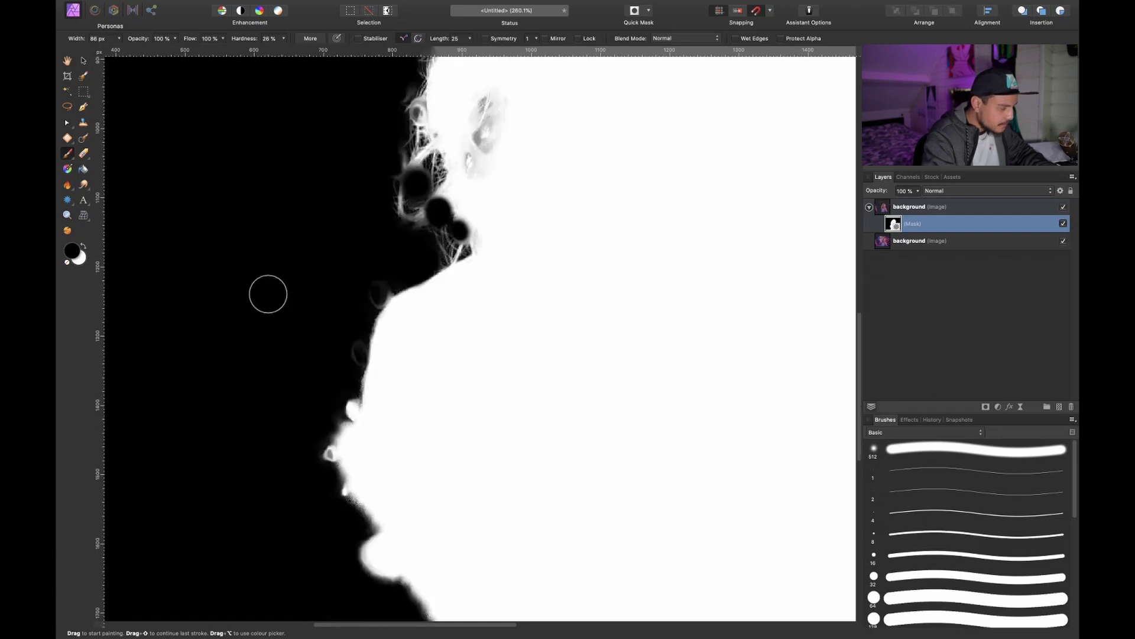
{"action": "scroll", "coordinate": [286, 253], "scroll_direction": "up", "scroll_amount": 2}
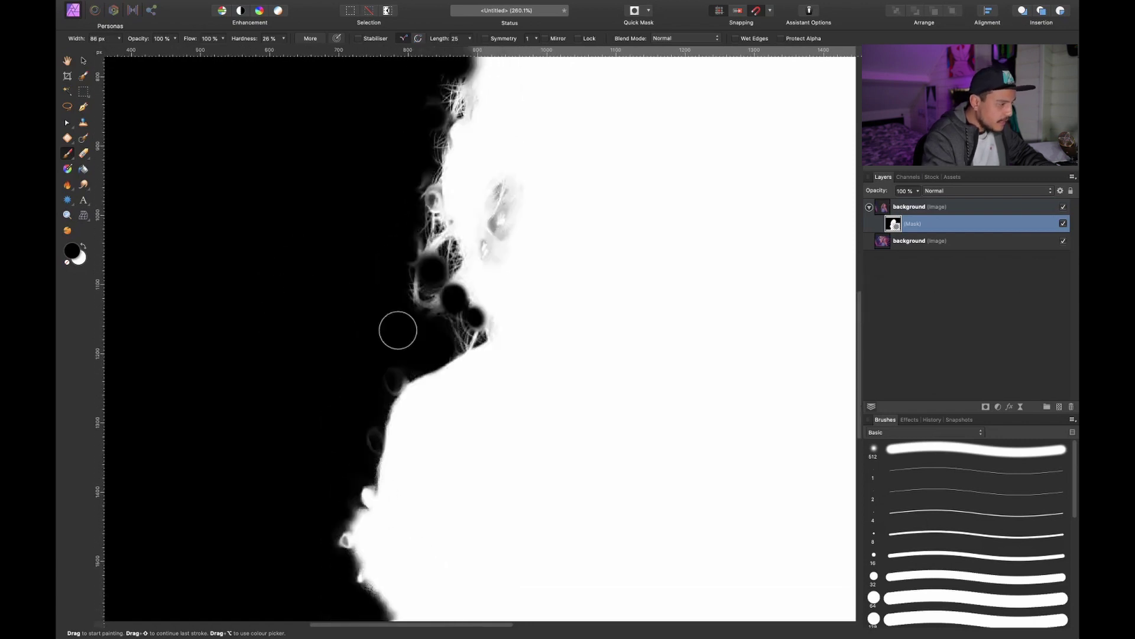
{"action": "key", "text": "super+z"}
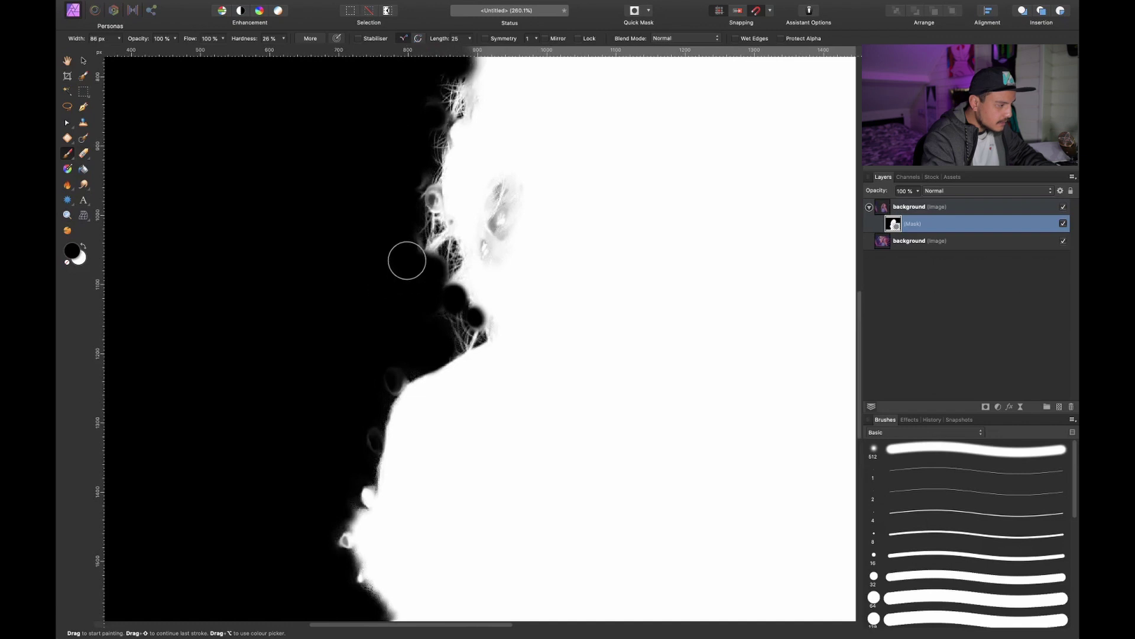
{"action": "scroll", "coordinate": [377, 380], "scroll_direction": "down", "scroll_amount": 3}
{"action": "left_click", "coordinate": [541, 339]}
{"action": "key", "text": "super+z"}
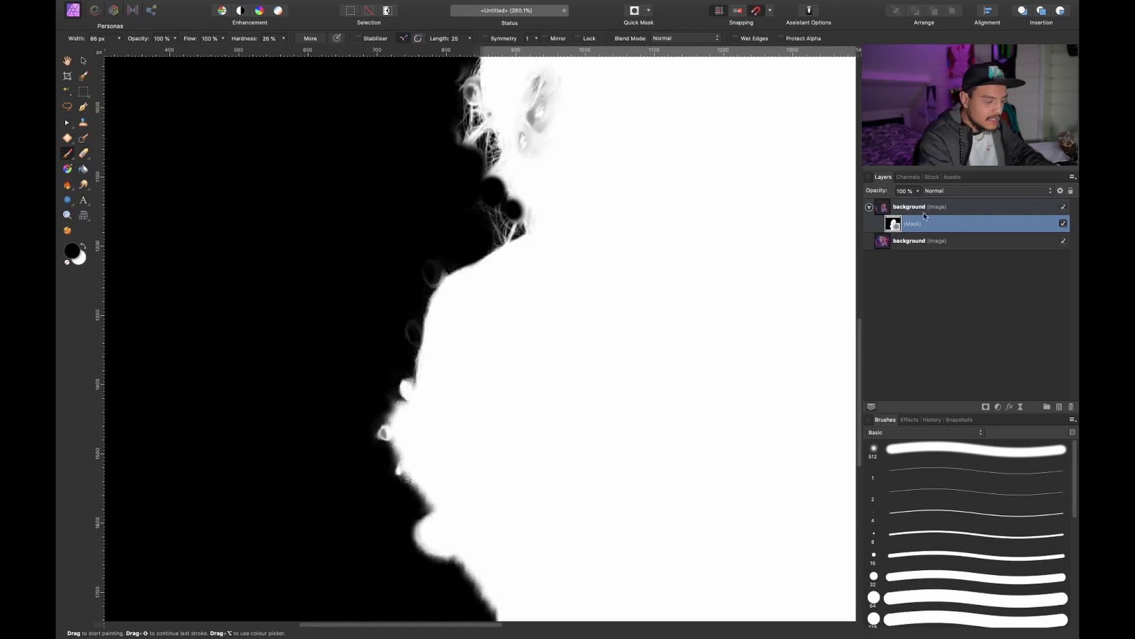
- Leave the isolated mask view and rename the masked cutout layer as subject
{"action": "left_click", "coordinate": [925, 212]}
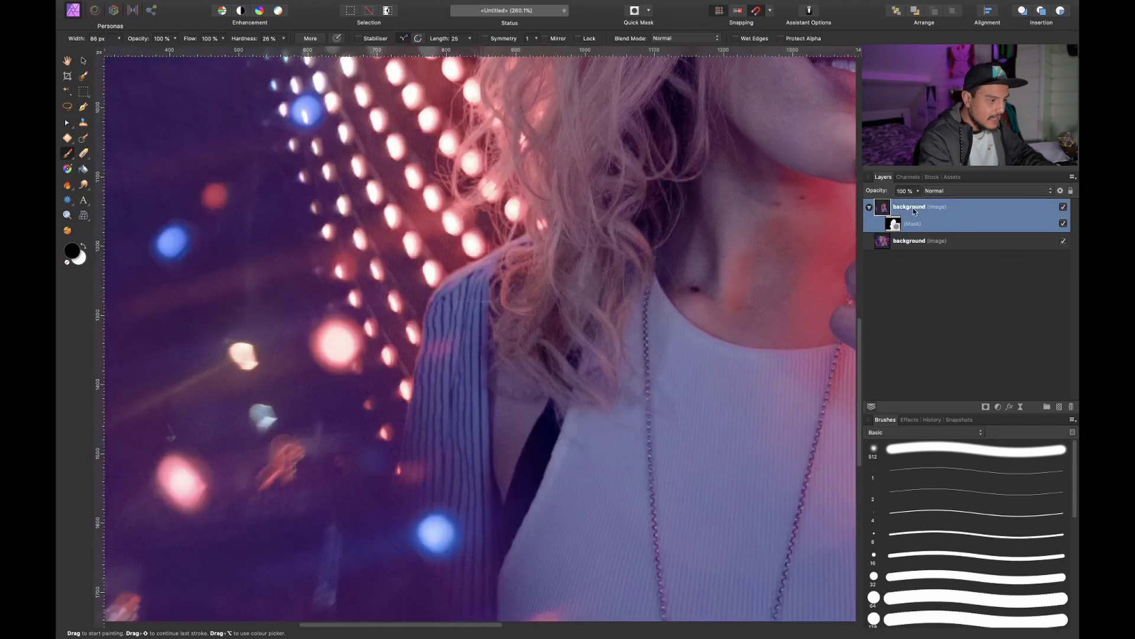
{"action": "double_click", "coordinate": [914, 208]}
{"action": "type", "text": "subject"}
{"action": "key", "text": "Return"}
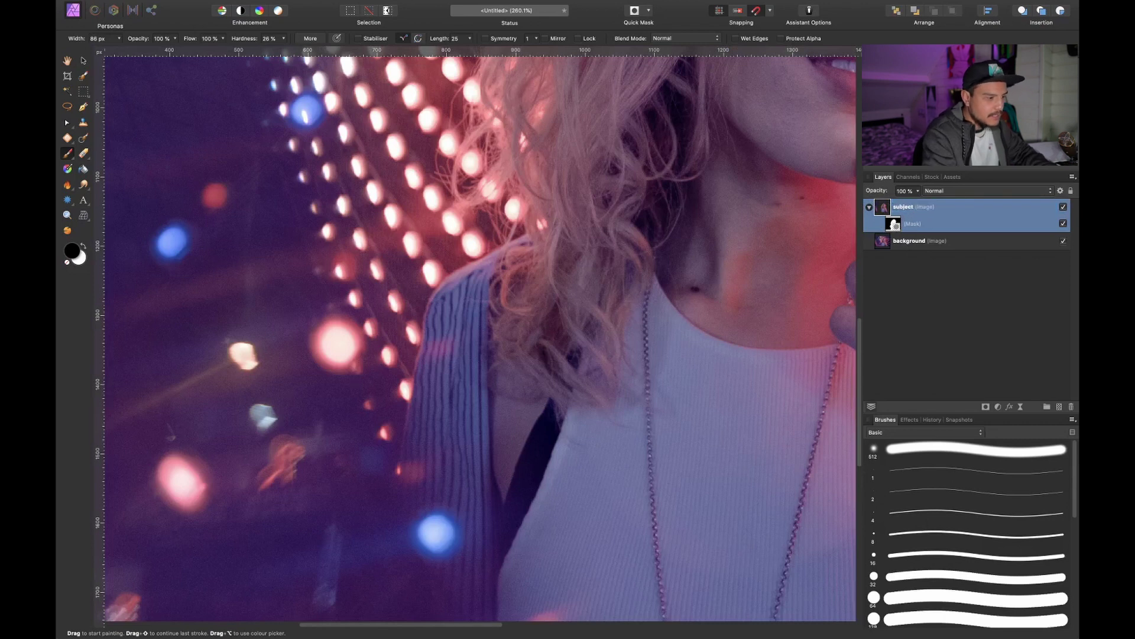
{"action": "scroll", "coordinate": [444, 466], "scroll_direction": "down", "scroll_amount": 3}
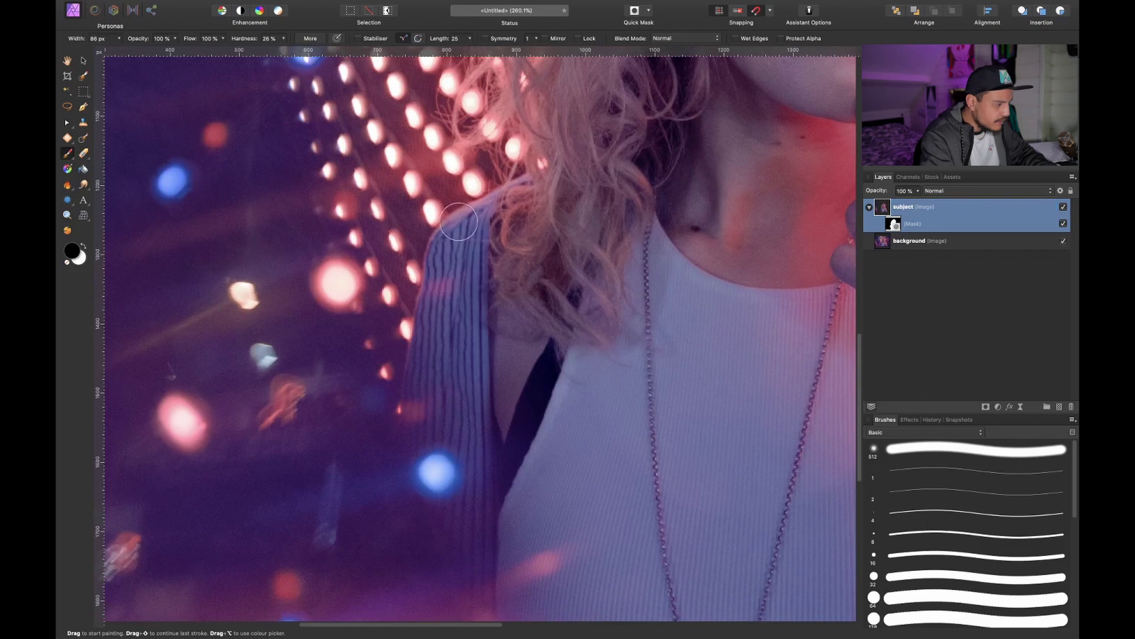
{"action": "scroll", "coordinate": [420, 343], "scroll_direction": "up", "scroll_amount": 15}
{"action": "scroll", "coordinate": [421, 343], "scroll_direction": "right", "scroll_amount": 5}
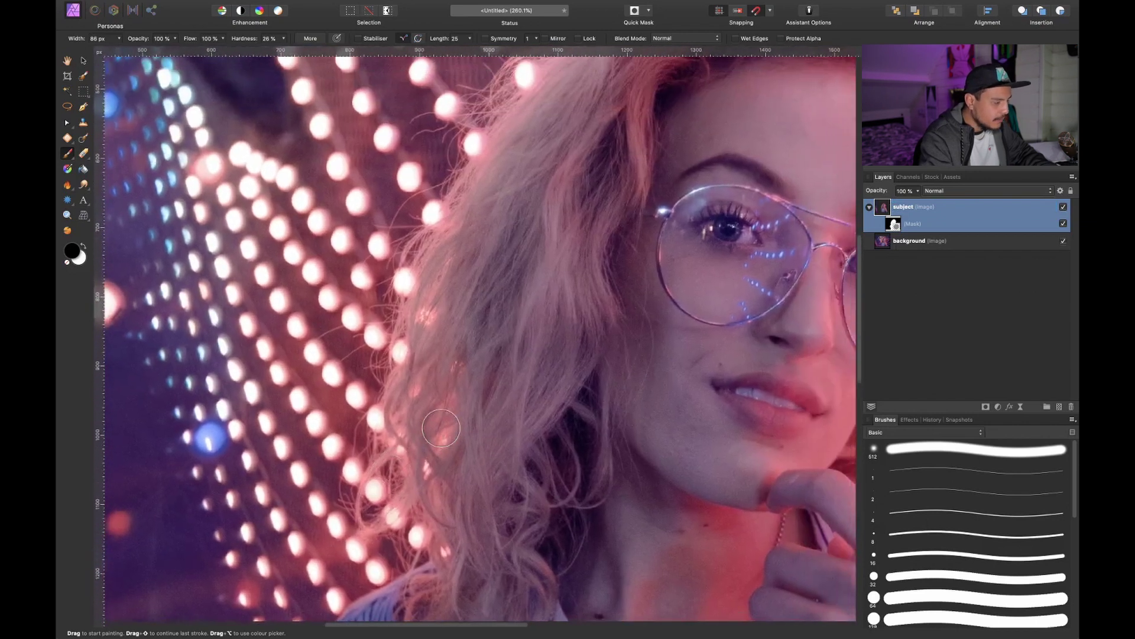
{"action": "scroll", "coordinate": [441, 429], "scroll_direction": "down", "scroll_amount": 2}
{"action": "scroll", "coordinate": [441, 428], "scroll_direction": "right", "scroll_amount": 3}
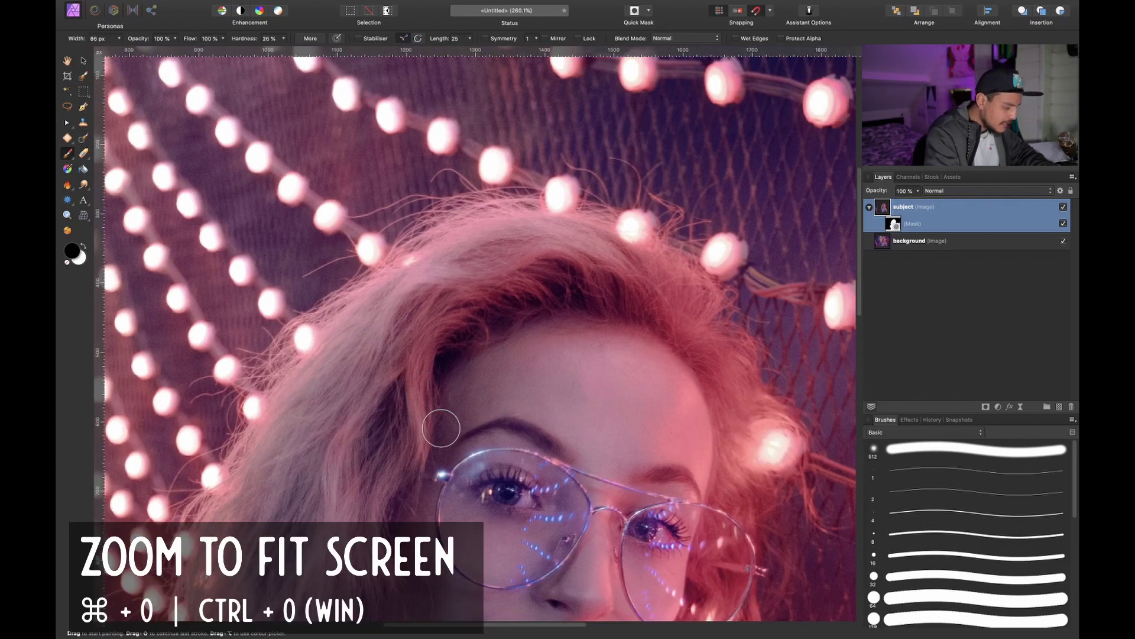
- Add a live Lens Blur filter to the background layer with a radius of 57.1 px and Preserve Alpha enabled
{"action": "key", "text": "super+0"}
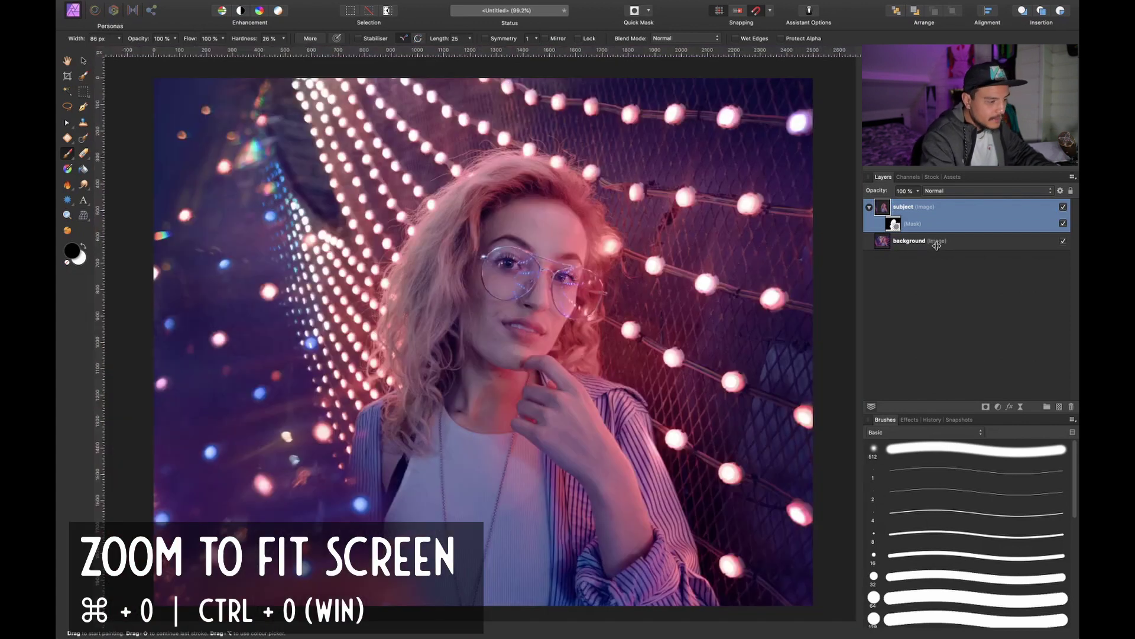
{"action": "left_click", "coordinate": [909, 247]}
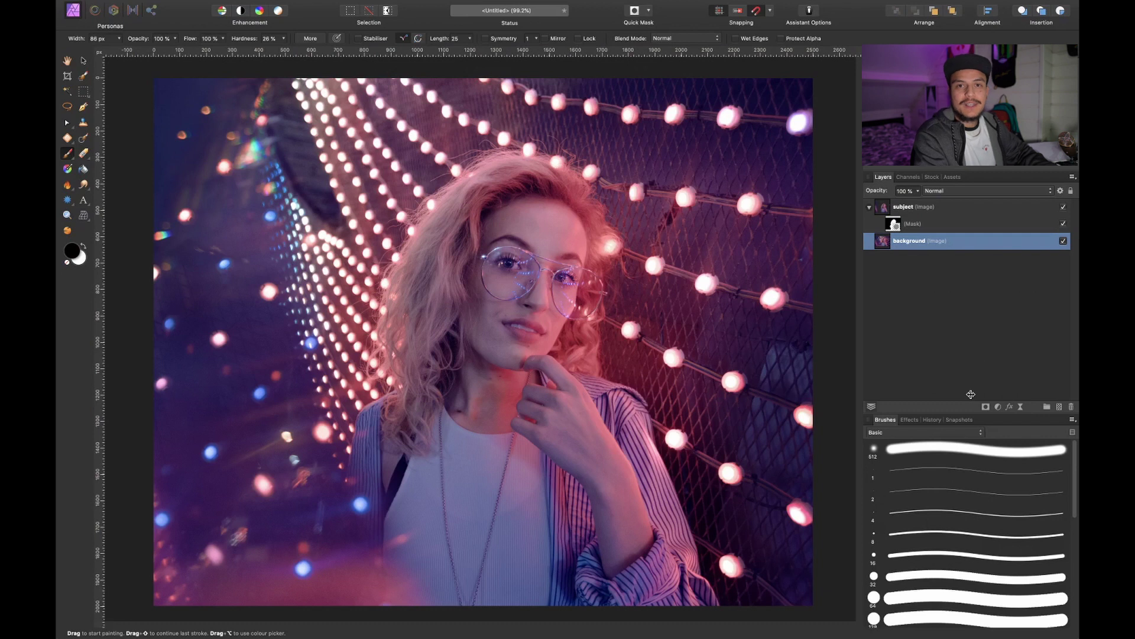
{"action": "left_click", "coordinate": [1023, 407]}
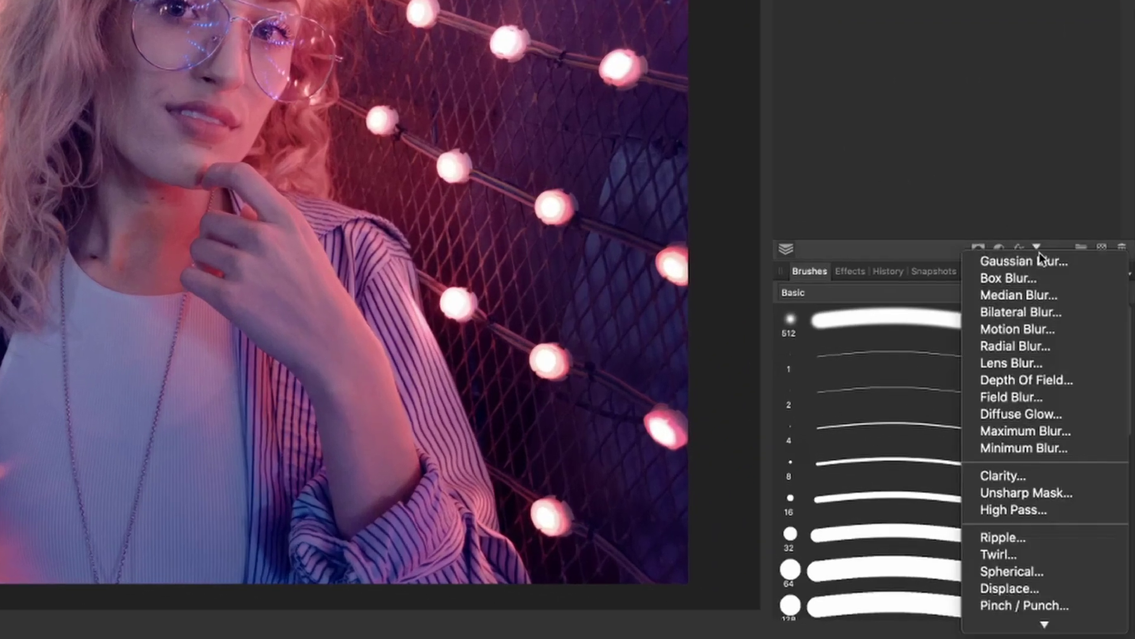
{"action": "left_click", "coordinate": [1029, 361]}
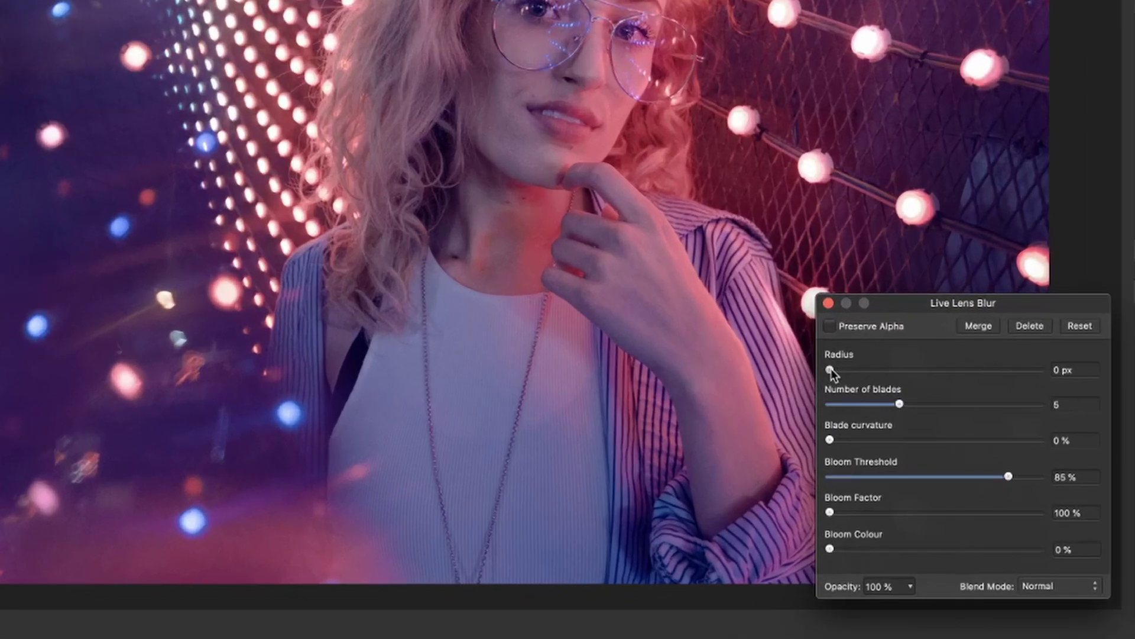
{"action": "left_click_drag", "start_coordinate": [684, 478], "coordinate": [712, 478]}
{"action": "left_click_drag", "start_coordinate": [880, 371], "coordinate": [1025, 389]}
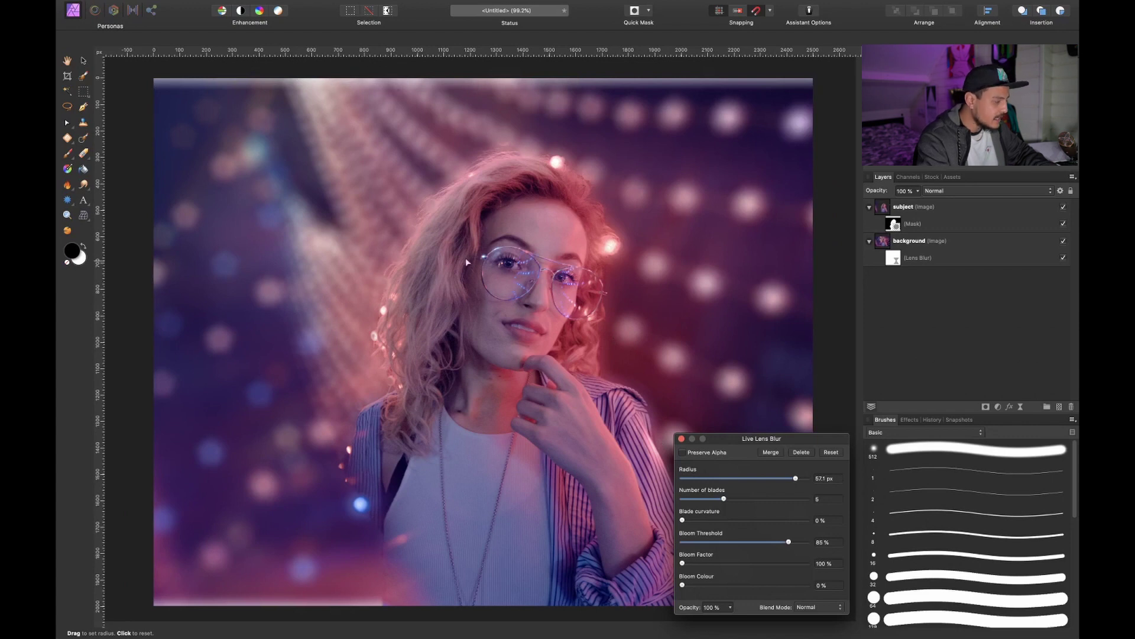
{"action": "scroll", "coordinate": [237, 570], "scroll_direction": "up", "scroll_amount": 1}
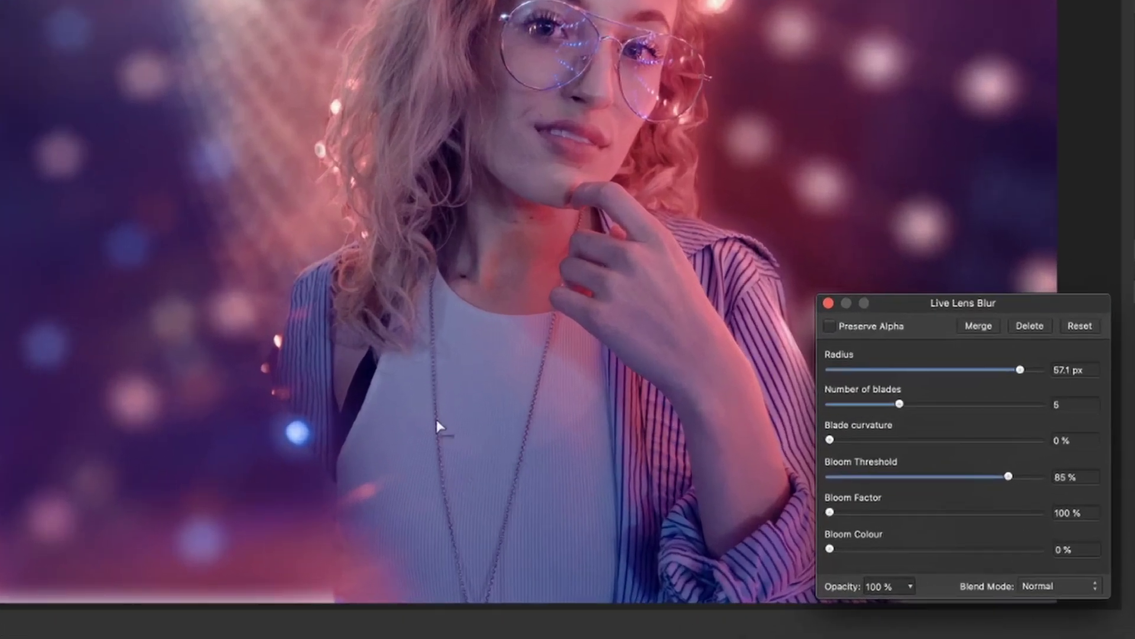
{"action": "left_click", "coordinate": [831, 327]}
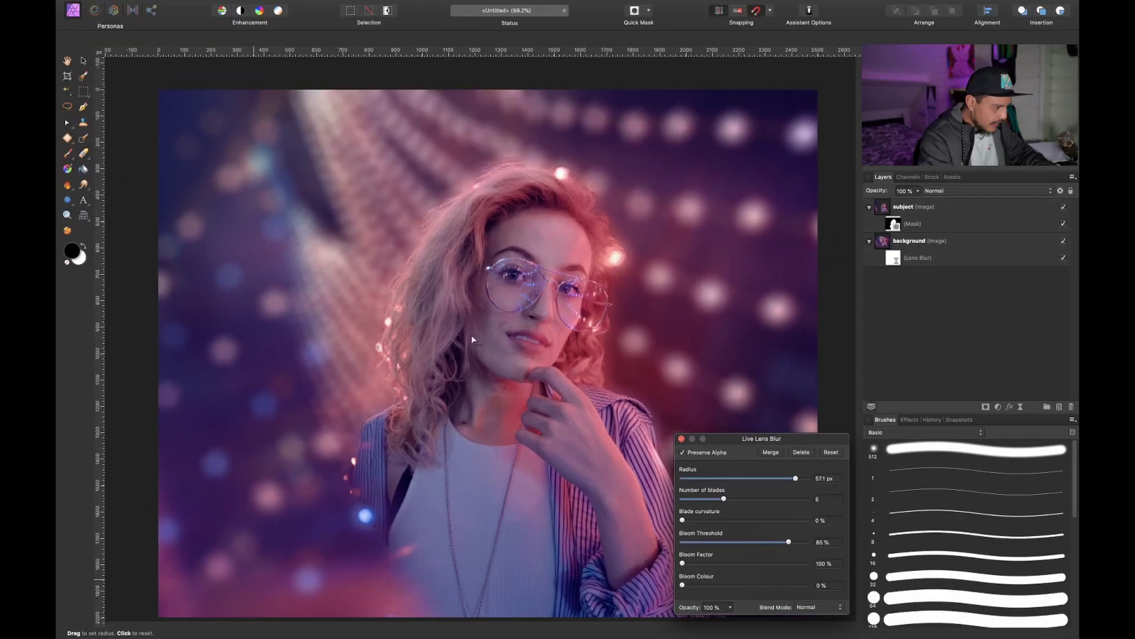
- Examine the hair, face and jacket edges of the subject against the blurred background for leftover lights
{"action": "scroll", "coordinate": [474, 128], "scroll_direction": "up", "scroll_amount": 5}
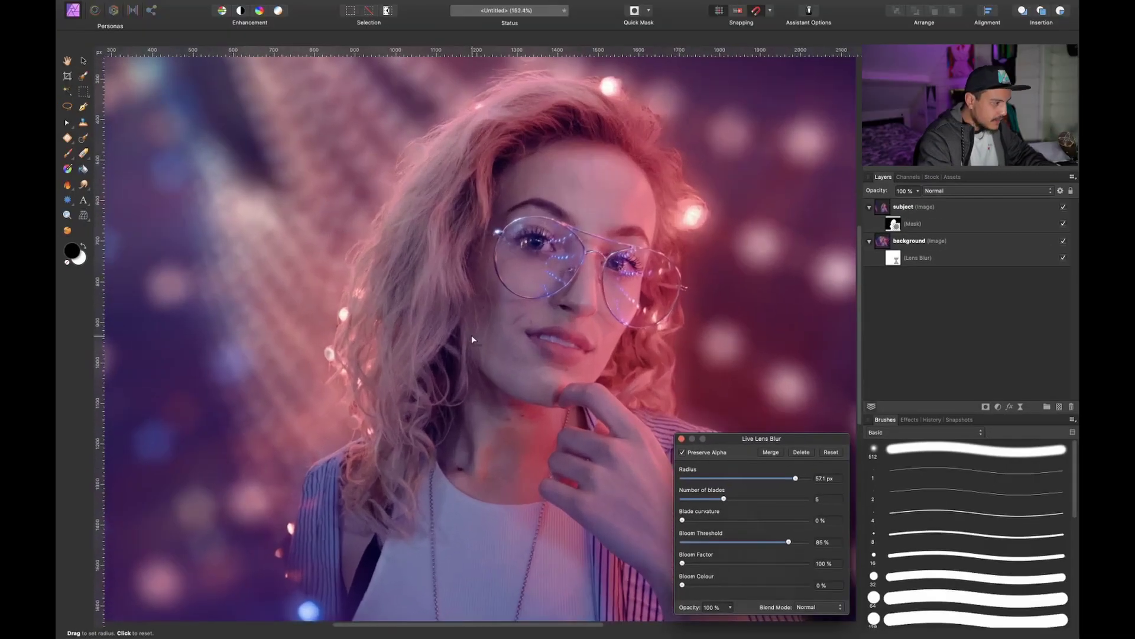
{"action": "scroll", "coordinate": [471, 335], "scroll_direction": "up", "scroll_amount": 3}
{"action": "scroll", "coordinate": [471, 335], "scroll_direction": "right", "scroll_amount": 2}
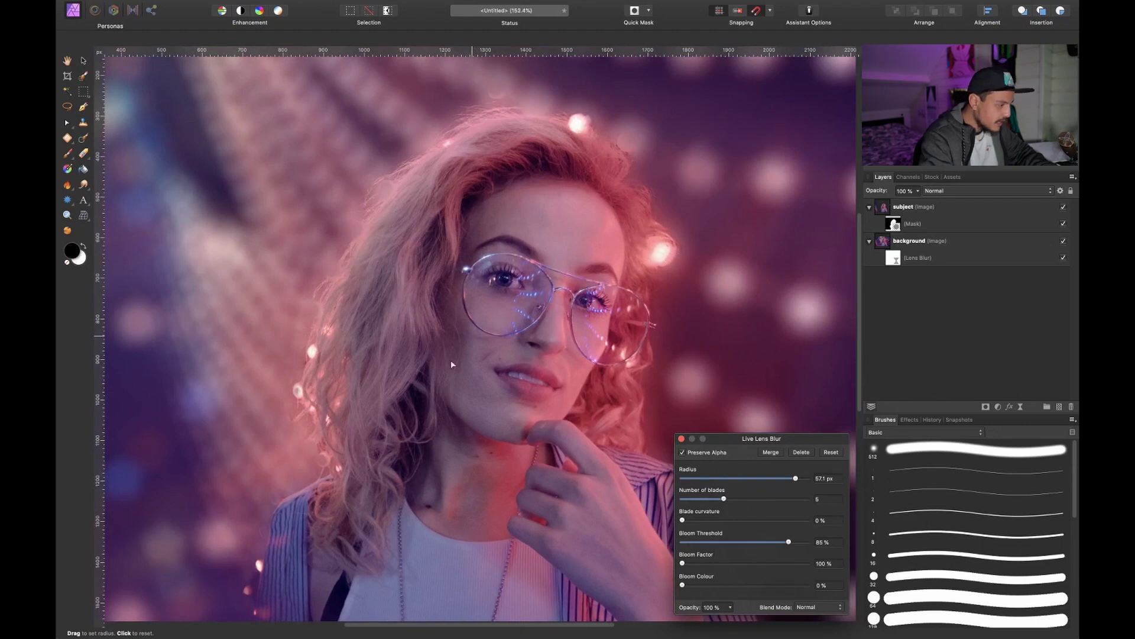
{"action": "scroll", "coordinate": [579, 288], "scroll_direction": "down", "scroll_amount": 3}
{"action": "scroll", "coordinate": [579, 288], "scroll_direction": "left", "scroll_amount": 1}
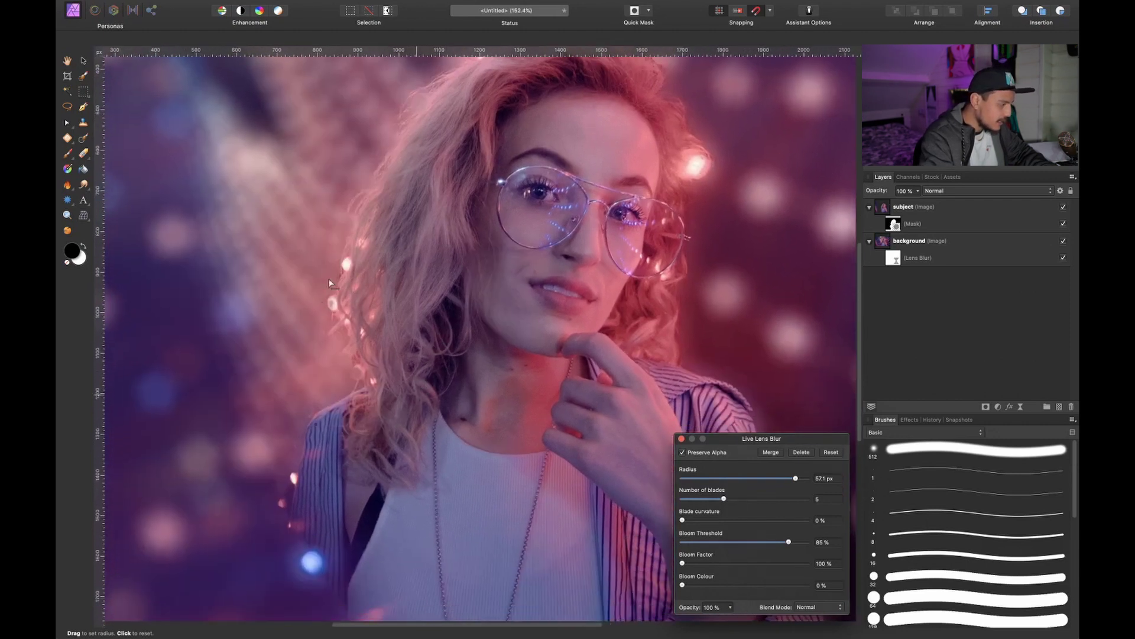
{"action": "scroll", "coordinate": [347, 325], "scroll_direction": "down", "scroll_amount": 3}
{"action": "scroll", "coordinate": [348, 325], "scroll_direction": "left", "scroll_amount": 1}
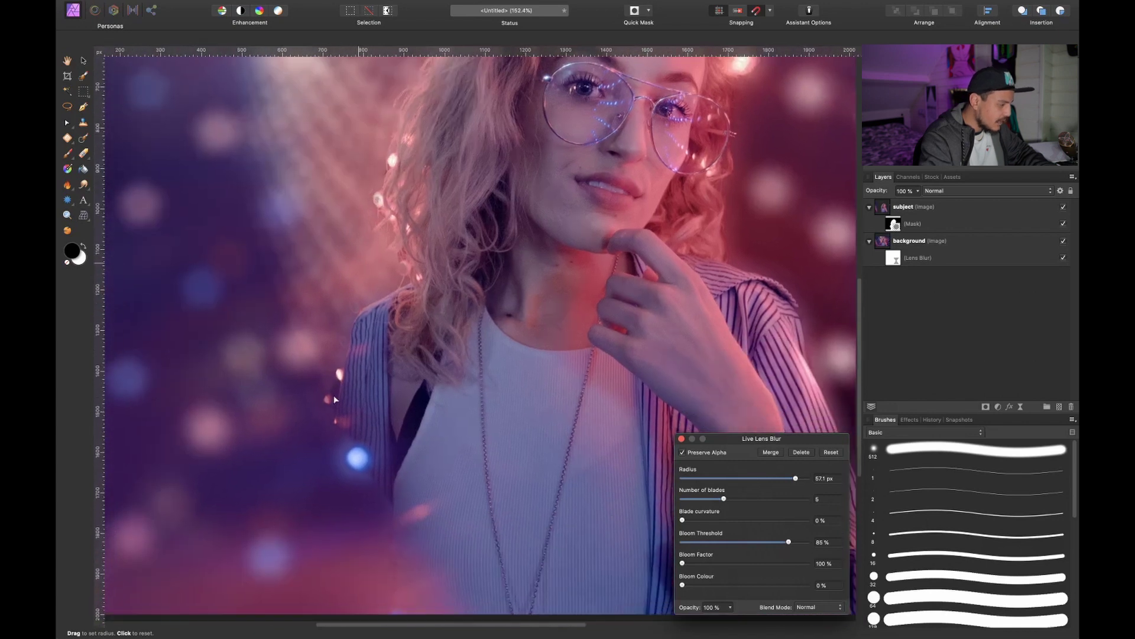
{"action": "scroll", "coordinate": [473, 424], "scroll_direction": "up", "scroll_amount": 3}
{"action": "scroll", "coordinate": [473, 424], "scroll_direction": "right", "scroll_amount": 1}
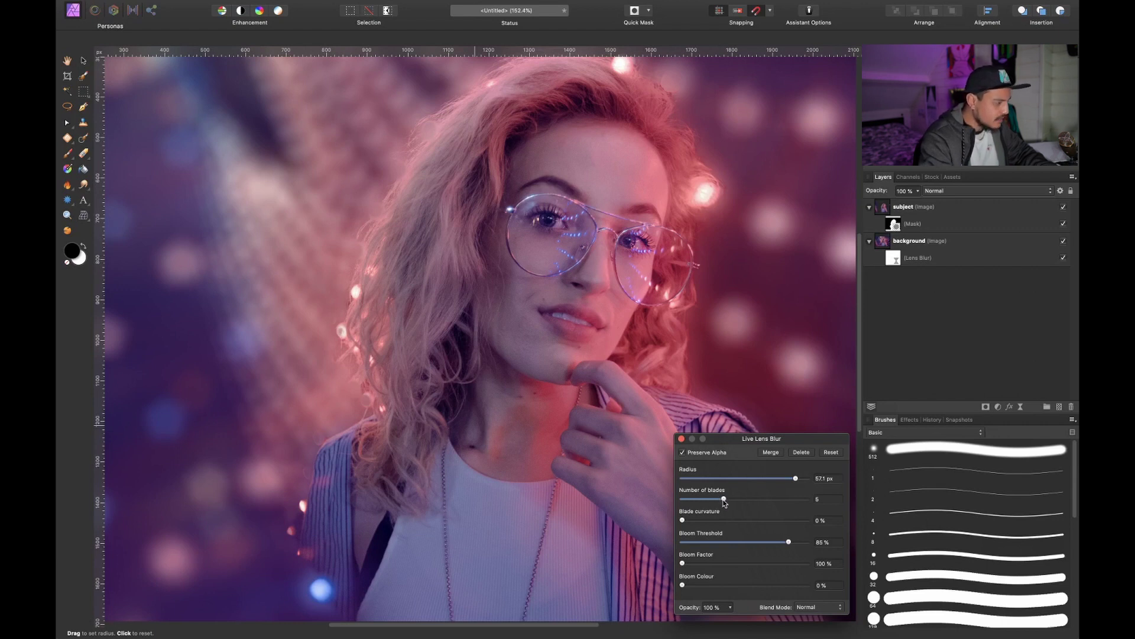
- Try 3, 4 and 5 blades for the lens blur, and test 100% blade curvature with 3 blades before restoring 0%
{"action": "scroll", "coordinate": [398, 346], "scroll_direction": "up", "scroll_amount": 2}
{"action": "scroll", "coordinate": [397, 346], "scroll_direction": "left", "scroll_amount": 2}
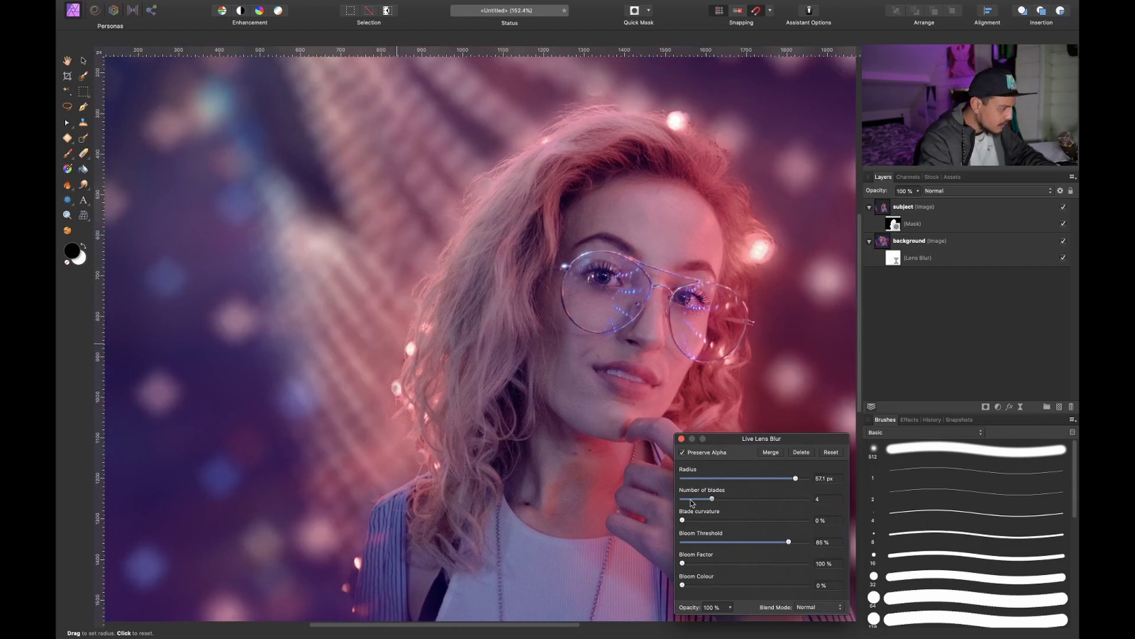
{"action": "left_click_drag", "start_coordinate": [726, 500], "coordinate": [626, 505]}
{"action": "scroll", "coordinate": [393, 380], "scroll_direction": "down", "scroll_amount": 2}
{"action": "scroll", "coordinate": [393, 380], "scroll_direction": "left", "scroll_amount": 4}
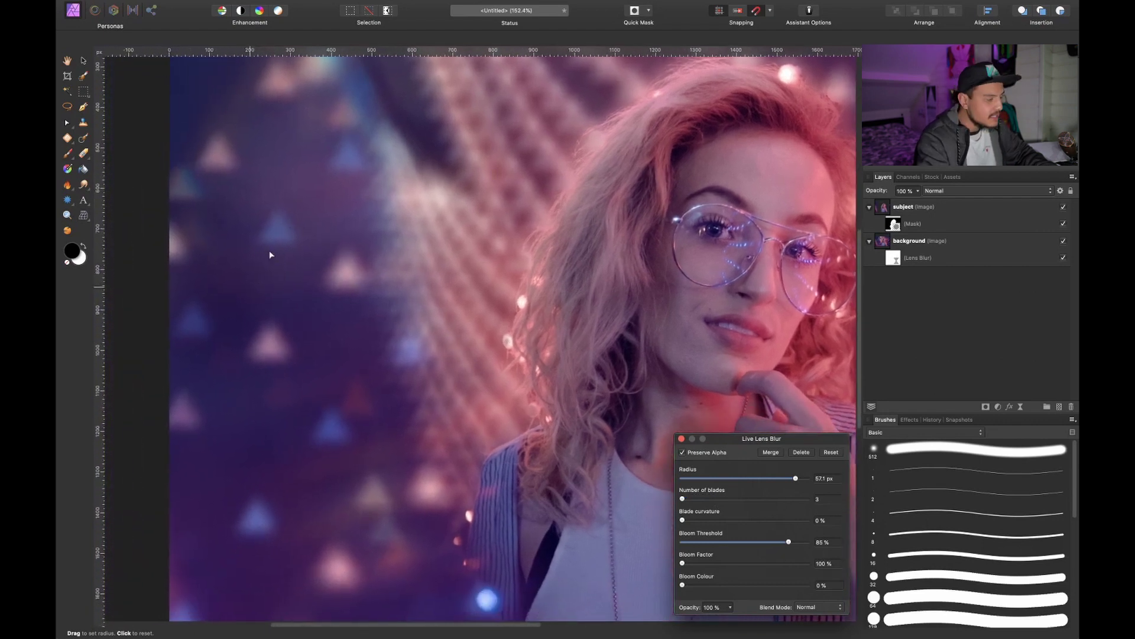
{"action": "left_click_drag", "start_coordinate": [683, 499], "coordinate": [709, 502]}
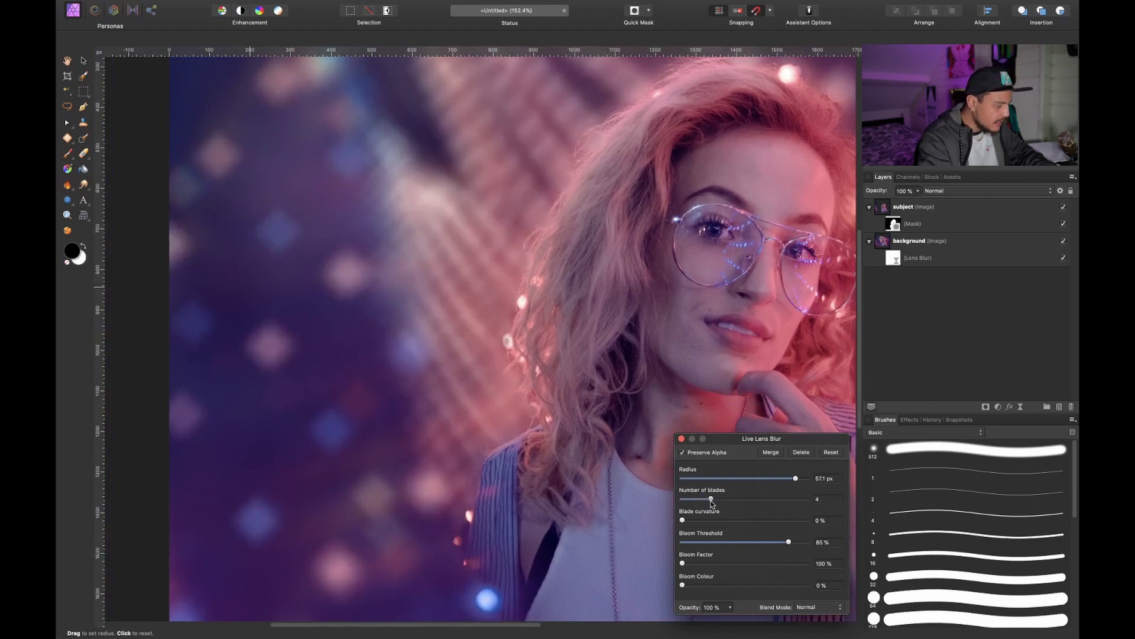
{"action": "left_click_drag", "start_coordinate": [711, 502], "coordinate": [732, 503]}
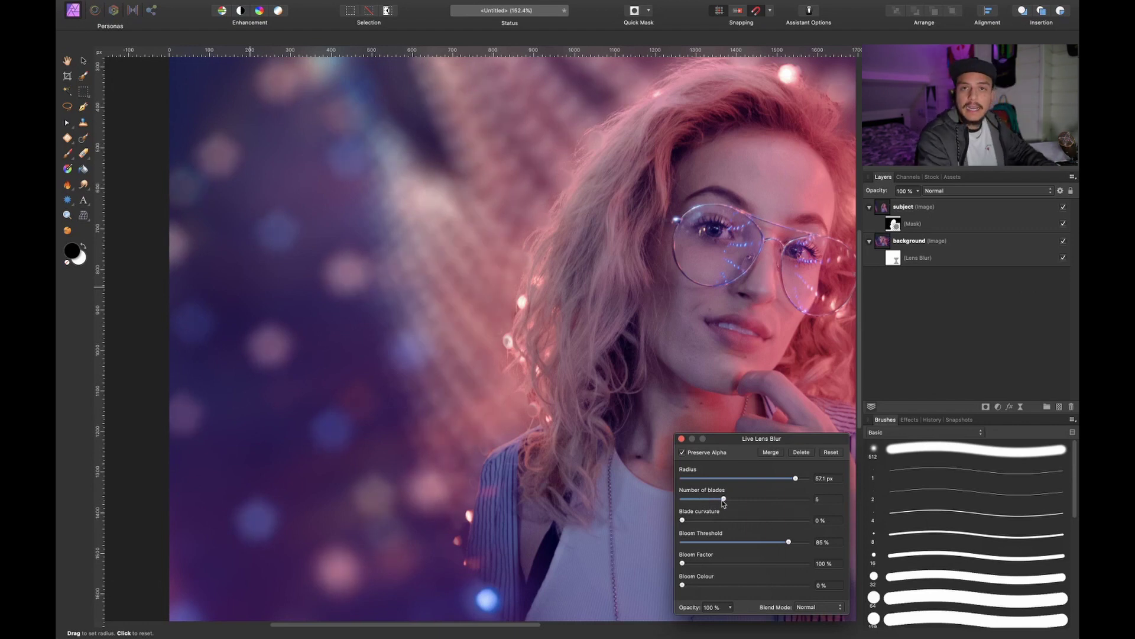
{"action": "left_click_drag", "start_coordinate": [756, 502], "coordinate": [666, 500]}
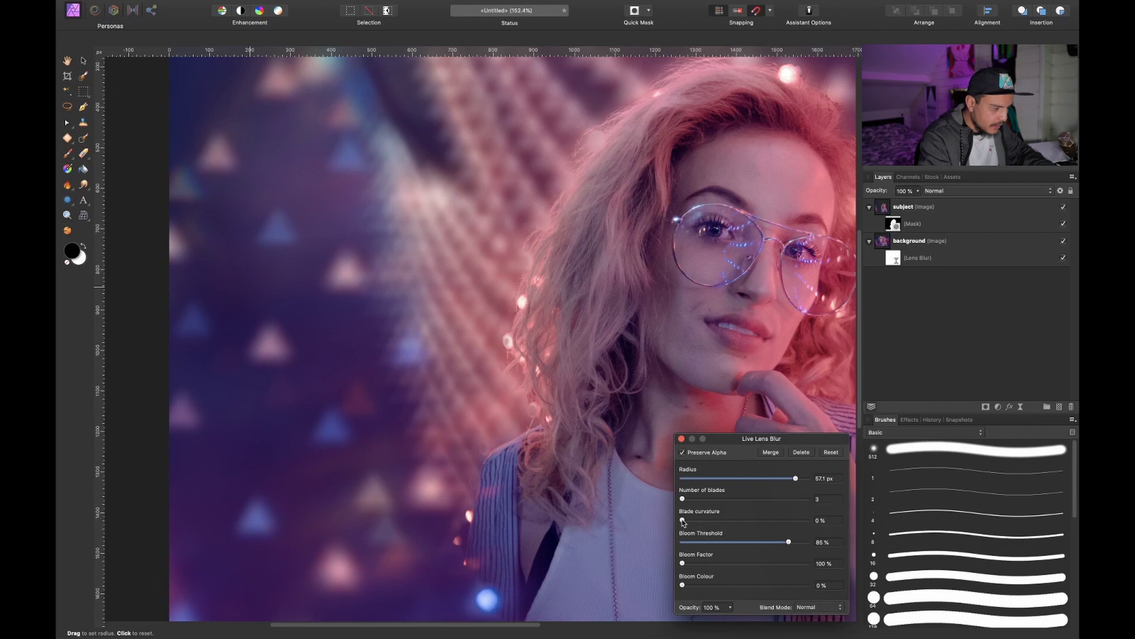
{"action": "left_click_drag", "start_coordinate": [683, 521], "coordinate": [838, 541]}
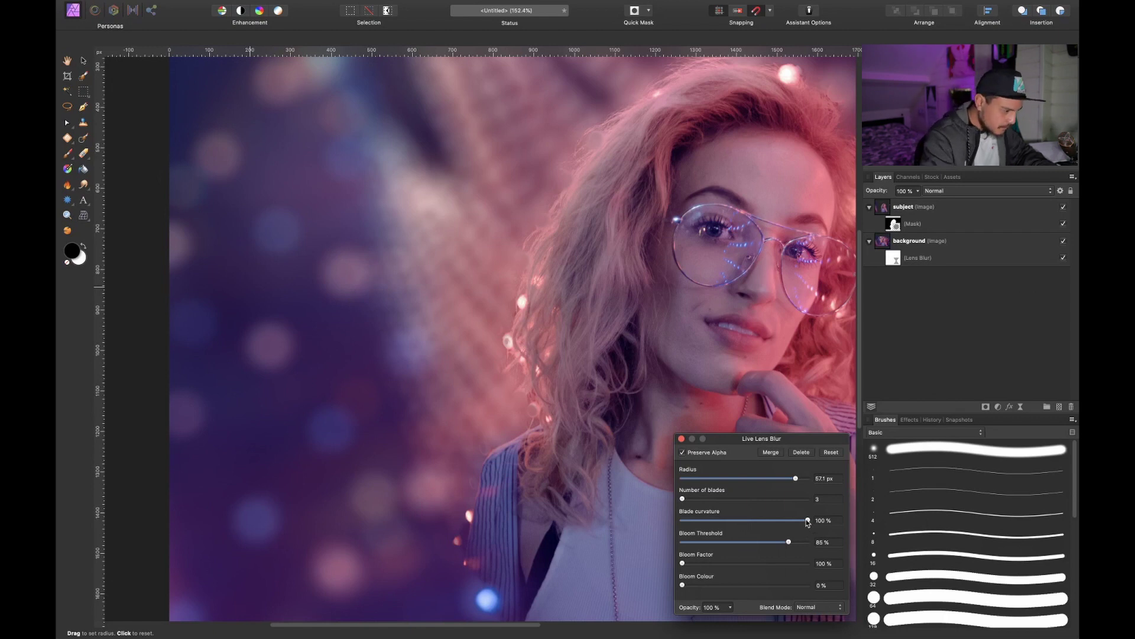
{"action": "left_click_drag", "start_coordinate": [808, 522], "coordinate": [682, 529]}
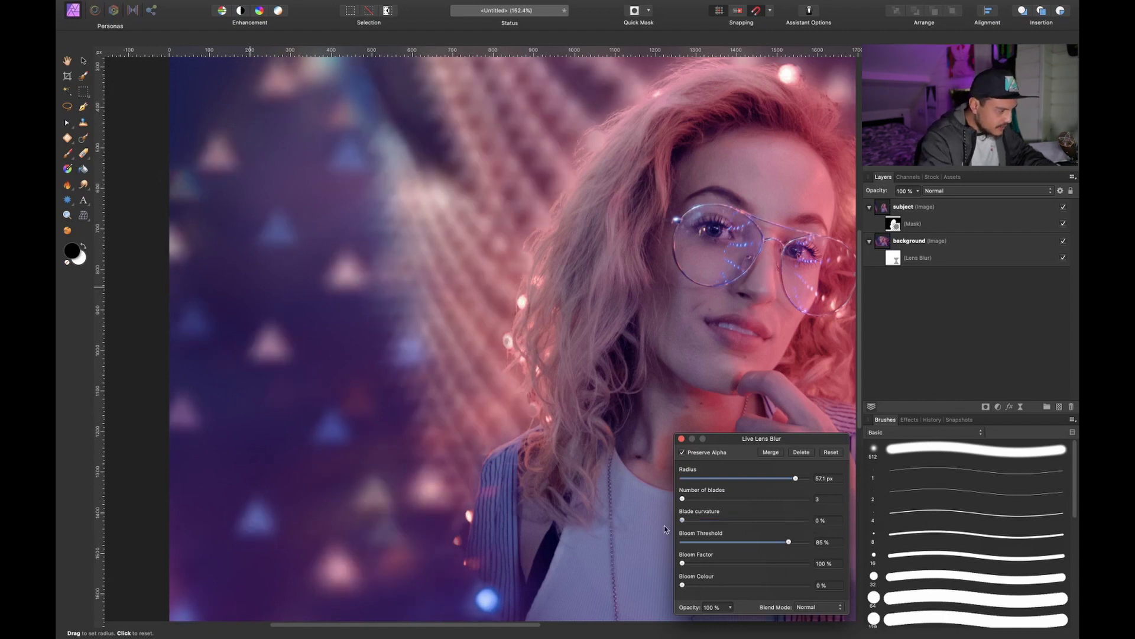
- Try a 221% bloom factor with 100% blade curvature, and compare it with 9 blades at 0% curvature
{"action": "key", "text": "super+0"}
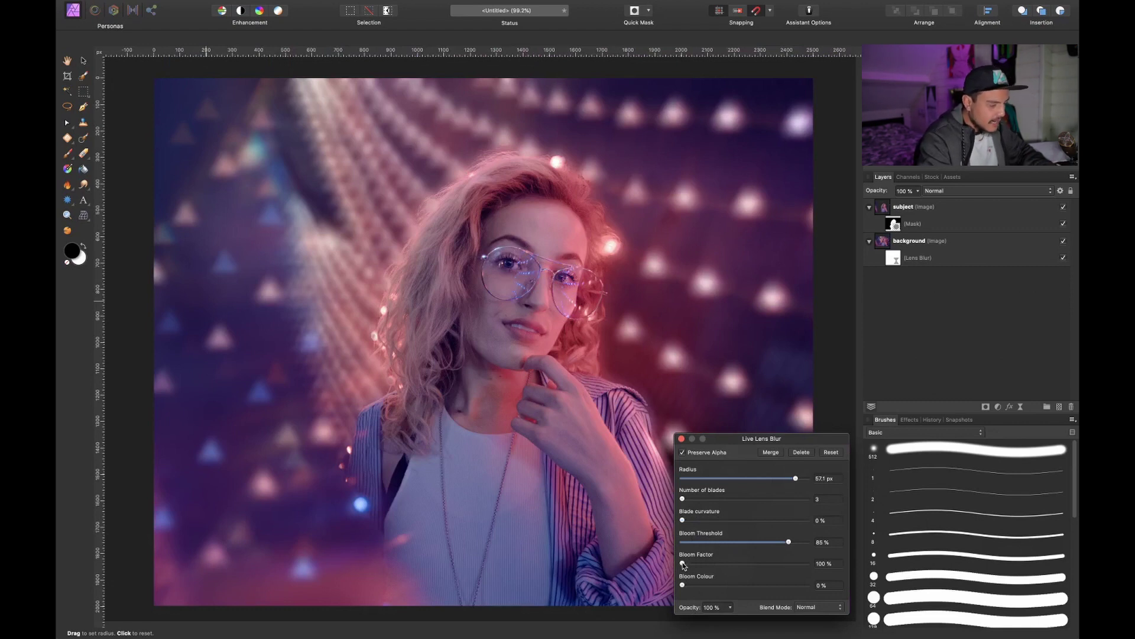
{"action": "left_click_drag", "start_coordinate": [684, 565], "coordinate": [701, 564]}
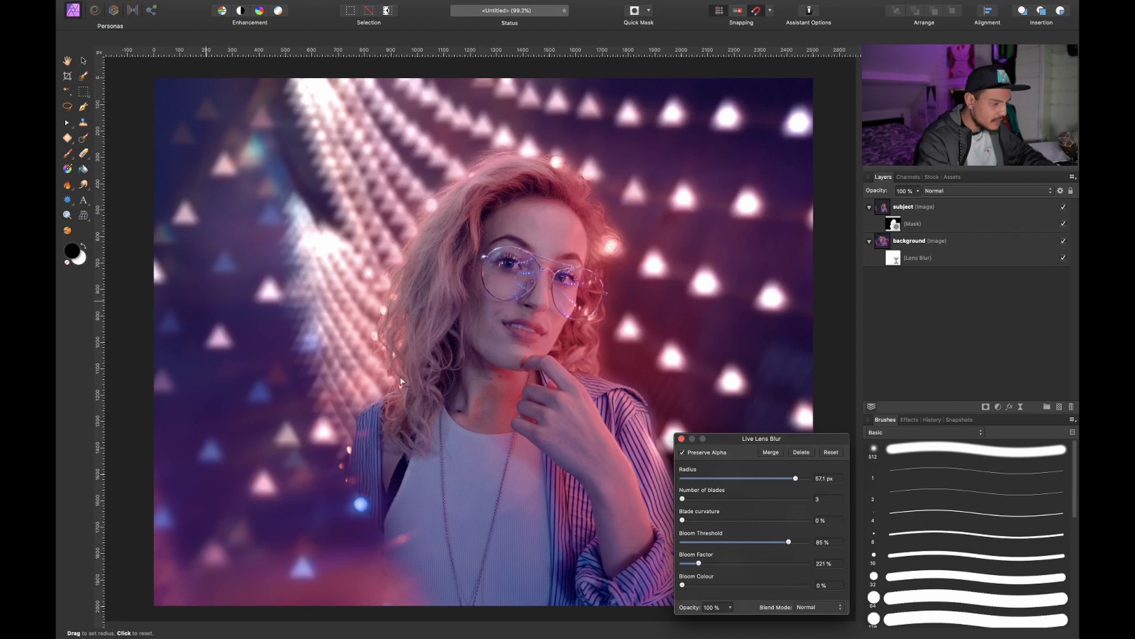
{"action": "left_click_drag", "start_coordinate": [683, 521], "coordinate": [812, 521]}
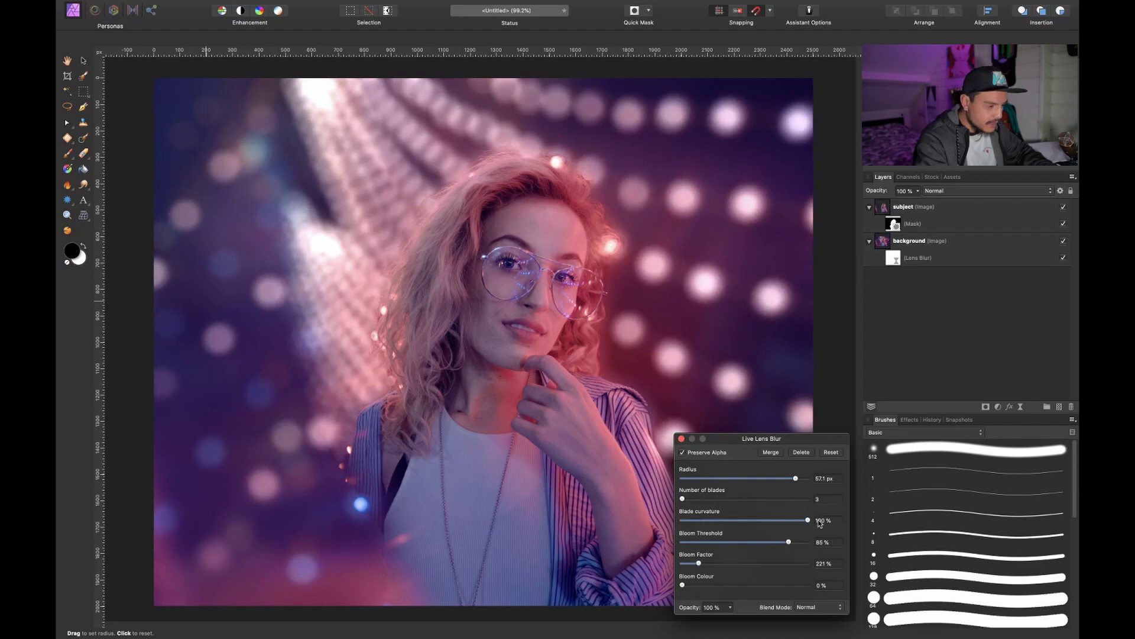
{"action": "mouse_move", "coordinate": [808, 521]}
{"action": "left_mouse_down"}
{"action": "mouse_move", "coordinate": [671, 525]}
{"action": "mouse_move", "coordinate": [735, 500]}
{"action": "mouse_move", "coordinate": [807, 498]}
{"action": "left_mouse_up"}
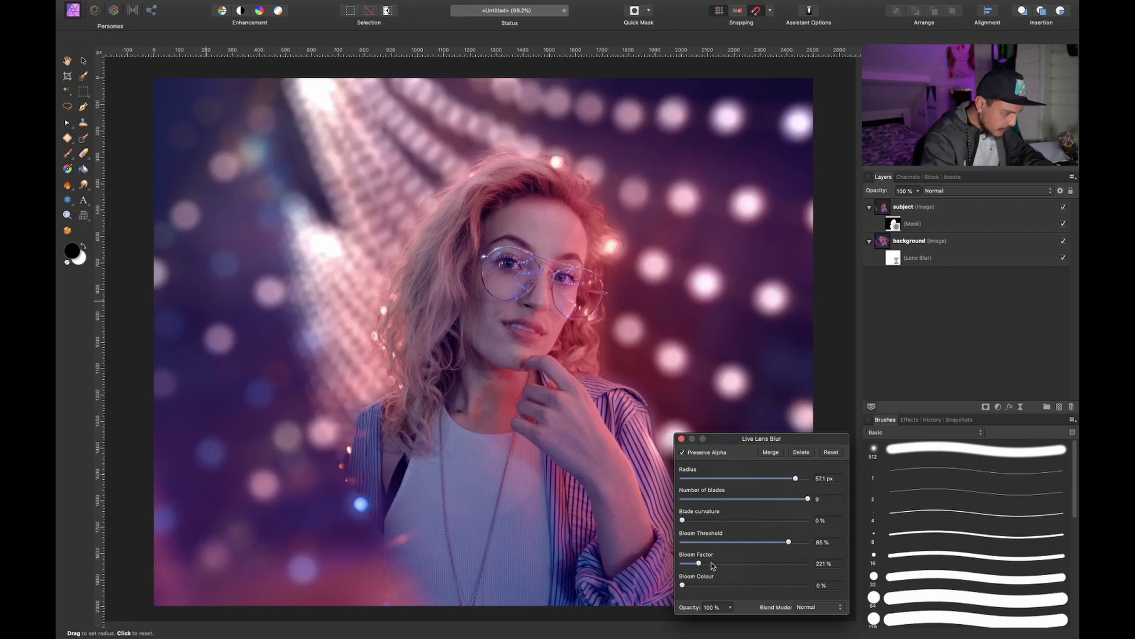
- Set the lens blur's bloom factor to 332%, bloom colour to 15%, radius to 100 px and bloom threshold to 75%
{"action": "left_click_drag", "start_coordinate": [700, 565], "coordinate": [708, 566]}
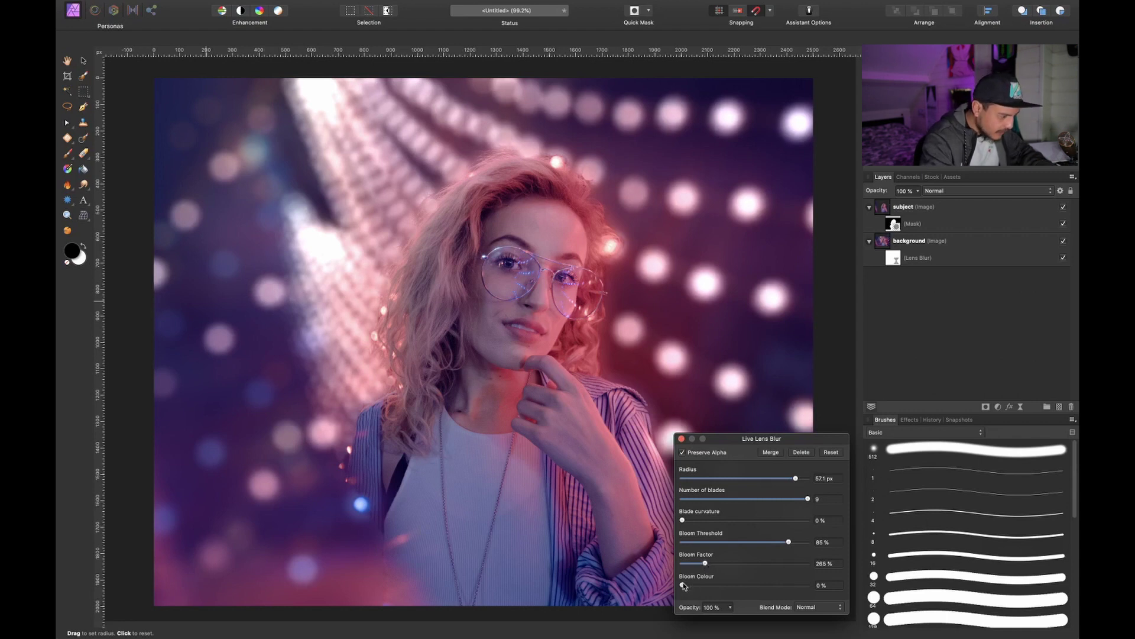
{"action": "mouse_move", "coordinate": [683, 585]}
{"action": "left_mouse_down"}
{"action": "mouse_move", "coordinate": [744, 584]}
{"action": "mouse_move", "coordinate": [703, 588]}
{"action": "left_mouse_up"}
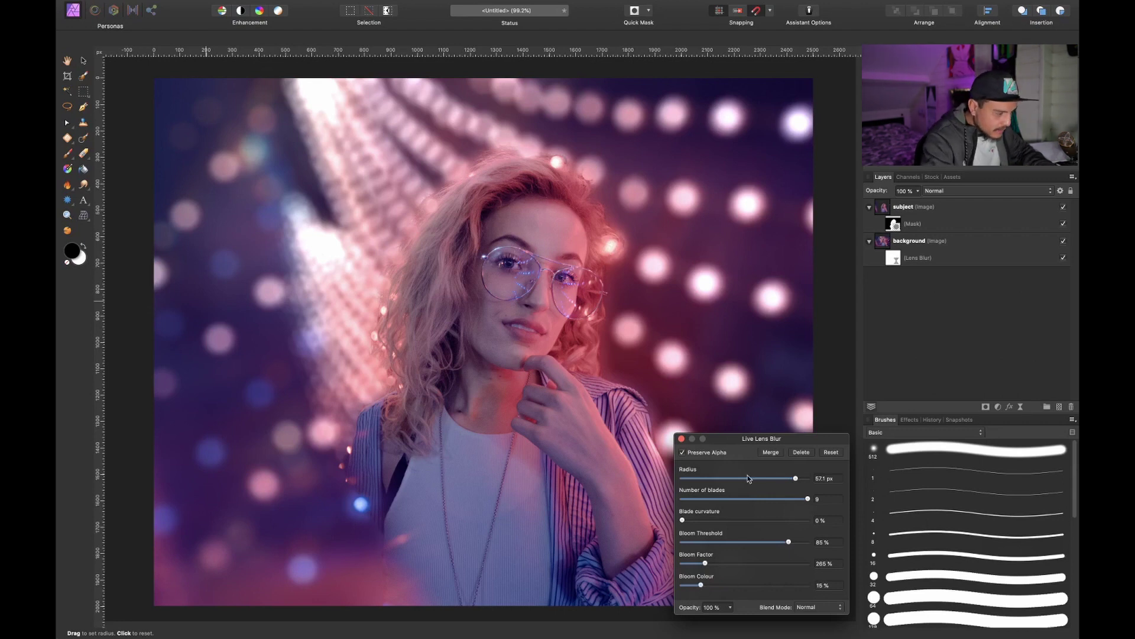
{"action": "left_click_drag", "start_coordinate": [795, 480], "coordinate": [809, 479]}
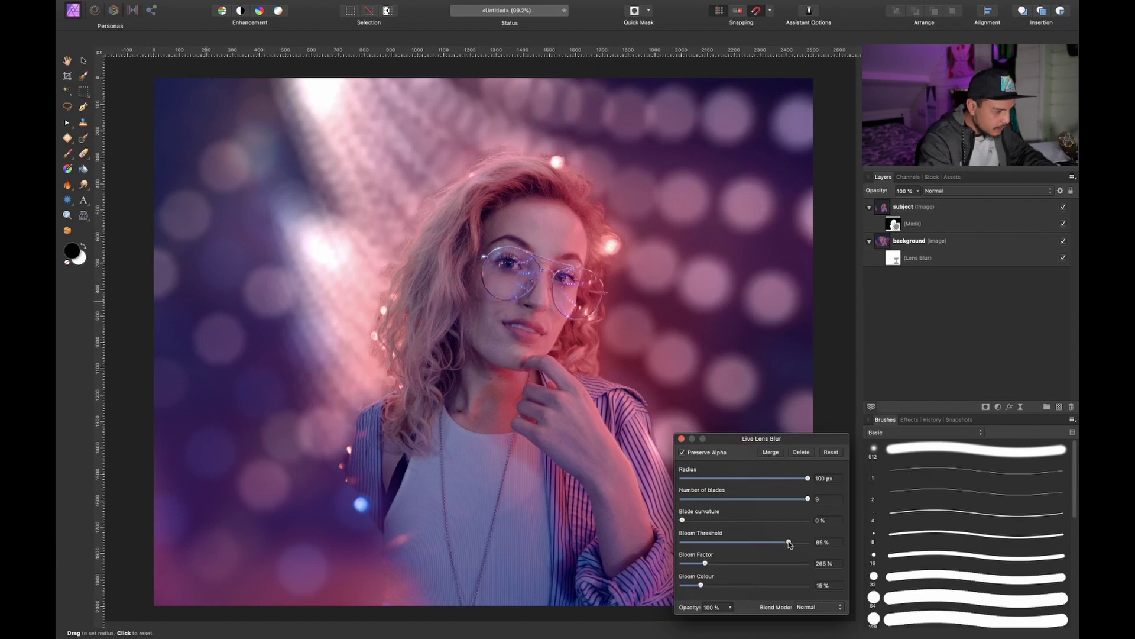
{"action": "mouse_move", "coordinate": [790, 545]}
{"action": "left_mouse_down"}
{"action": "mouse_move", "coordinate": [697, 552]}
{"action": "mouse_move", "coordinate": [775, 544]}
{"action": "left_mouse_up"}
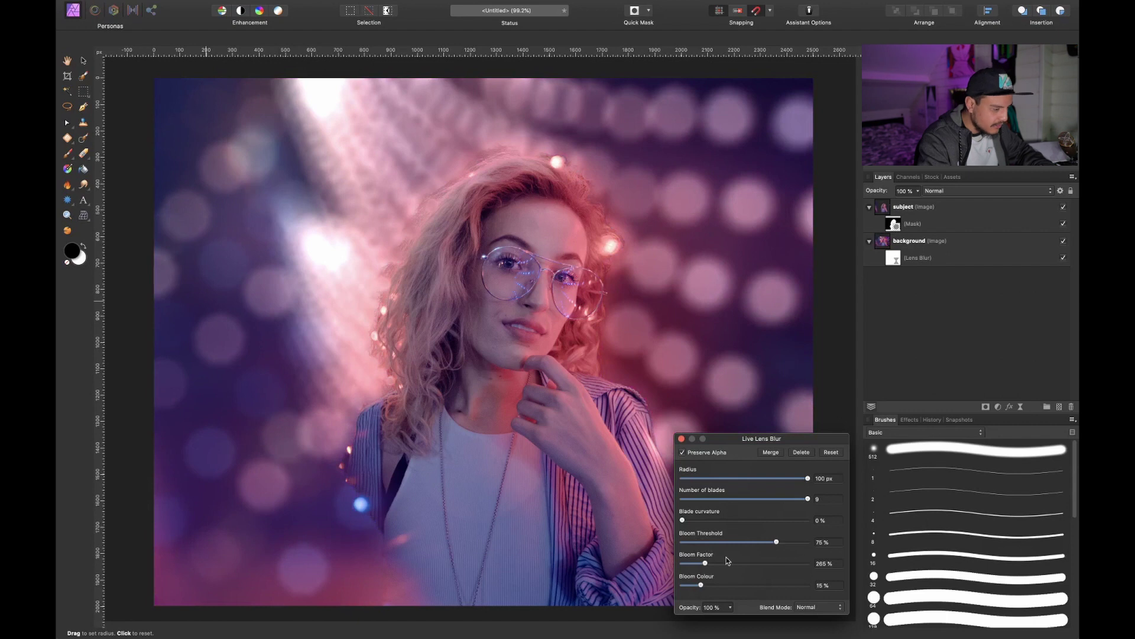
{"action": "left_click_drag", "start_coordinate": [705, 563], "coordinate": [715, 564]}
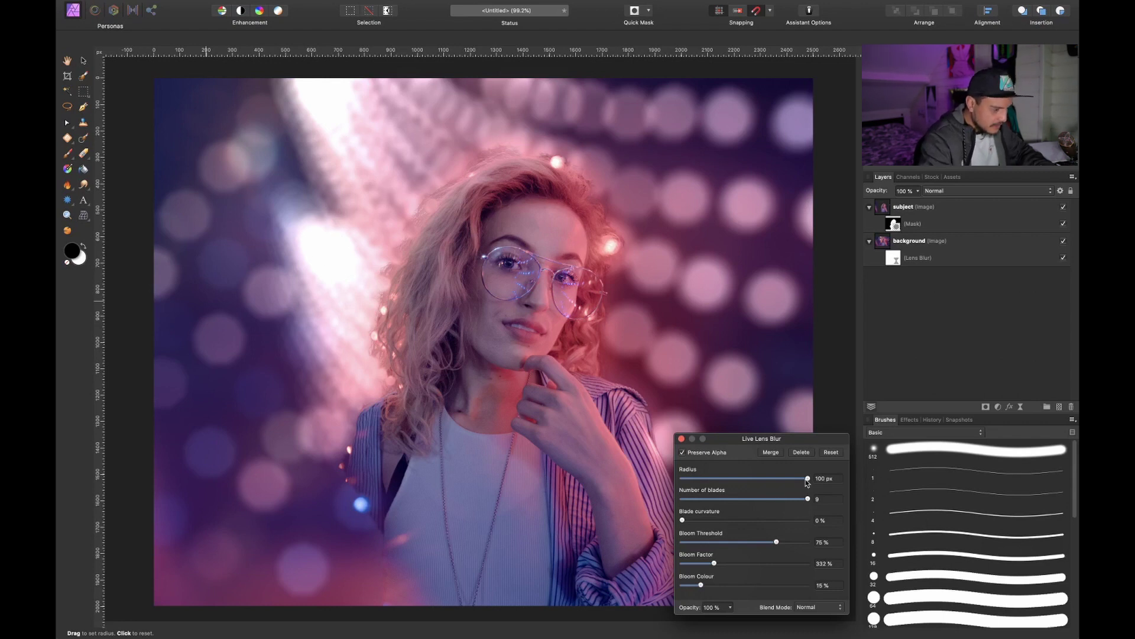
- Refine the lens blur to a 66.3 px radius, 21% bloom colour, 74% bloom threshold and 3 blades with 100% curvature
{"action": "left_click_drag", "start_coordinate": [807, 480], "coordinate": [799, 484]}
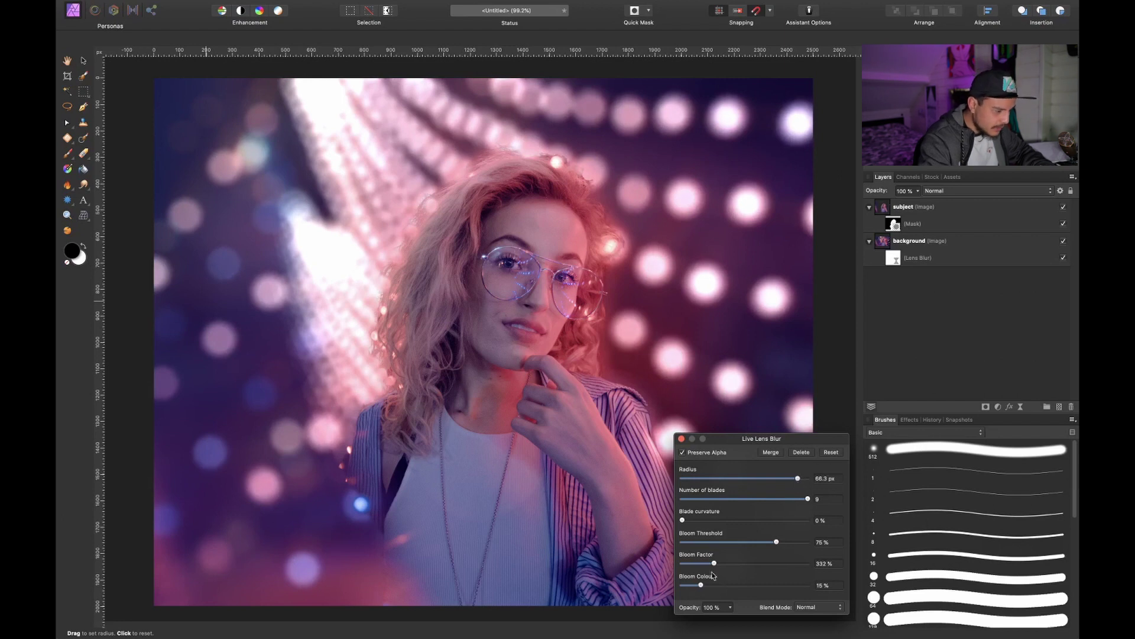
{"action": "left_click_drag", "start_coordinate": [702, 585], "coordinate": [708, 585]}
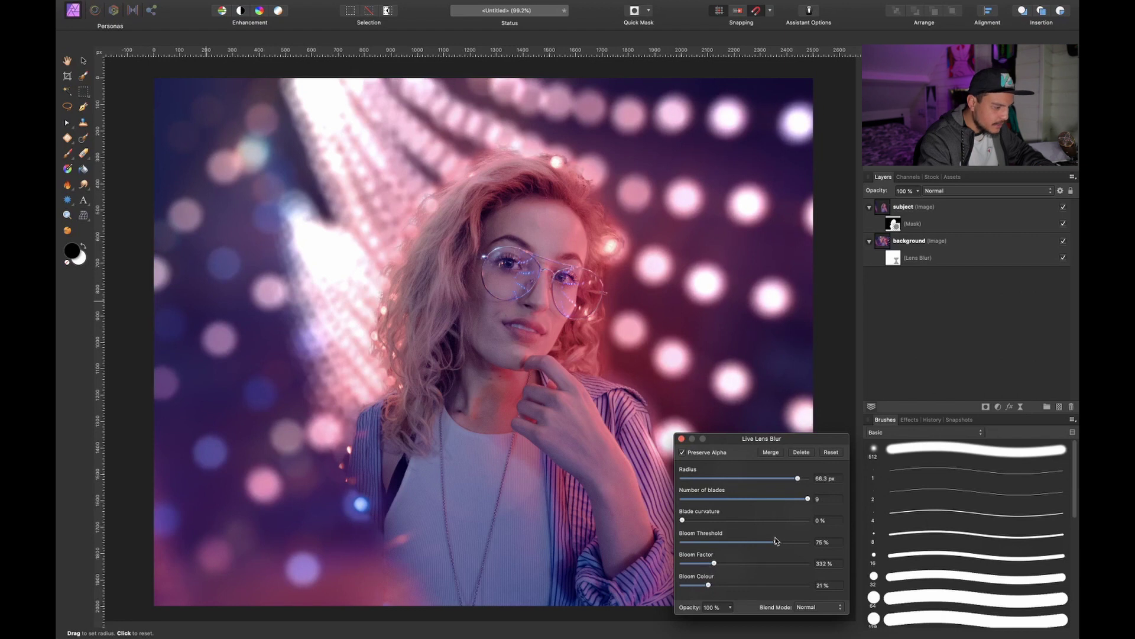
{"action": "mouse_move", "coordinate": [776, 543]}
{"action": "left_mouse_down"}
{"action": "mouse_move", "coordinate": [756, 543]}
{"action": "mouse_move", "coordinate": [776, 547]}
{"action": "left_mouse_up"}
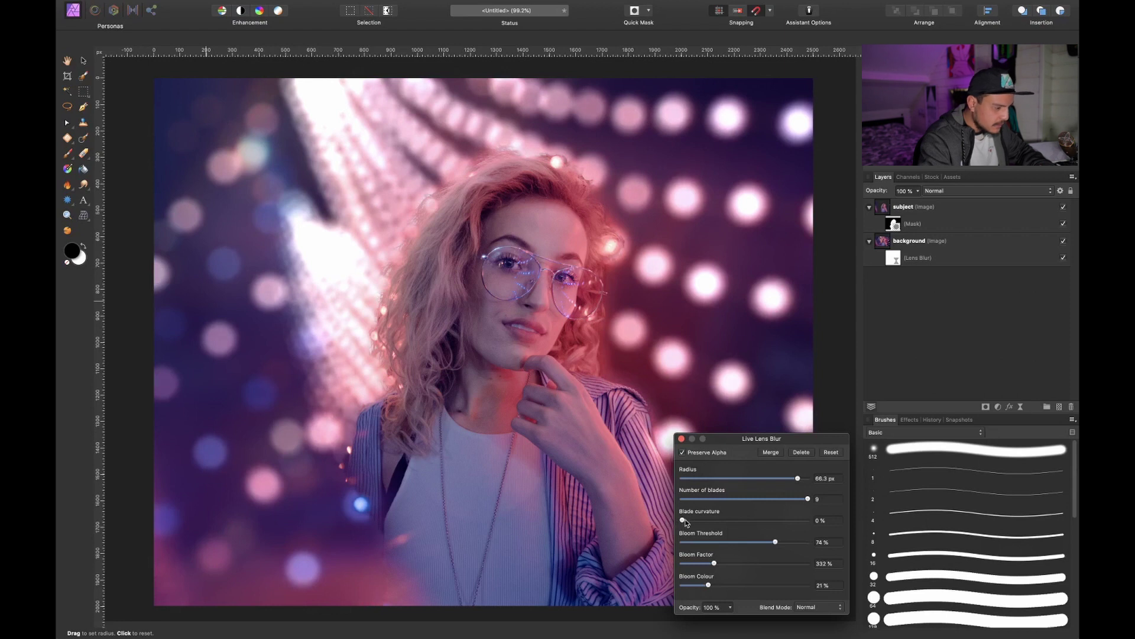
{"action": "left_click_drag", "start_coordinate": [807, 498], "coordinate": [808, 522]}
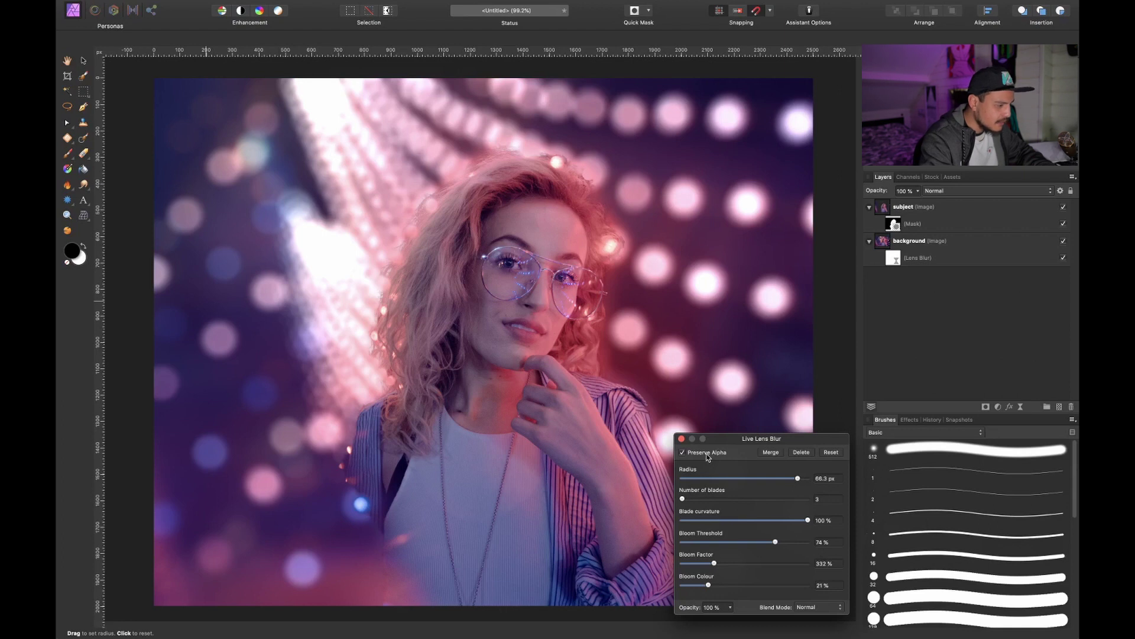
- On the subject's mask, paint black with a 172.8 px, 0% hardness brush over the leftover light along the top of the hair
{"action": "key", "text": "b"}
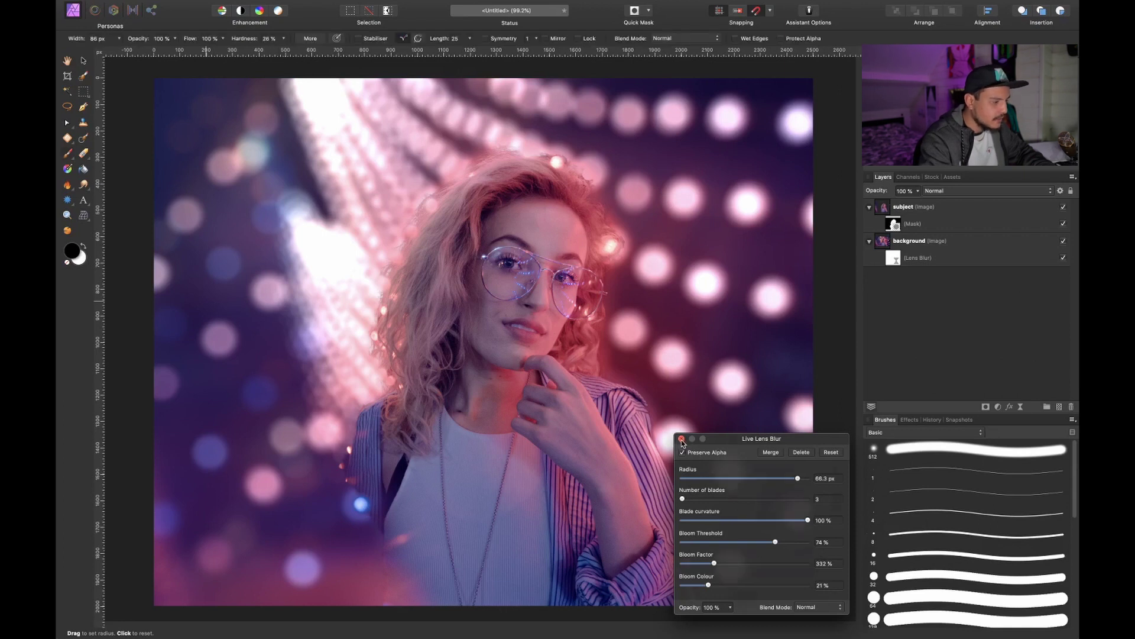
{"action": "left_click", "coordinate": [682, 439]}
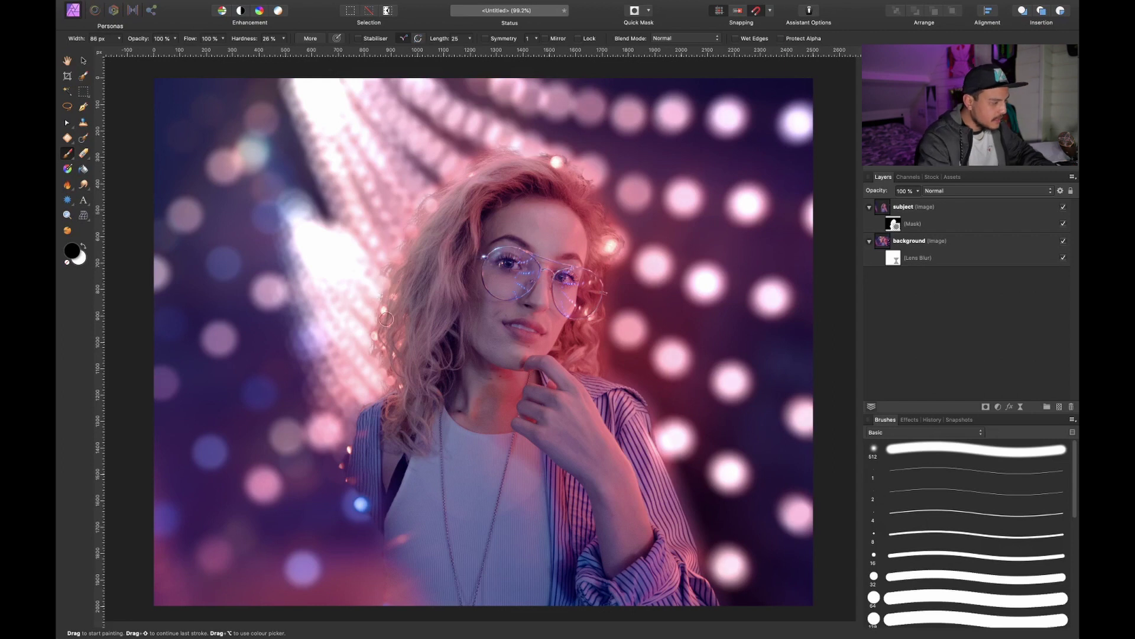
{"action": "scroll", "coordinate": [384, 284], "scroll_direction": "up", "scroll_amount": 5}
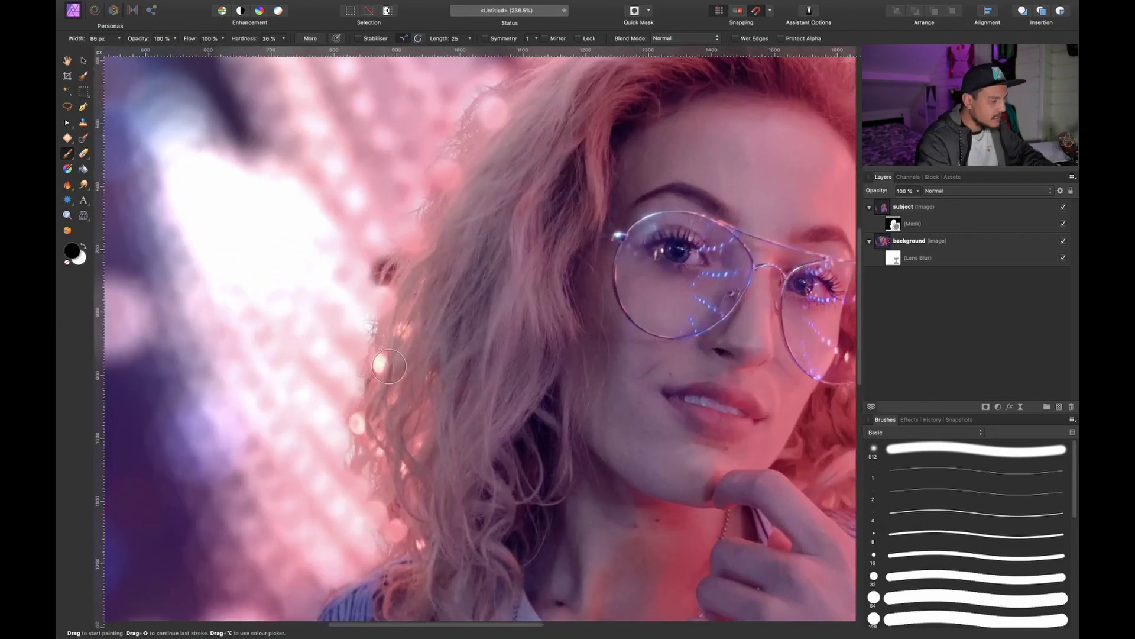
{"action": "scroll", "coordinate": [385, 349], "scroll_direction": "up", "scroll_amount": 3}
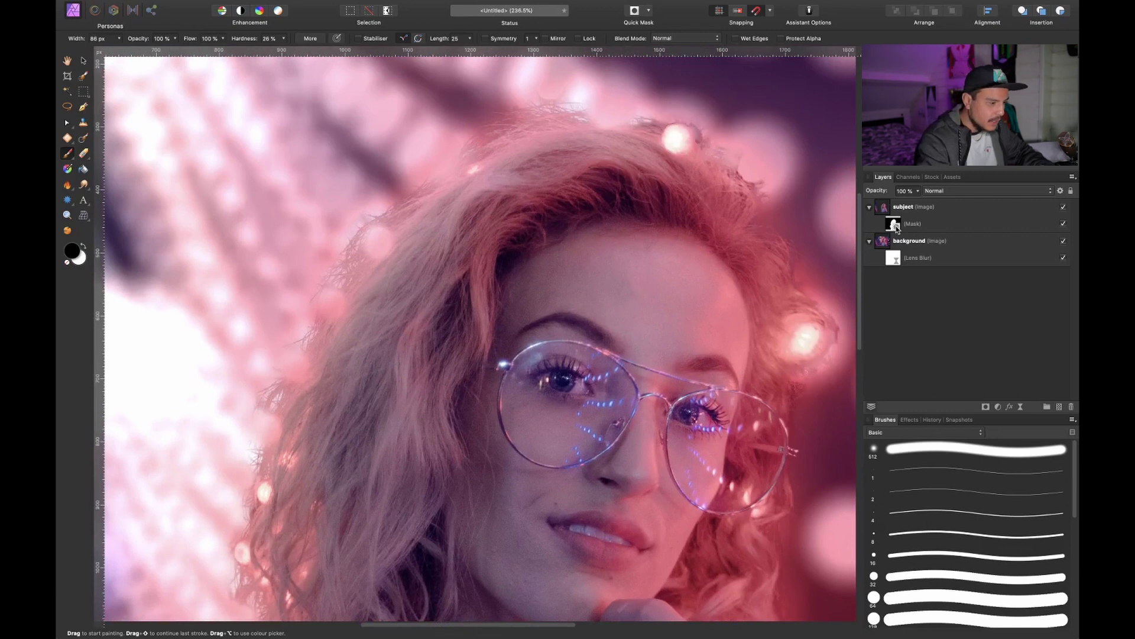
{"action": "left_click", "coordinate": [896, 227]}
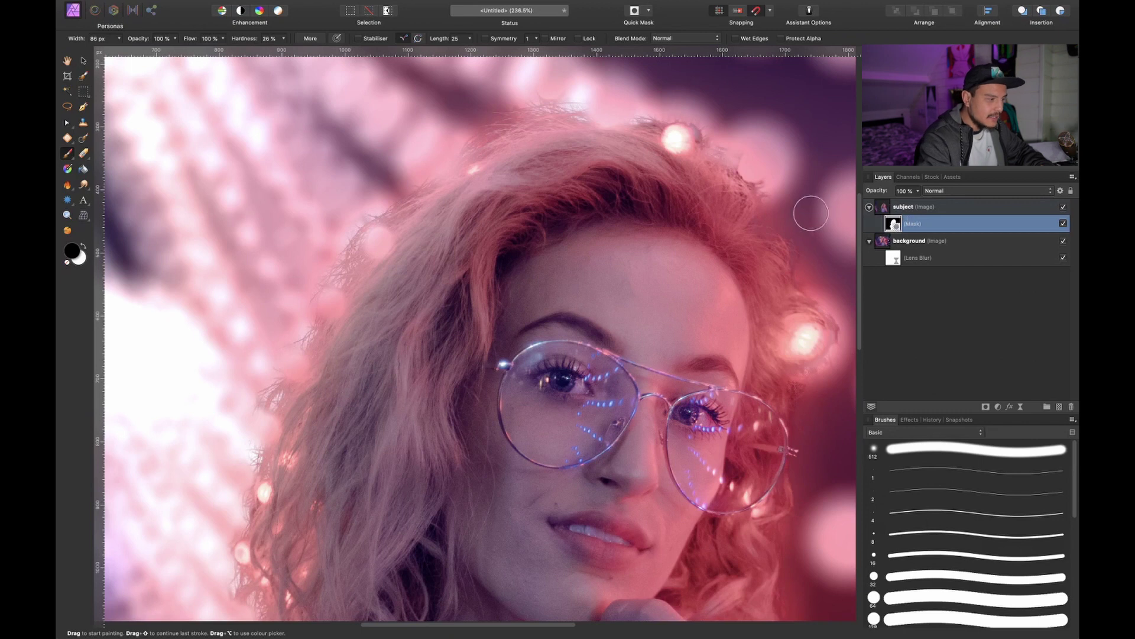
{"action": "scroll", "coordinate": [811, 203], "scroll_direction": "right", "scroll_amount": 5}
{"action": "key", "text": "bracketright"}
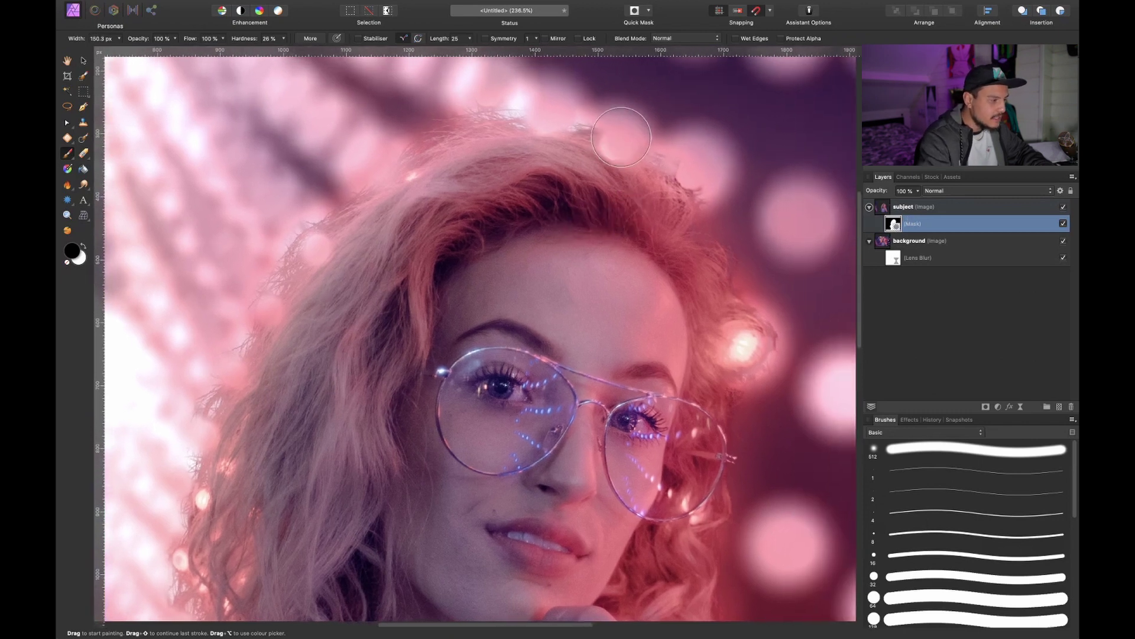
{"action": "key", "text": "bracketright"}
{"action": "scroll", "coordinate": [575, 107], "scroll_direction": "right", "scroll_amount": 4}
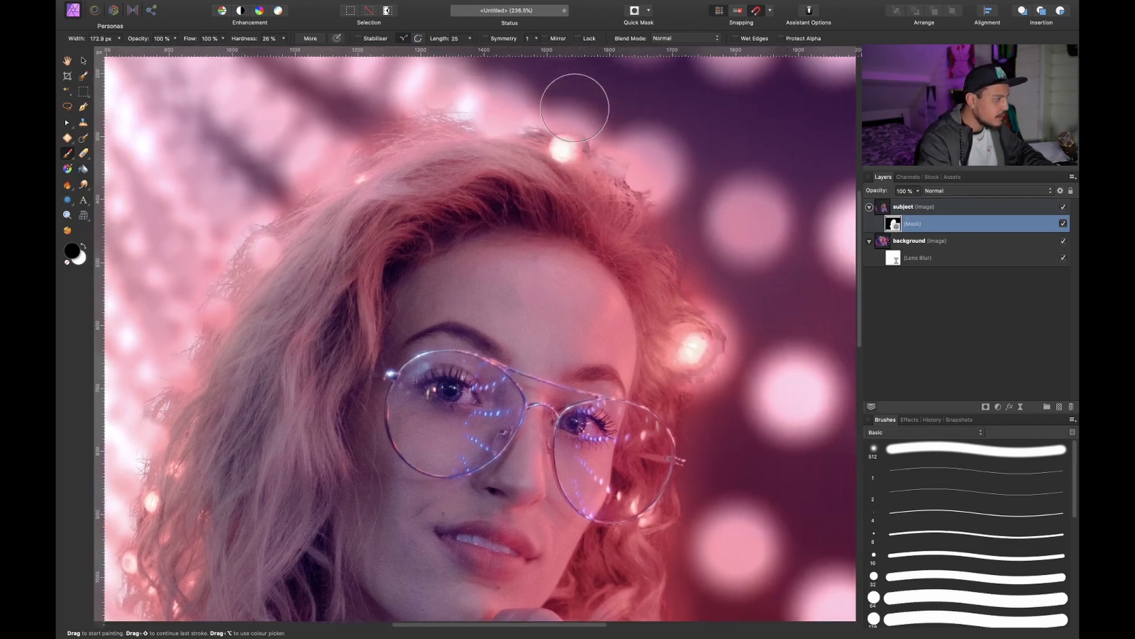
{"action": "key", "text": "shift+bracketleft"}
{"action": "key", "text": "shift+bracketleft"}
{"action": "key", "text": "shift+bracketleft"}
{"action": "mouse_move", "coordinate": [518, 128]}
{"action": "left_mouse_down"}
{"action": "mouse_move", "coordinate": [545, 130]}
{"action": "mouse_move", "coordinate": [534, 114]}
{"action": "mouse_move", "coordinate": [583, 129]}
{"action": "left_mouse_up"}
{"action": "left_click_drag", "start_coordinate": [619, 143], "coordinate": [686, 204]}
- Enlarge the brush to 262.9 px and mask out the bright light beside the hair, next to the glasses' outer rim
{"action": "scroll", "coordinate": [766, 200], "scroll_direction": "down", "scroll_amount": 3}
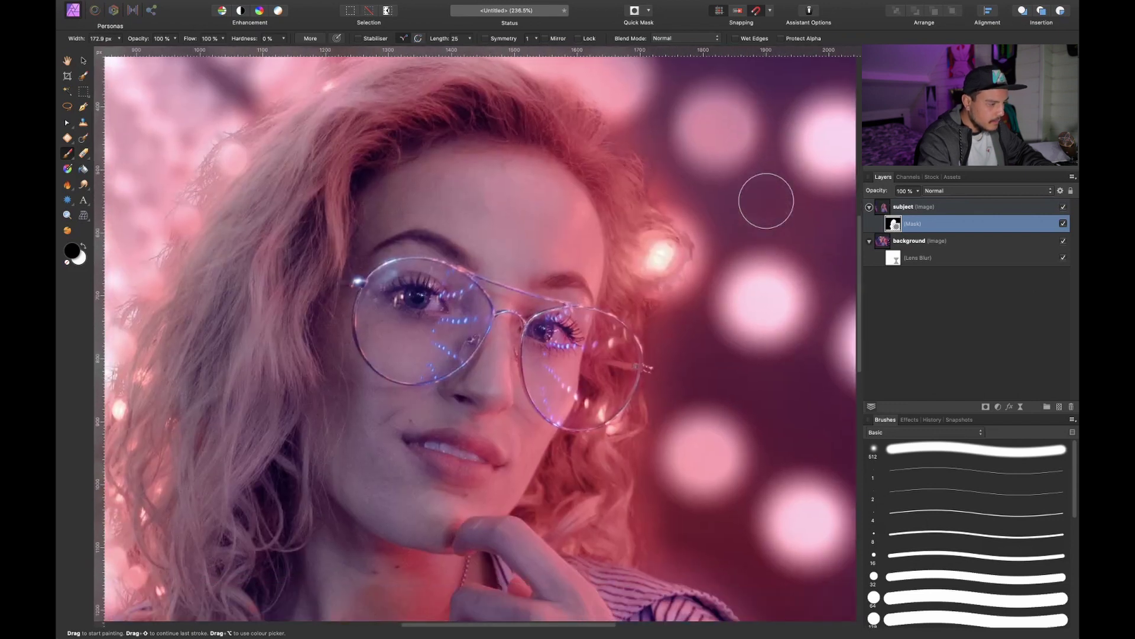
{"action": "key", "text": "bracketright"}
{"action": "key", "text": "bracketright"}
{"action": "key", "text": "bracketright"}
{"action": "mouse_move", "coordinate": [708, 201]}
{"action": "left_mouse_down"}
{"action": "mouse_move", "coordinate": [680, 255]}
{"action": "mouse_move", "coordinate": [687, 270]}
{"action": "left_mouse_up"}
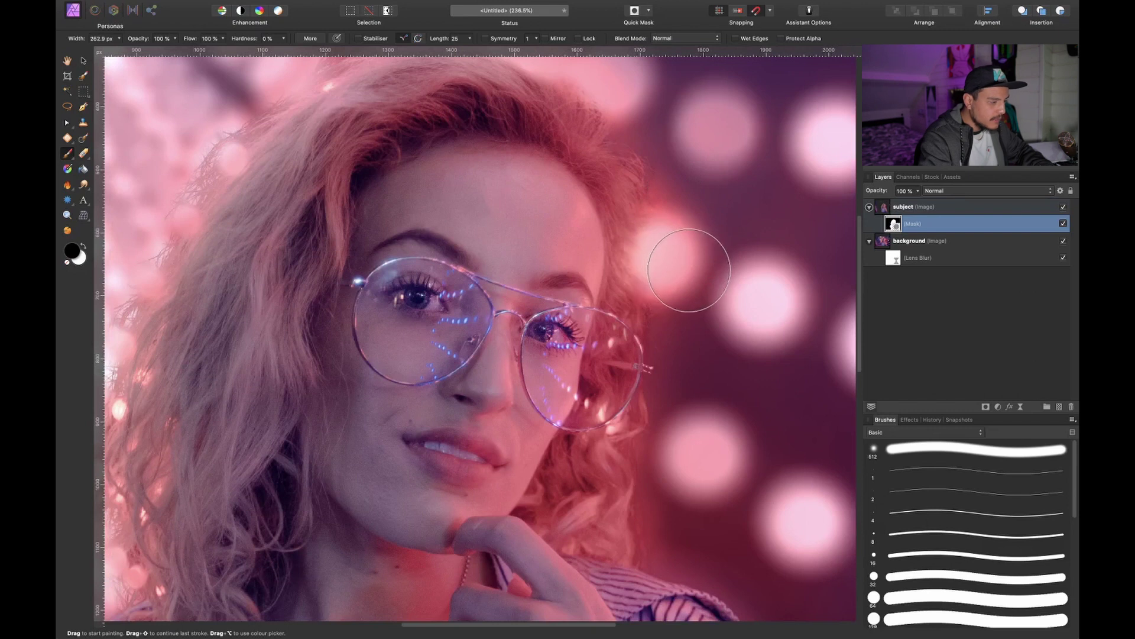
- Mask out the hard background remnants along the upper outer edge of the hair on the brighter side of the backdrop
{"action": "scroll", "coordinate": [719, 283], "scroll_direction": "down", "scroll_amount": 2}
{"action": "scroll", "coordinate": [719, 283], "scroll_direction": "down", "scroll_amount": 1}
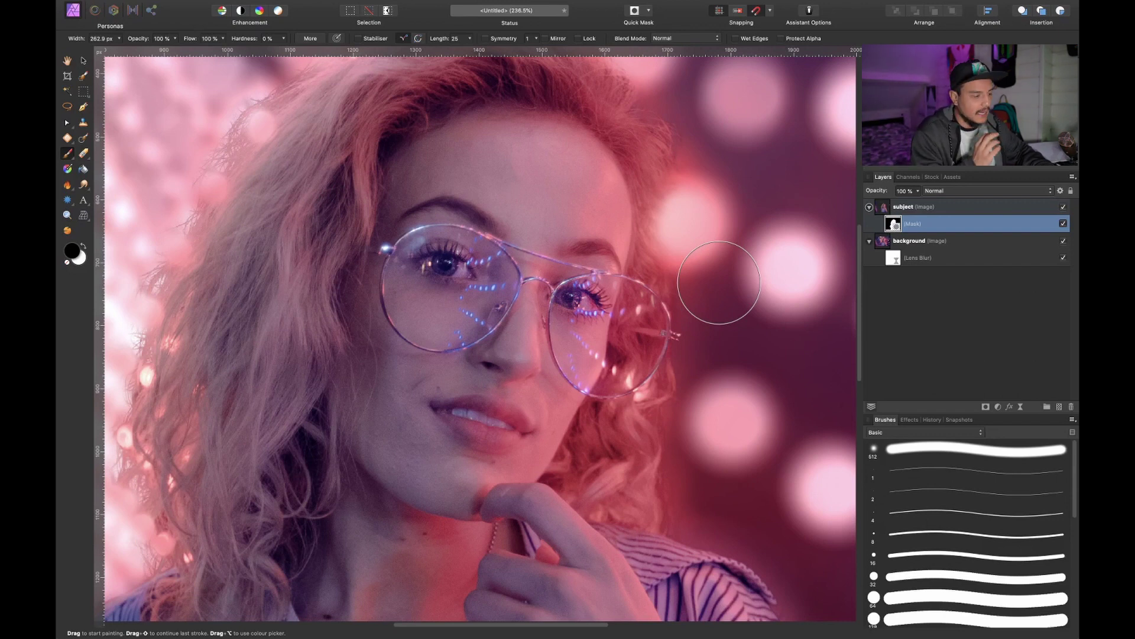
{"action": "scroll", "coordinate": [360, 219], "scroll_direction": "left", "scroll_amount": 10}
{"action": "scroll", "coordinate": [361, 218], "scroll_direction": "up", "scroll_amount": 5}
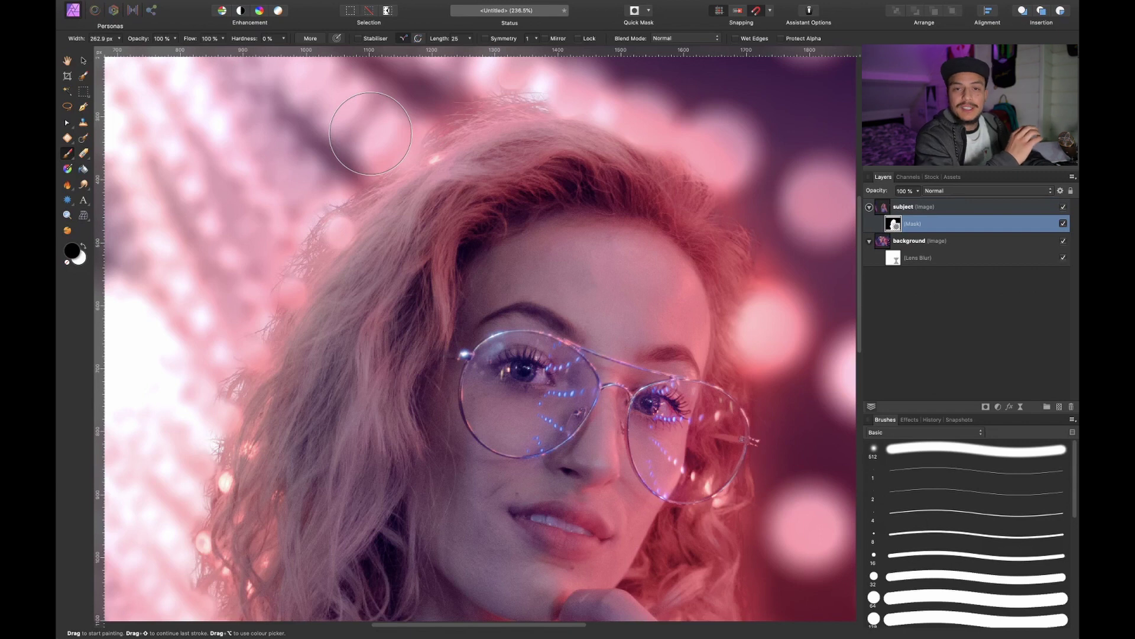
{"action": "scroll", "coordinate": [396, 88], "scroll_direction": "up", "scroll_amount": 2}
{"action": "scroll", "coordinate": [396, 89], "scroll_direction": "left", "scroll_amount": 2}
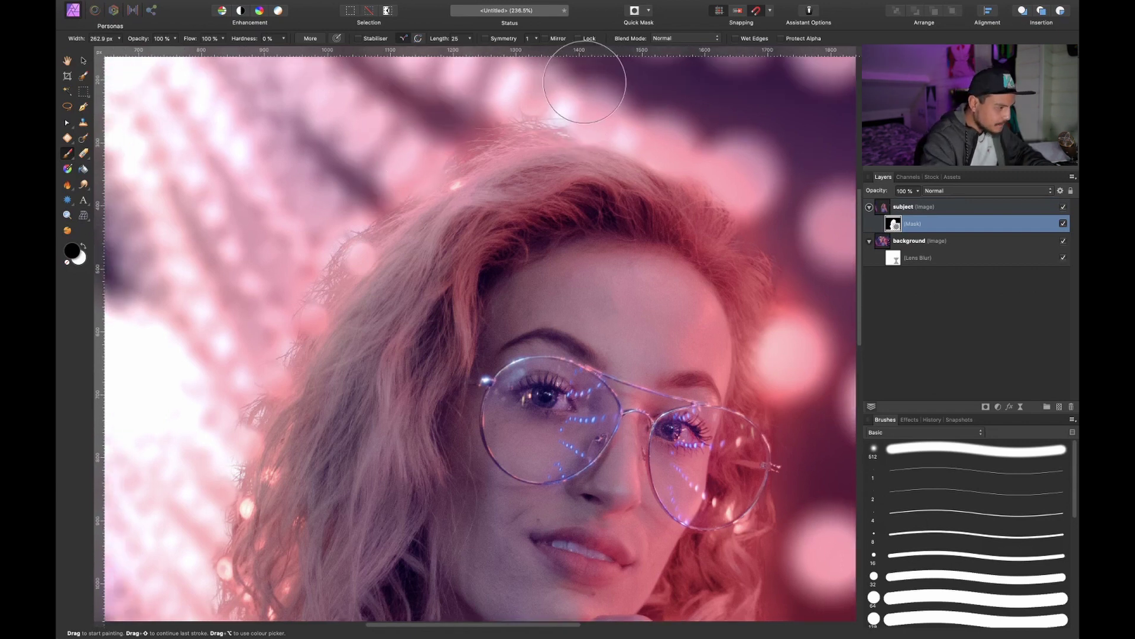
{"action": "scroll", "coordinate": [366, 112], "scroll_direction": "down", "scroll_amount": 4}
{"action": "scroll", "coordinate": [367, 113], "scroll_direction": "left", "scroll_amount": 4}
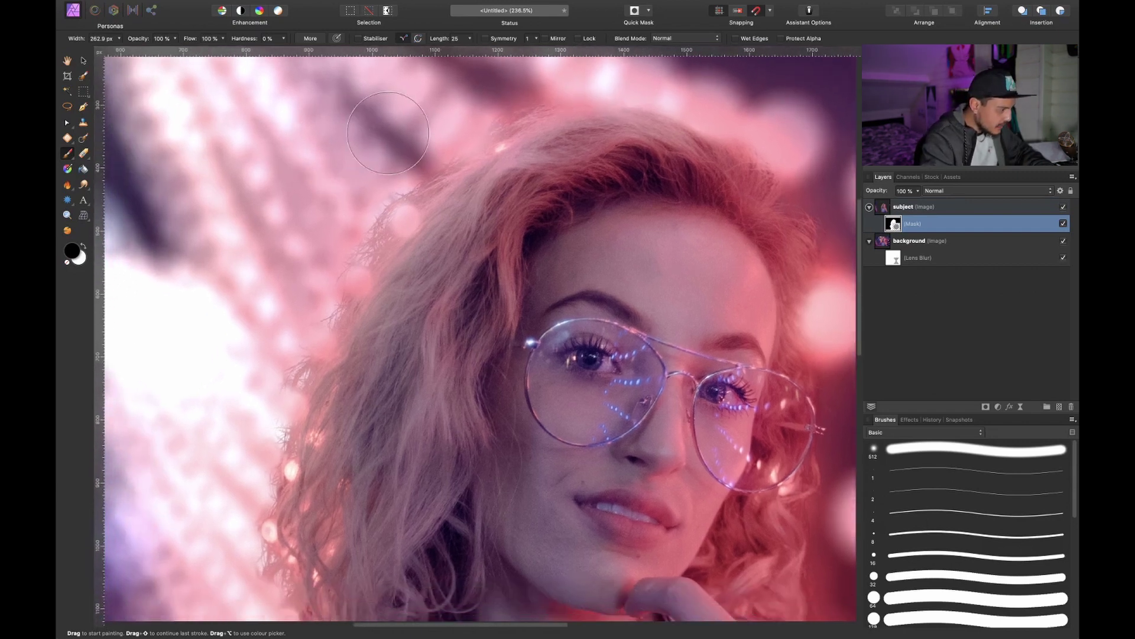
{"action": "mouse_move", "coordinate": [400, 137]}
{"action": "left_mouse_down"}
{"action": "mouse_move", "coordinate": [375, 172]}
{"action": "mouse_move", "coordinate": [330, 197]}
{"action": "mouse_move", "coordinate": [343, 183]}
{"action": "mouse_move", "coordinate": [371, 203]}
{"action": "mouse_move", "coordinate": [381, 178]}
{"action": "mouse_move", "coordinate": [343, 221]}
{"action": "mouse_move", "coordinate": [304, 233]}
{"action": "mouse_move", "coordinate": [390, 148]}
{"action": "mouse_move", "coordinate": [364, 213]}
{"action": "mouse_move", "coordinate": [349, 210]}
{"action": "mouse_move", "coordinate": [351, 194]}
{"action": "mouse_move", "coordinate": [363, 183]}
{"action": "mouse_move", "coordinate": [317, 286]}
{"action": "left_mouse_up"}
- Mask out the leftover sharp lights down the outer edge of the curls with the 262.9 px brush
{"action": "scroll", "coordinate": [308, 231], "scroll_direction": "down", "scroll_amount": 3}
{"action": "scroll", "coordinate": [308, 231], "scroll_direction": "left", "scroll_amount": 2}
{"action": "scroll", "coordinate": [351, 193], "scroll_direction": "down", "scroll_amount": 2}
{"action": "scroll", "coordinate": [351, 193], "scroll_direction": "left", "scroll_amount": 1}
{"action": "scroll", "coordinate": [317, 286], "scroll_direction": "down", "scroll_amount": 2}
{"action": "scroll", "coordinate": [317, 286], "scroll_direction": "left", "scroll_amount": 1}
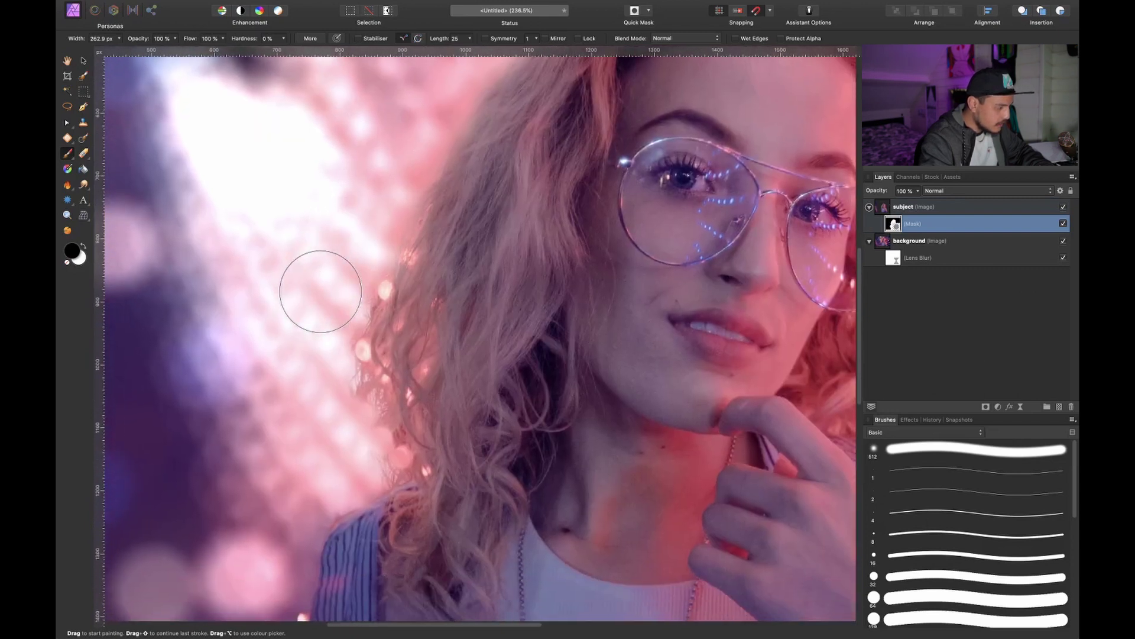
{"action": "mouse_move", "coordinate": [346, 246]}
{"action": "left_mouse_down"}
{"action": "mouse_move", "coordinate": [307, 378]}
{"action": "mouse_move", "coordinate": [318, 371]}
{"action": "mouse_move", "coordinate": [327, 456]}
{"action": "mouse_move", "coordinate": [361, 392]}
{"action": "mouse_move", "coordinate": [360, 330]}
{"action": "mouse_move", "coordinate": [379, 420]}
{"action": "left_mouse_up"}
- Reduce the brush to 60.8 px and clean the remaining lights from the mask between the lower curls and the shoulder
{"action": "scroll", "coordinate": [325, 438], "scroll_direction": "down", "scroll_amount": 2}
{"action": "scroll", "coordinate": [325, 438], "scroll_direction": "left", "scroll_amount": 1}
{"action": "key", "text": "bracketleft"}
{"action": "key", "text": "bracketleft"}
{"action": "key", "text": "bracketleft"}
{"action": "scroll", "coordinate": [355, 418], "scroll_direction": "down", "scroll_amount": 3}
{"action": "scroll", "coordinate": [355, 418], "scroll_direction": "left", "scroll_amount": 1}
{"action": "key", "text": "bracketleft"}
{"action": "key", "text": "bracketleft"}
{"action": "key", "text": "bracketleft"}
{"action": "key", "text": "bracketleft"}
{"action": "key", "text": "bracketleft"}
{"action": "key", "text": "bracketleft"}
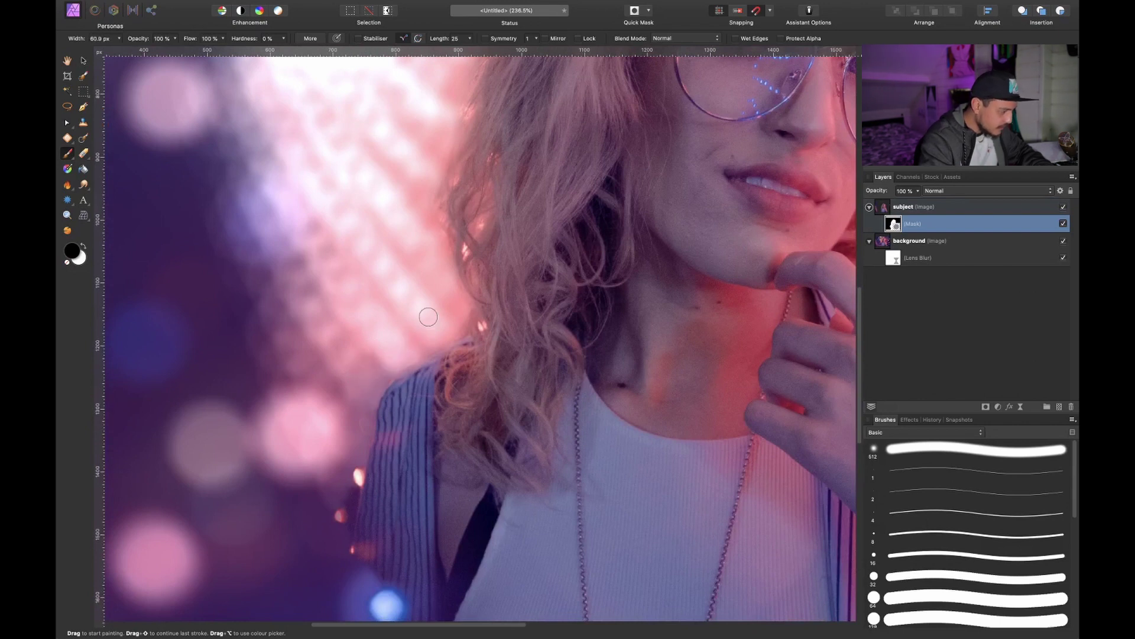
- Enlarge the brush and mask out the small orange lights along the outer edge of the striped sleeve
{"action": "scroll", "coordinate": [428, 317], "scroll_direction": "down", "scroll_amount": 3}
{"action": "scroll", "coordinate": [428, 317], "scroll_direction": "left", "scroll_amount": 2}
{"action": "scroll", "coordinate": [428, 317], "scroll_direction": "down", "scroll_amount": 3}
{"action": "scroll", "coordinate": [428, 317], "scroll_direction": "left", "scroll_amount": 2}
{"action": "key", "text": "bracketright"}
{"action": "key", "text": "bracketright"}
{"action": "key", "text": "bracketright"}
{"action": "key", "text": "bracketright"}
{"action": "key", "text": "bracketright"}
{"action": "key", "text": "bracketright"}
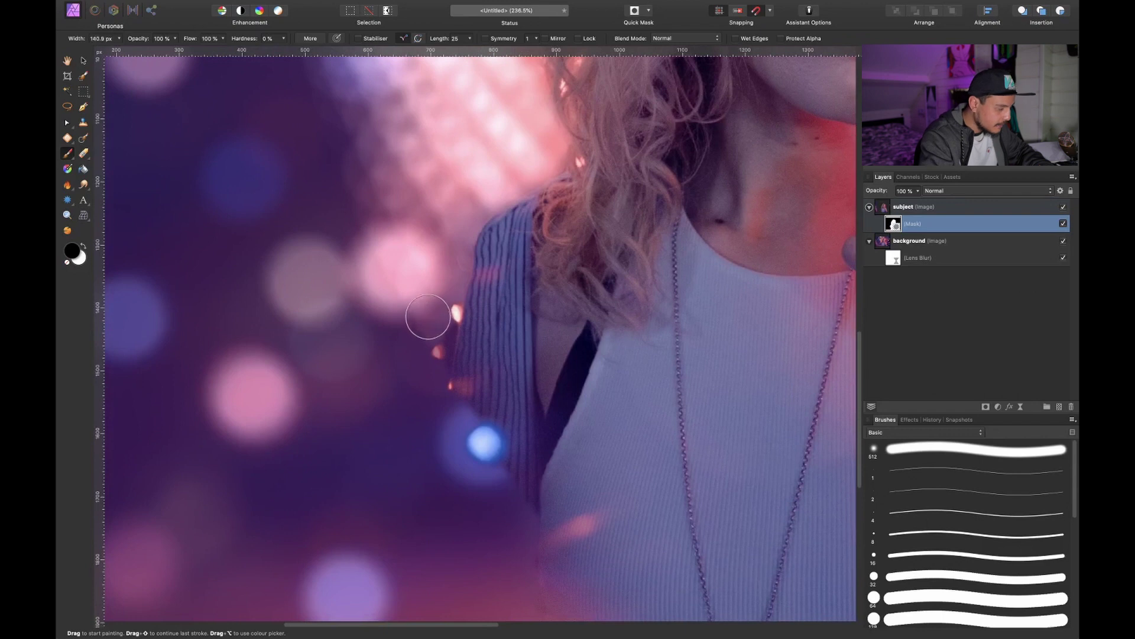
{"action": "mouse_move", "coordinate": [428, 292]}
{"action": "left_mouse_down"}
{"action": "mouse_move", "coordinate": [438, 299]}
{"action": "mouse_move", "coordinate": [417, 372]}
{"action": "left_mouse_up"}
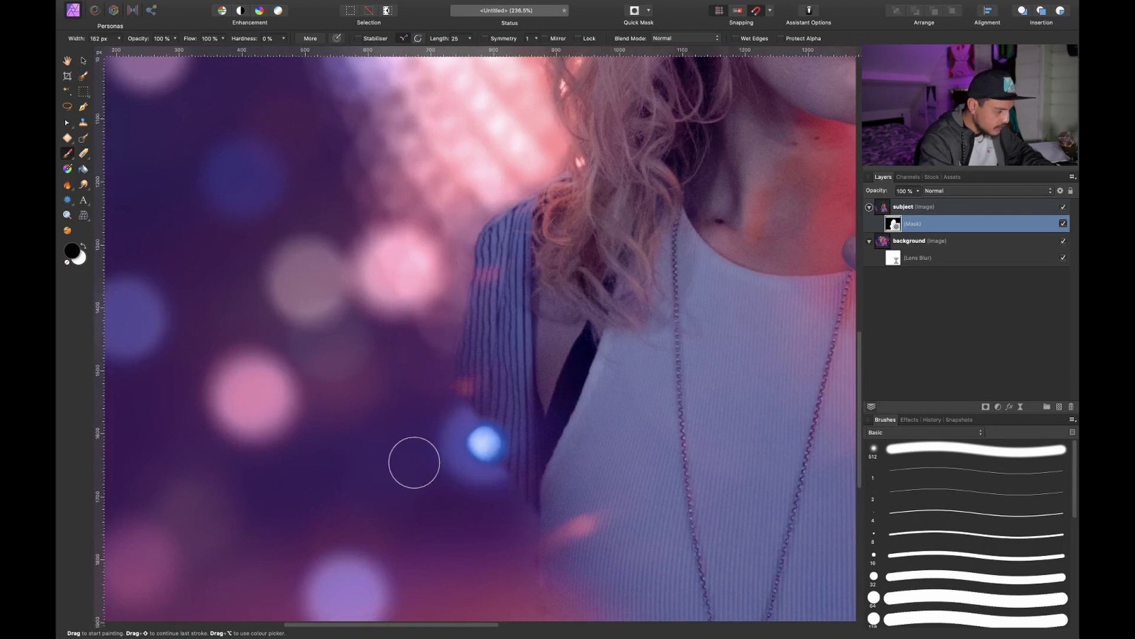
- Enlarge the brush to 214.2 px and mask out the sharp blue light at the lower edge of the sleeve
{"action": "key", "text": "bracketright"}
{"action": "key", "text": "bracketright"}
{"action": "mouse_move", "coordinate": [432, 453]}
{"action": "left_mouse_down"}
{"action": "mouse_move", "coordinate": [464, 461]}
{"action": "mouse_move", "coordinate": [463, 488]}
{"action": "mouse_move", "coordinate": [443, 446]}
{"action": "mouse_move", "coordinate": [451, 438]}
{"action": "mouse_move", "coordinate": [414, 468]}
{"action": "left_mouse_up"}
{"action": "key", "text": "super+0"}
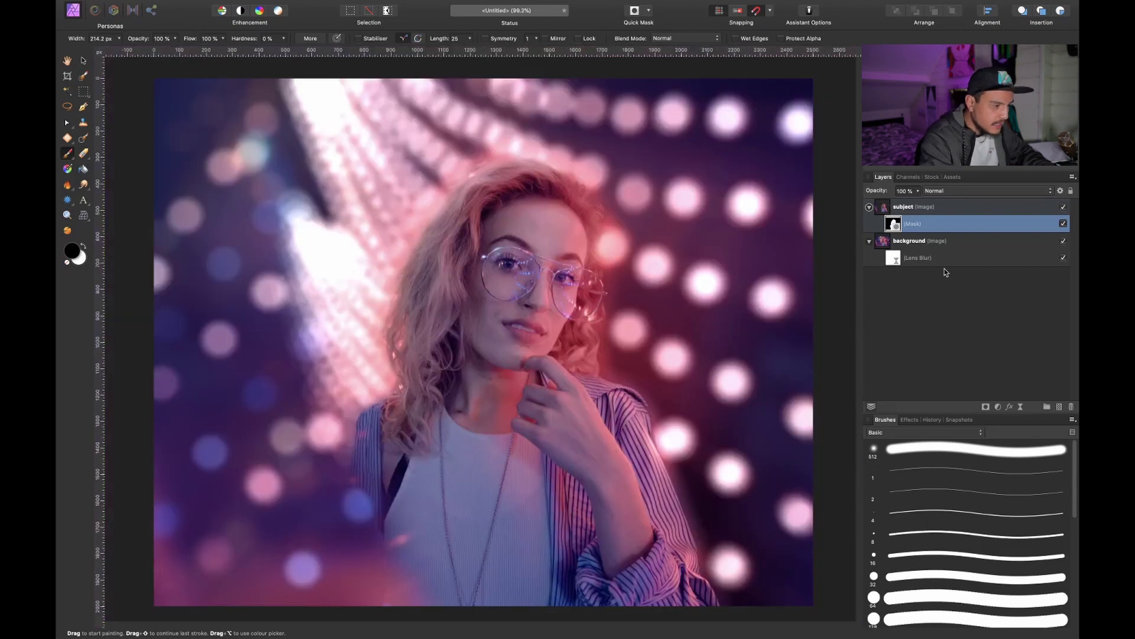
- Compare the image before and after the mask painting through the history, and examine the blurred background up close
{"action": "left_click", "coordinate": [932, 420]}
{"action": "left_click", "coordinate": [914, 506]}
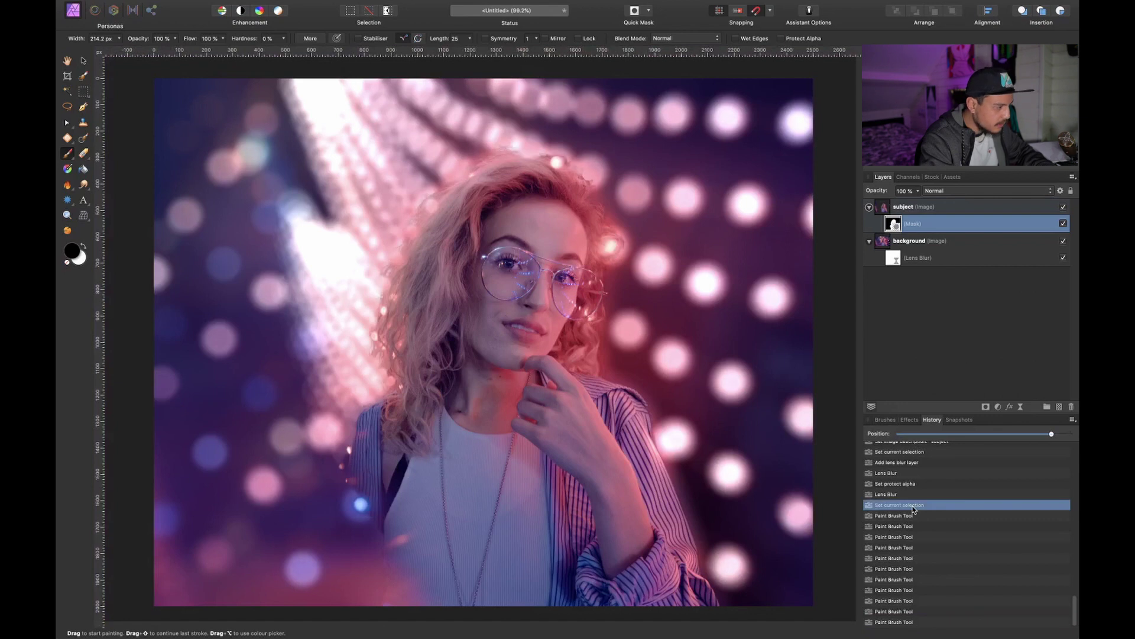
{"action": "left_click", "coordinate": [902, 625]}
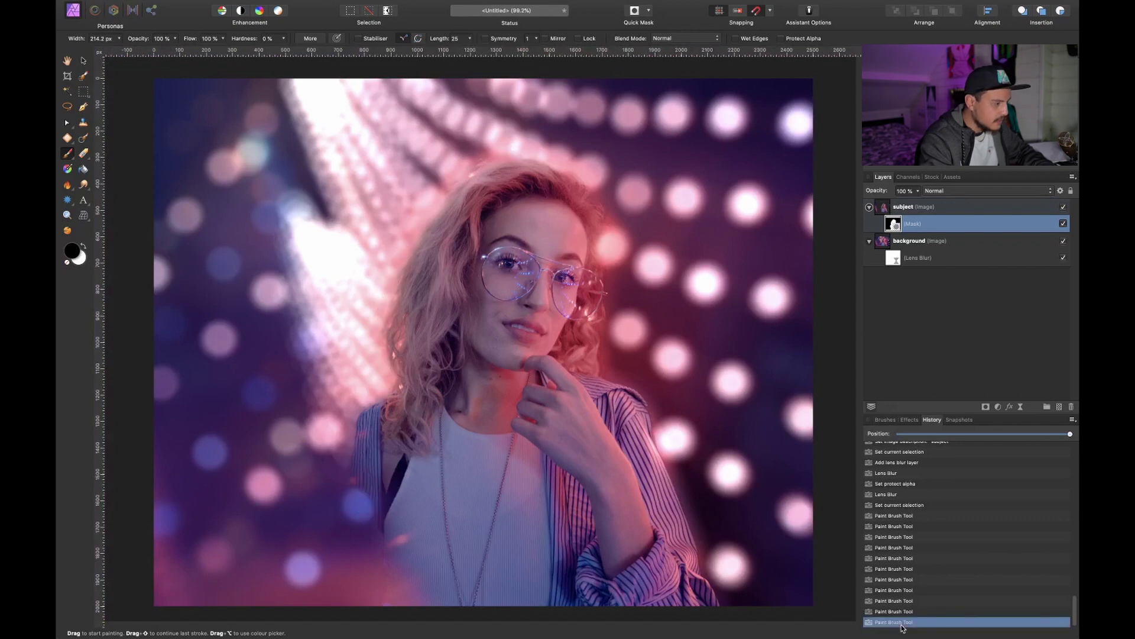
{"action": "left_click", "coordinate": [886, 420]}
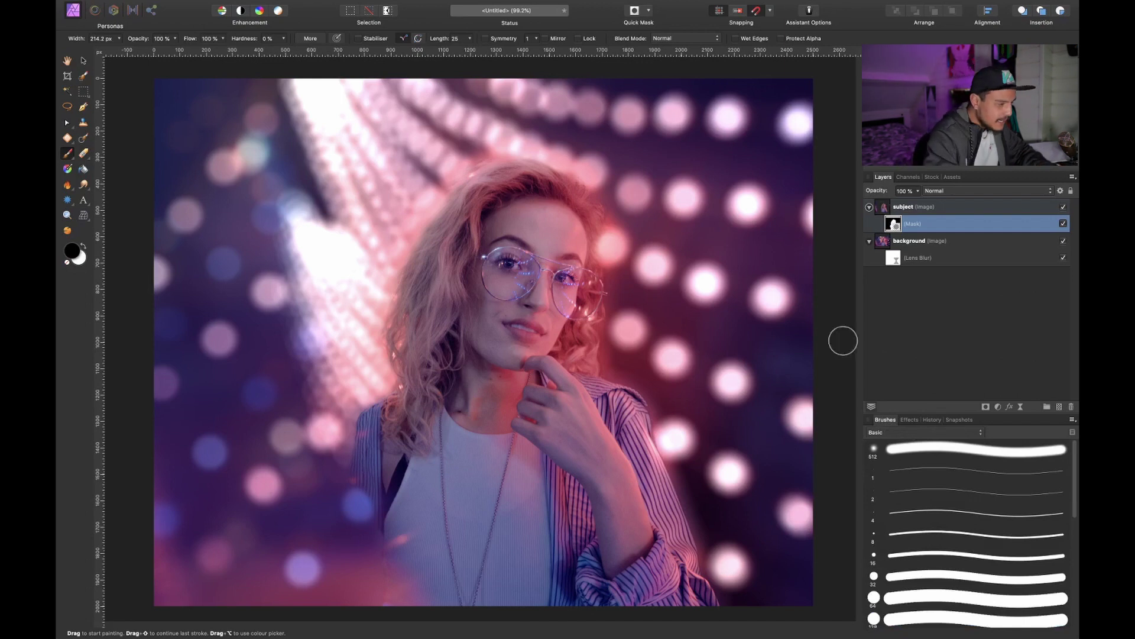
{"action": "scroll", "coordinate": [171, 366], "scroll_direction": "up", "scroll_amount": 5}
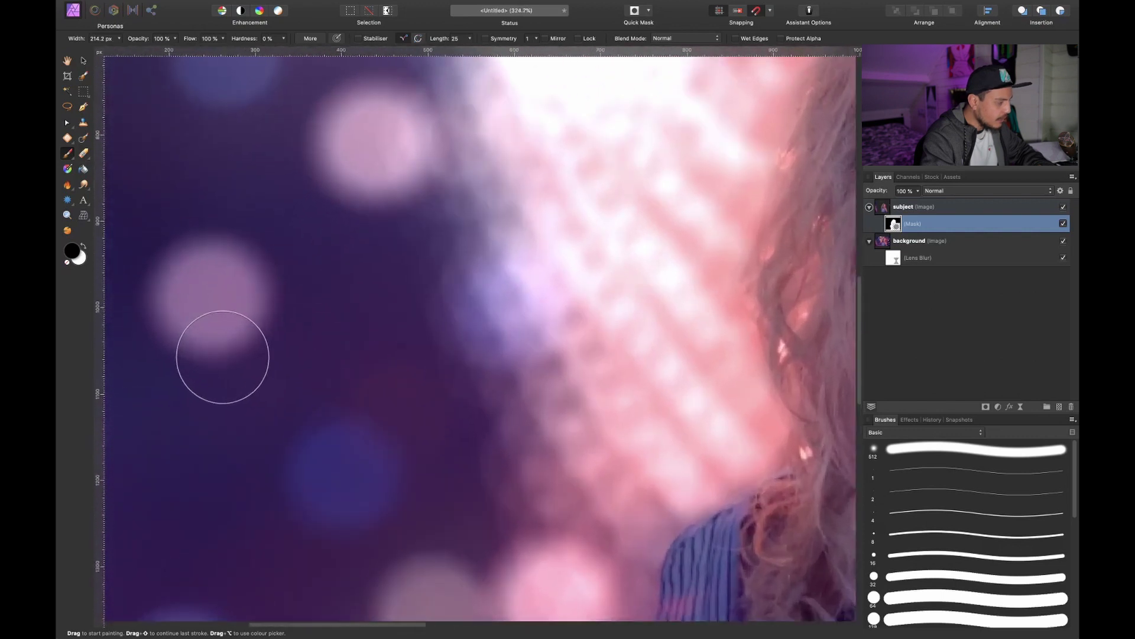
{"action": "key", "text": "ctrl+0"}
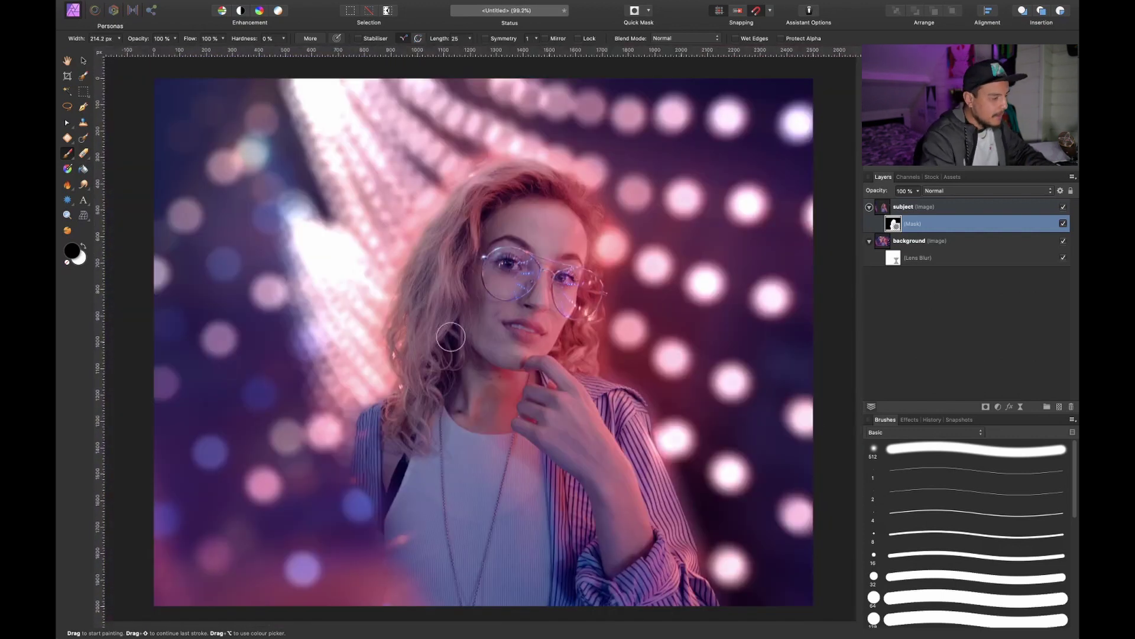
- Add a live Unsharp Mask filter above the background layer and set its radius to 100 px
{"action": "left_click", "coordinate": [898, 260]}
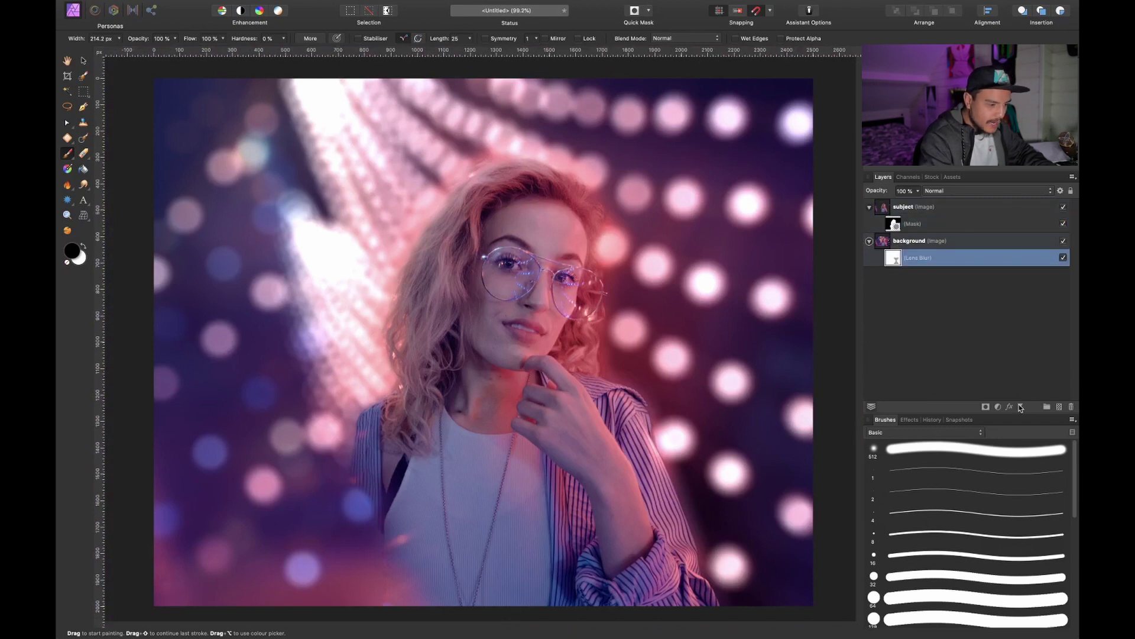
{"action": "left_click", "coordinate": [1020, 406]}
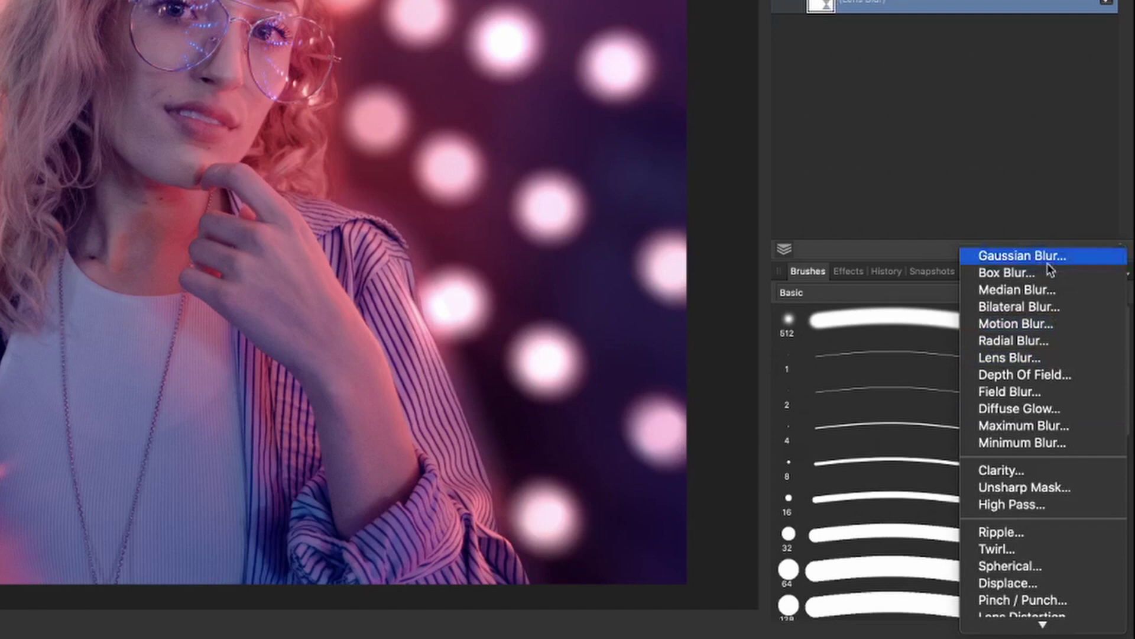
{"action": "left_click", "coordinate": [1027, 490]}
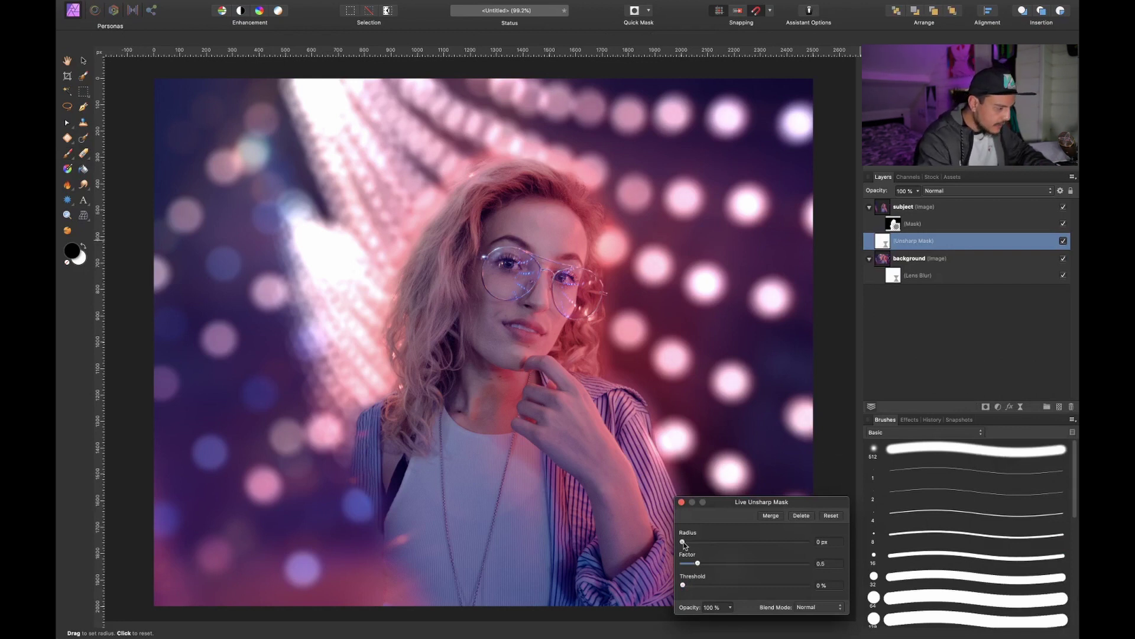
{"action": "left_click_drag", "start_coordinate": [684, 542], "coordinate": [807, 543]}
{"action": "scroll", "coordinate": [682, 247], "scroll_direction": "up", "scroll_amount": 10}
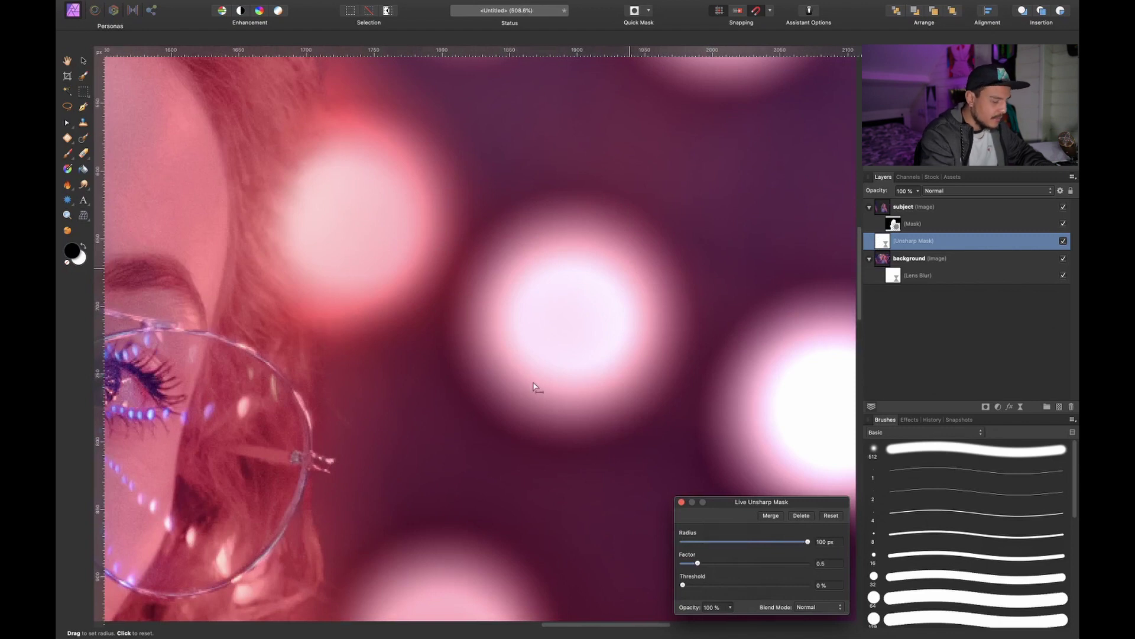
{"action": "key", "text": "super+0"}
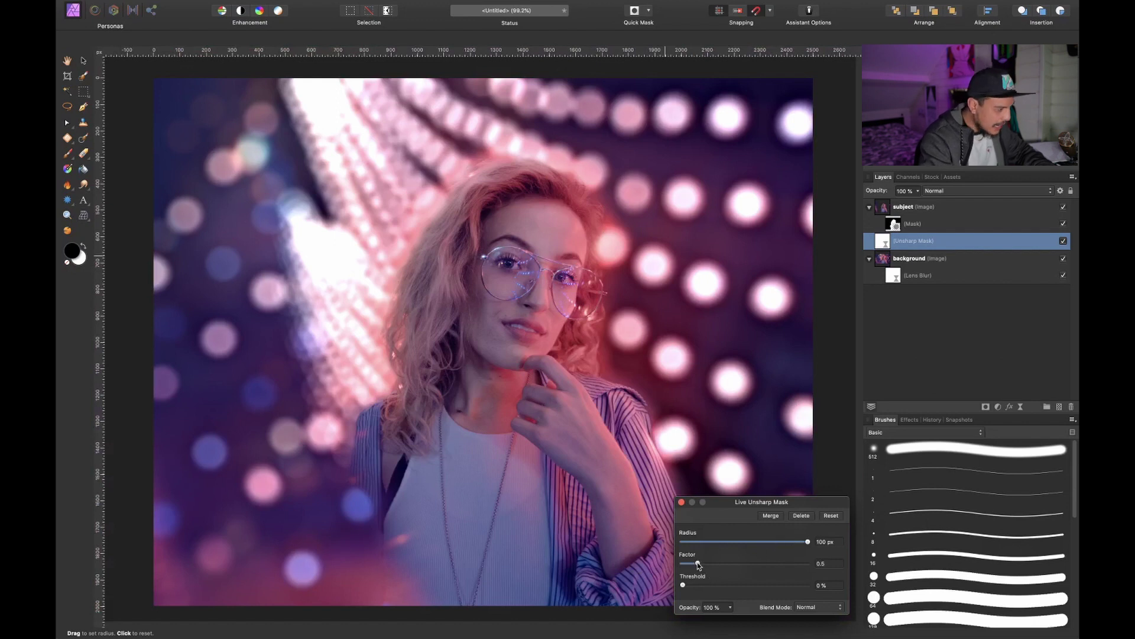
- Set the Unsharp Mask factor to 1.13 and its radius to 31.5 px, and close its settings
{"action": "mouse_move", "coordinate": [698, 565]}
{"action": "left_mouse_down"}
{"action": "mouse_move", "coordinate": [737, 565]}
{"action": "mouse_move", "coordinate": [719, 566]}
{"action": "left_mouse_up"}
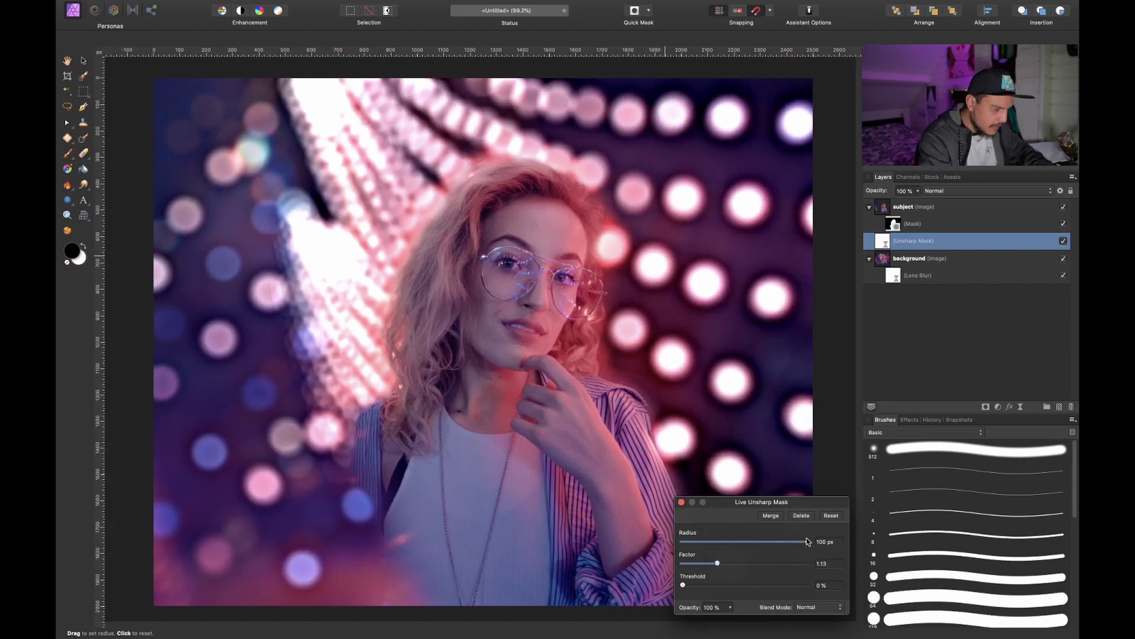
{"action": "left_click_drag", "start_coordinate": [809, 545], "coordinate": [767, 543]}
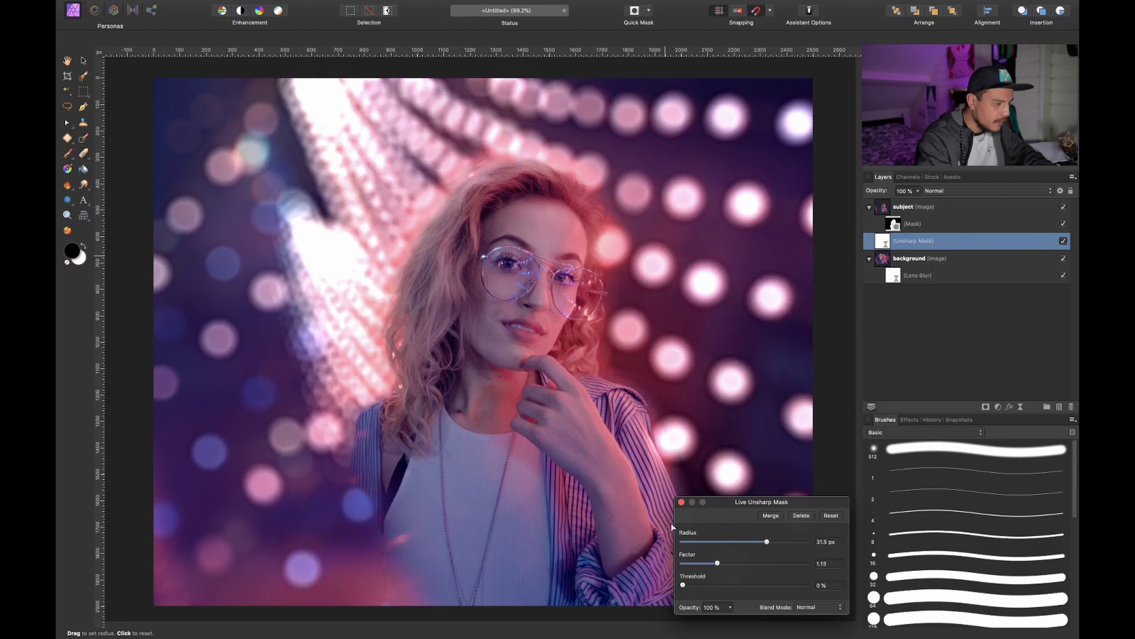
{"action": "key", "text": "b"}
{"action": "left_click", "coordinate": [683, 502]}
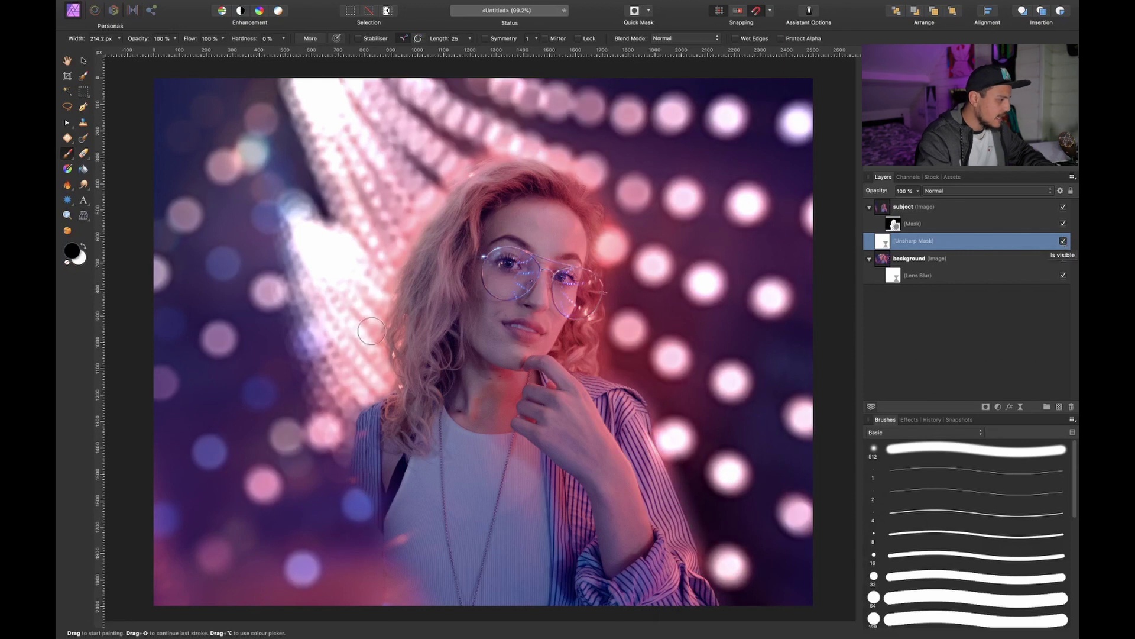
- Compare the bokeh edges with the Unsharp Mask layer hidden and shown
{"action": "scroll", "coordinate": [218, 331], "scroll_direction": "up", "scroll_amount": 3}
{"action": "scroll", "coordinate": [218, 331], "scroll_direction": "up", "scroll_amount": 3}
{"action": "scroll", "coordinate": [218, 331], "scroll_direction": "left", "scroll_amount": 3}
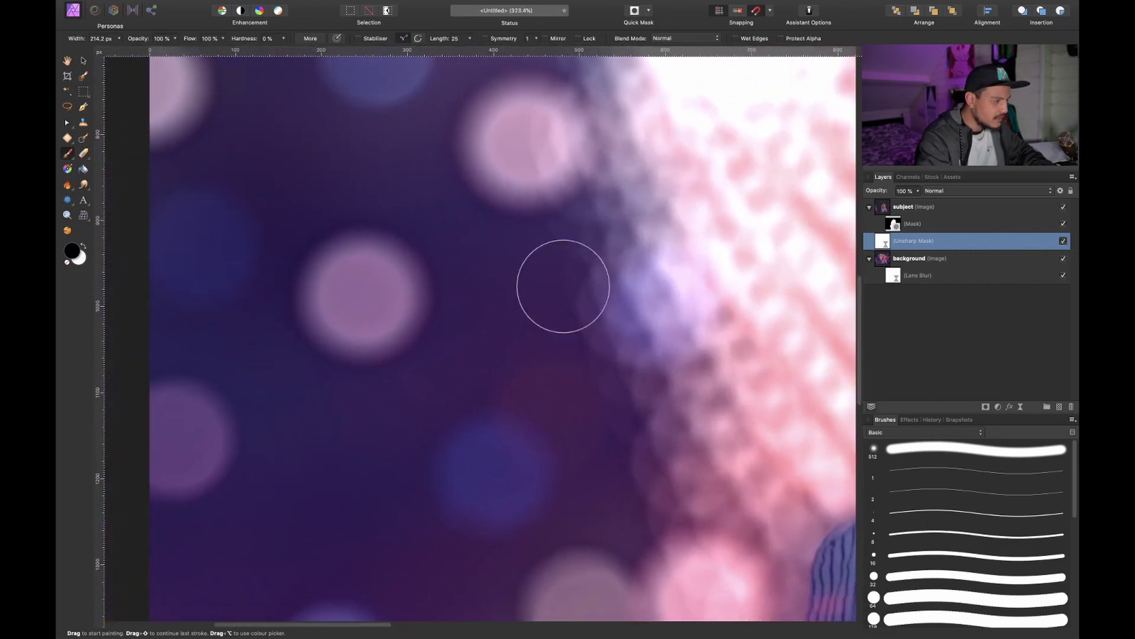
{"action": "left_click", "coordinate": [1063, 241]}
{"action": "left_click", "coordinate": [1063, 241]}
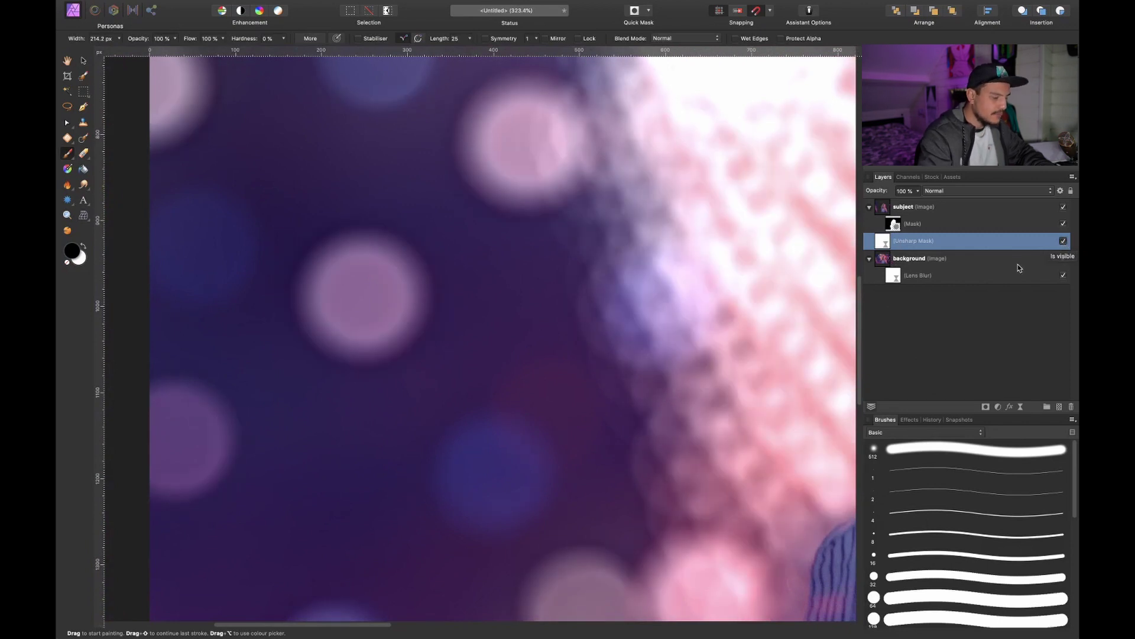
{"action": "key", "text": "super+0"}
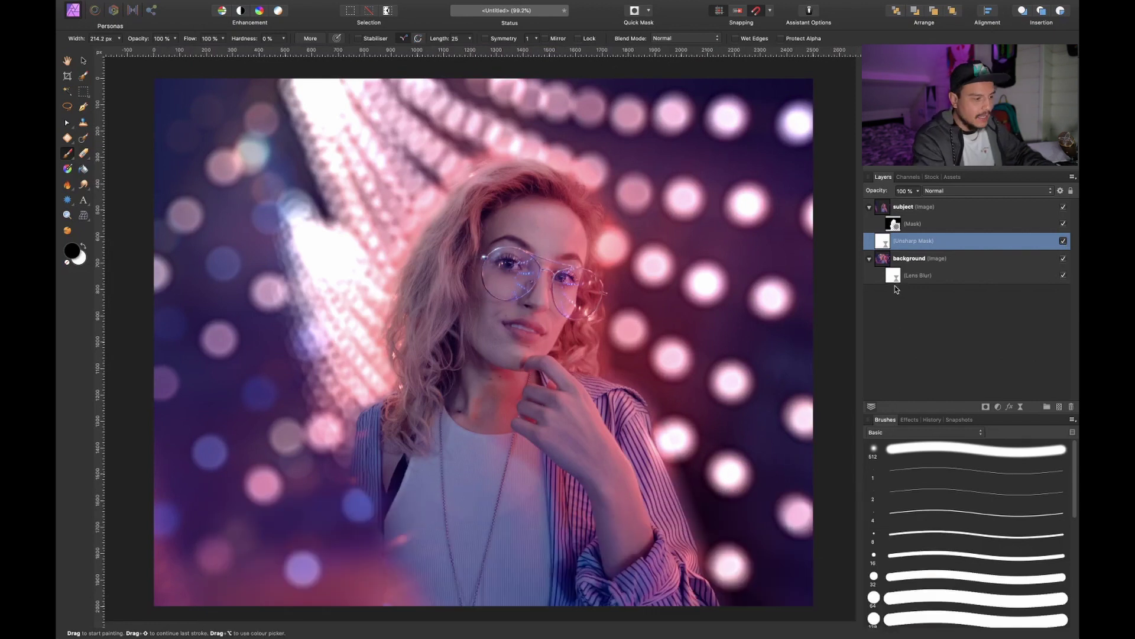
- Set the background's Lens Blur radius to about 87 px, with 4 blades and 67% blade curvature
{"action": "double_click", "coordinate": [894, 277]}
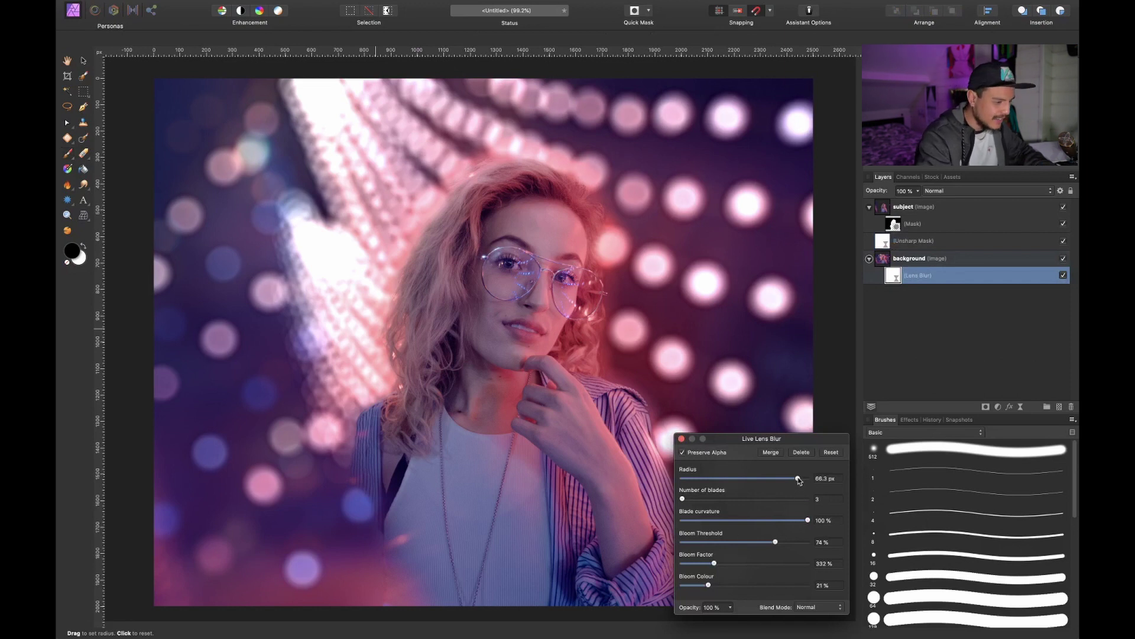
{"action": "left_click_drag", "start_coordinate": [798, 481], "coordinate": [804, 479]}
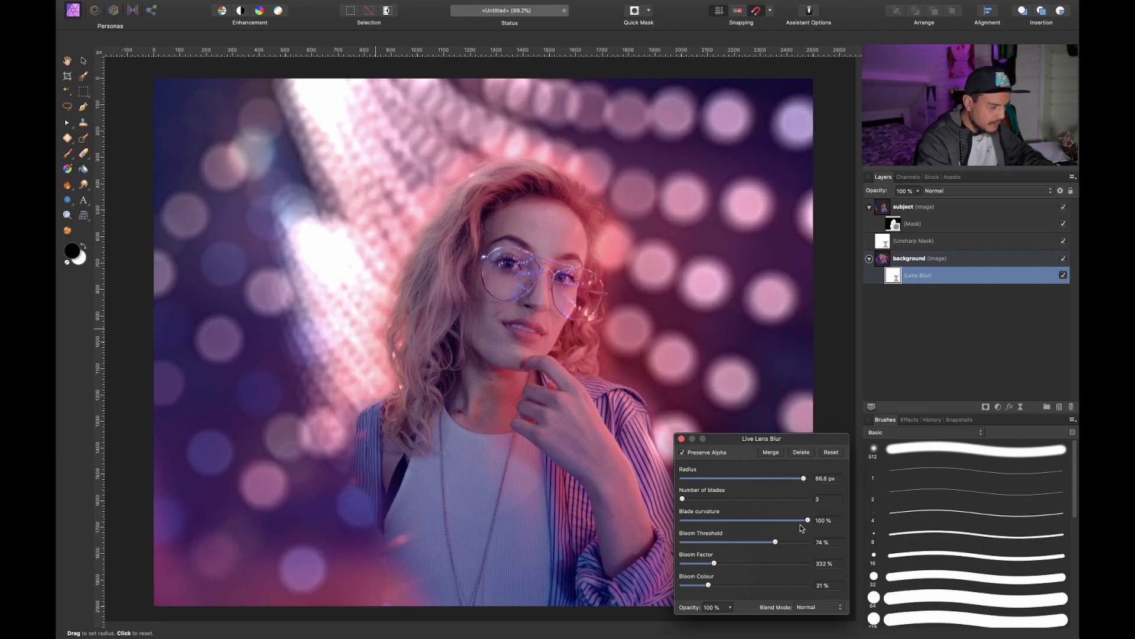
{"action": "left_click_drag", "start_coordinate": [805, 521], "coordinate": [728, 521]}
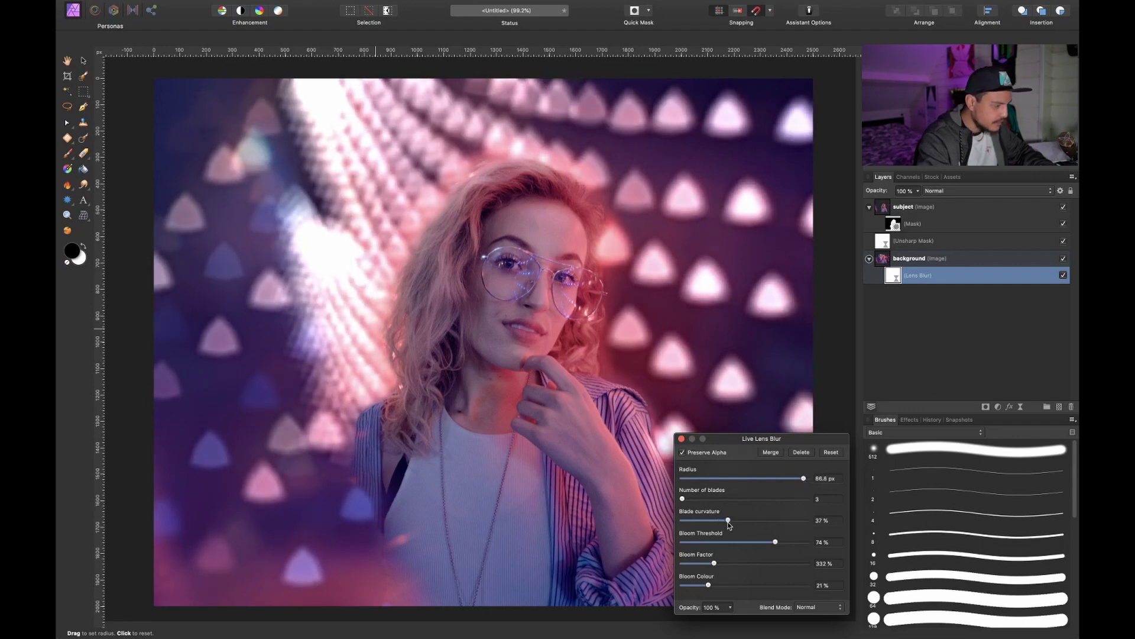
{"action": "left_click_drag", "start_coordinate": [682, 499], "coordinate": [744, 523]}
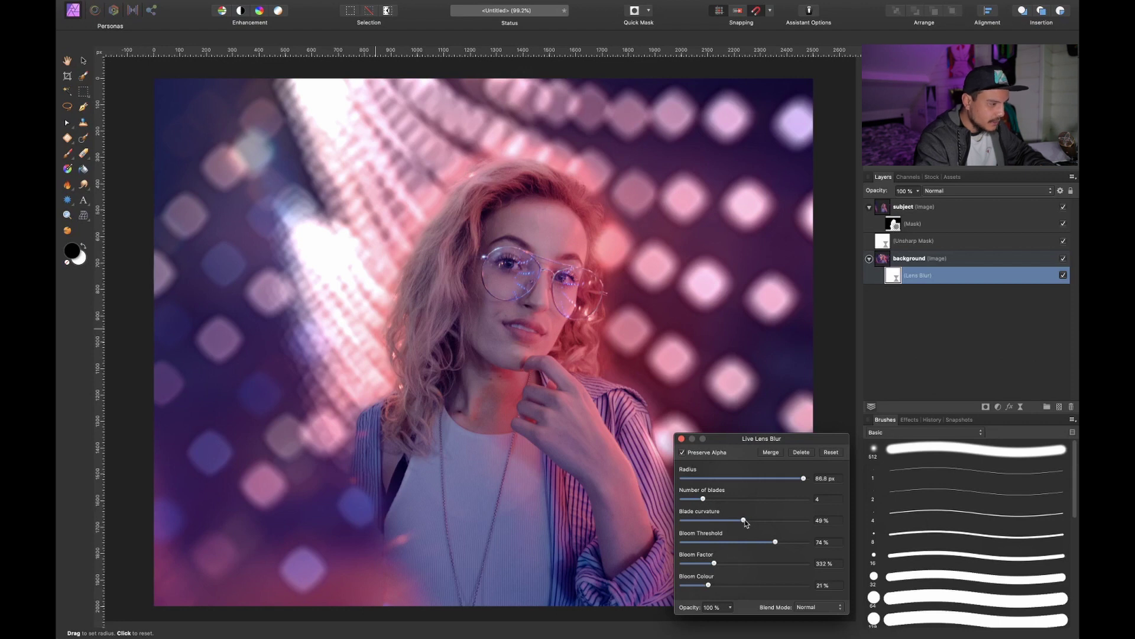
{"action": "left_click_drag", "start_coordinate": [744, 522], "coordinate": [765, 523]}
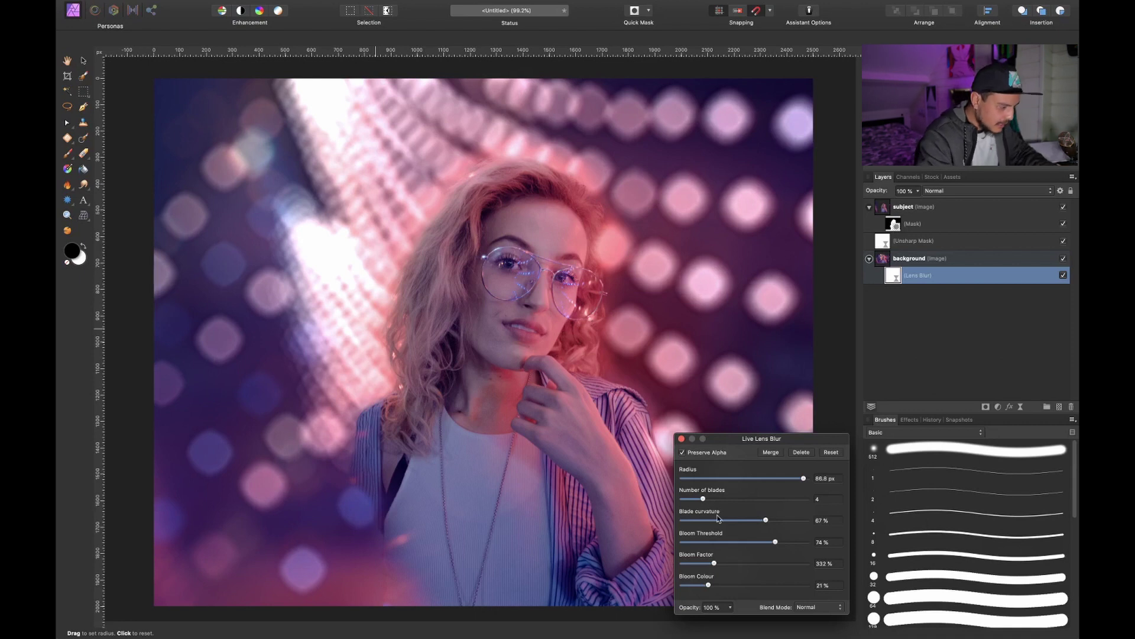
- Raise the Lens Blur bloom factor to 384% and close the filter settings
{"action": "left_click_drag", "start_coordinate": [716, 564], "coordinate": [730, 566]}
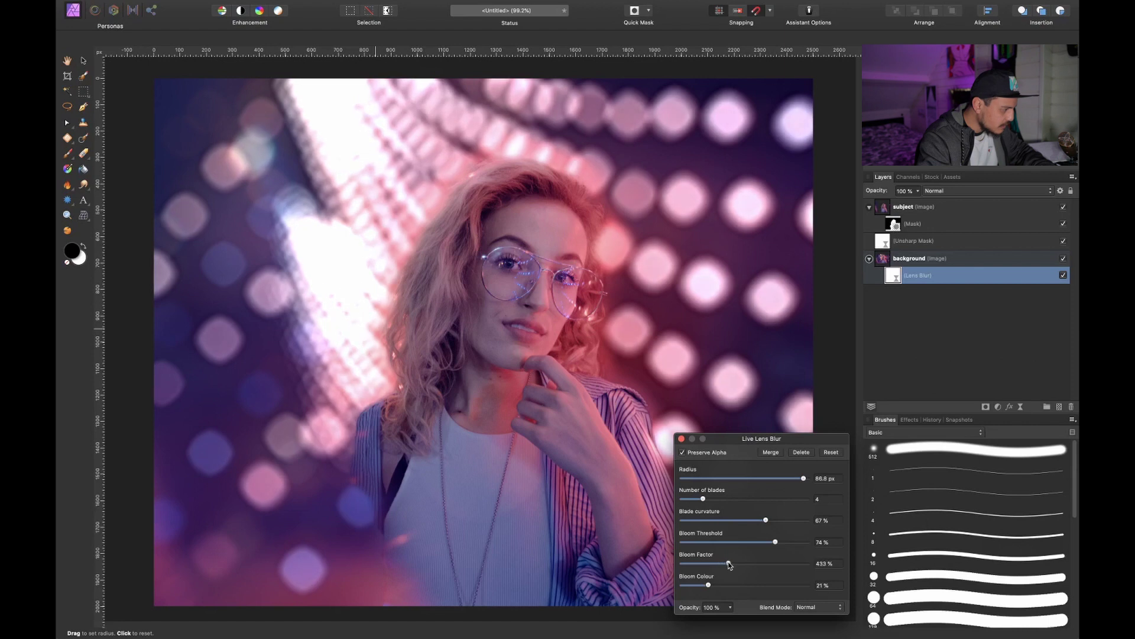
{"action": "left_click_drag", "start_coordinate": [736, 565], "coordinate": [722, 566]}
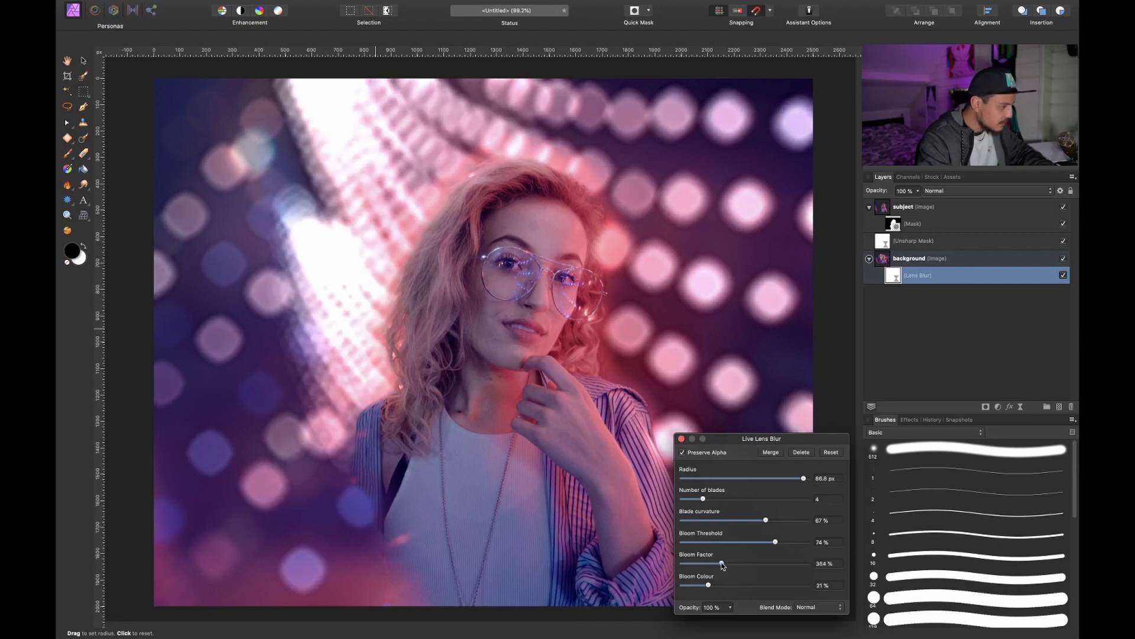
{"action": "key", "text": "b"}
{"action": "left_click", "coordinate": [682, 439]}
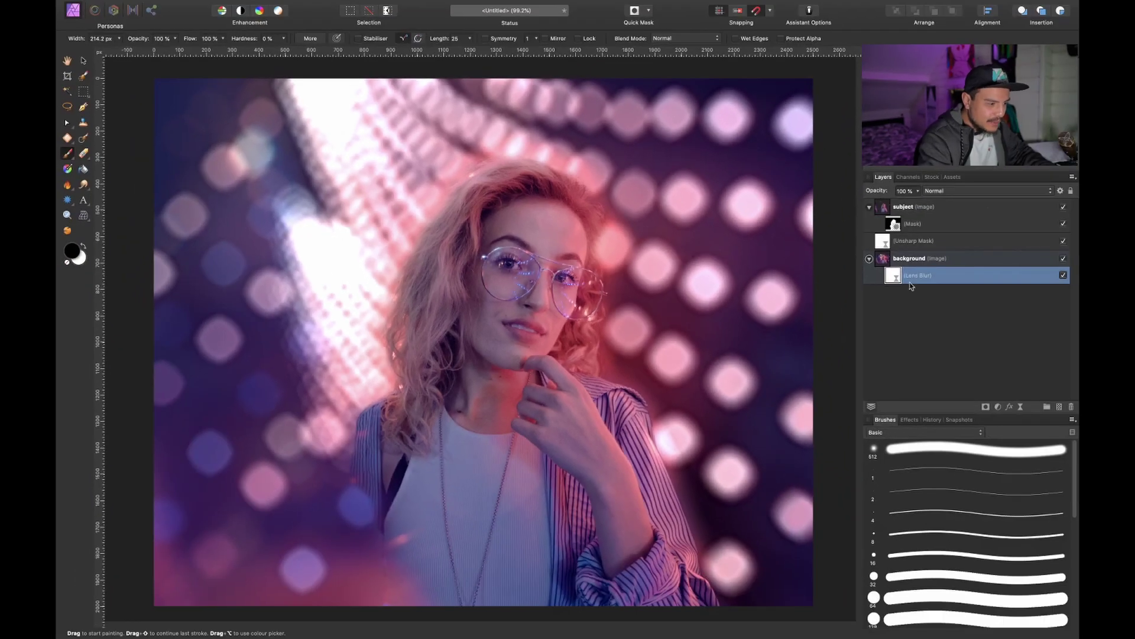
- Duplicate the background layer with its Lens Blur and expand the copy
{"action": "left_click", "coordinate": [913, 264]}
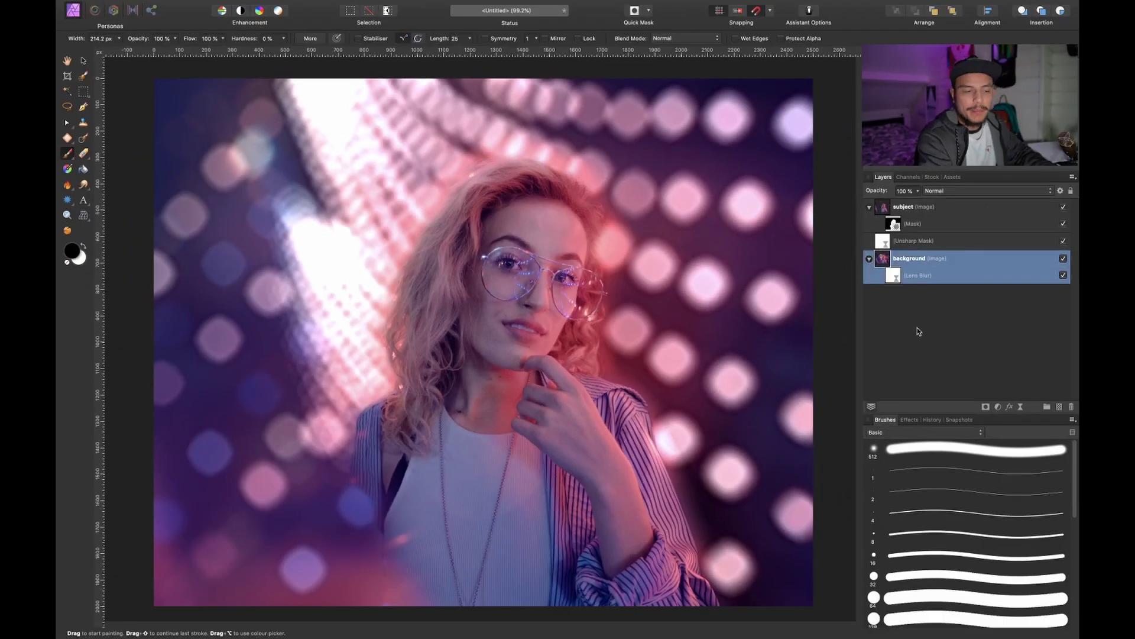
{"action": "key", "text": "super+j"}
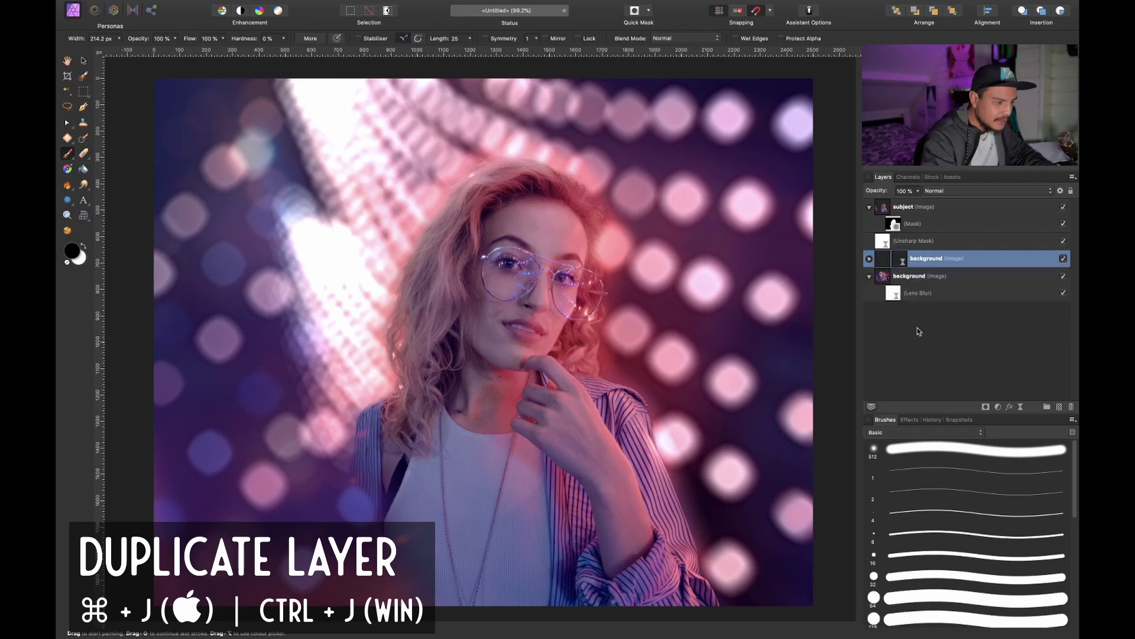
{"action": "left_click", "coordinate": [869, 259]}
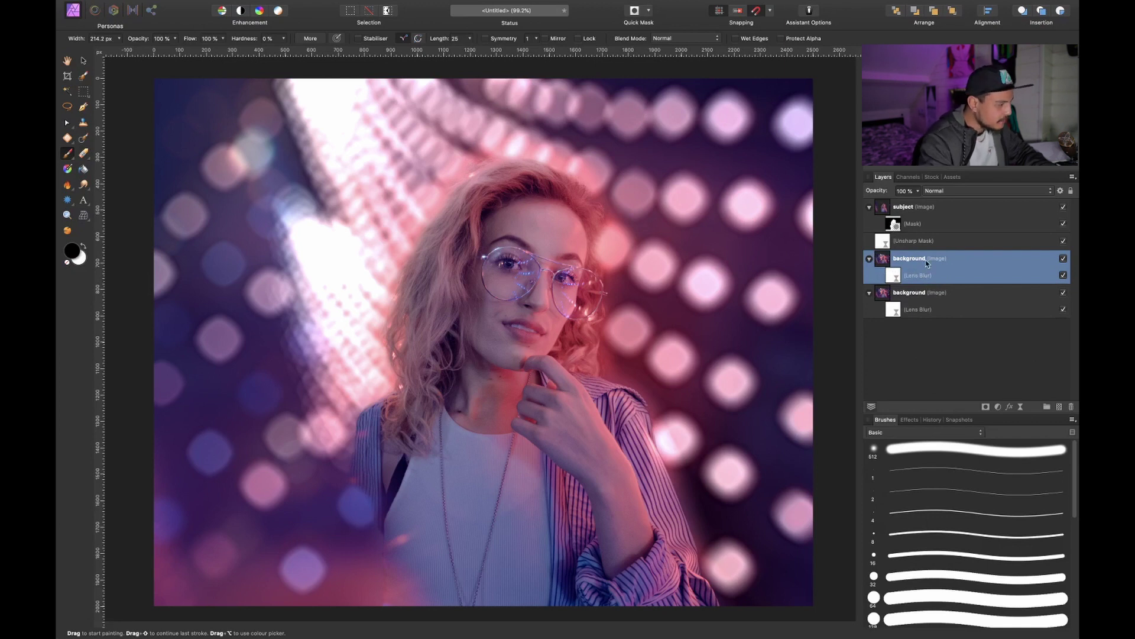
- Set the upper background copy's Lens Blur bloom threshold to 57% and its bloom factor to about 156%
{"action": "double_click", "coordinate": [895, 277]}
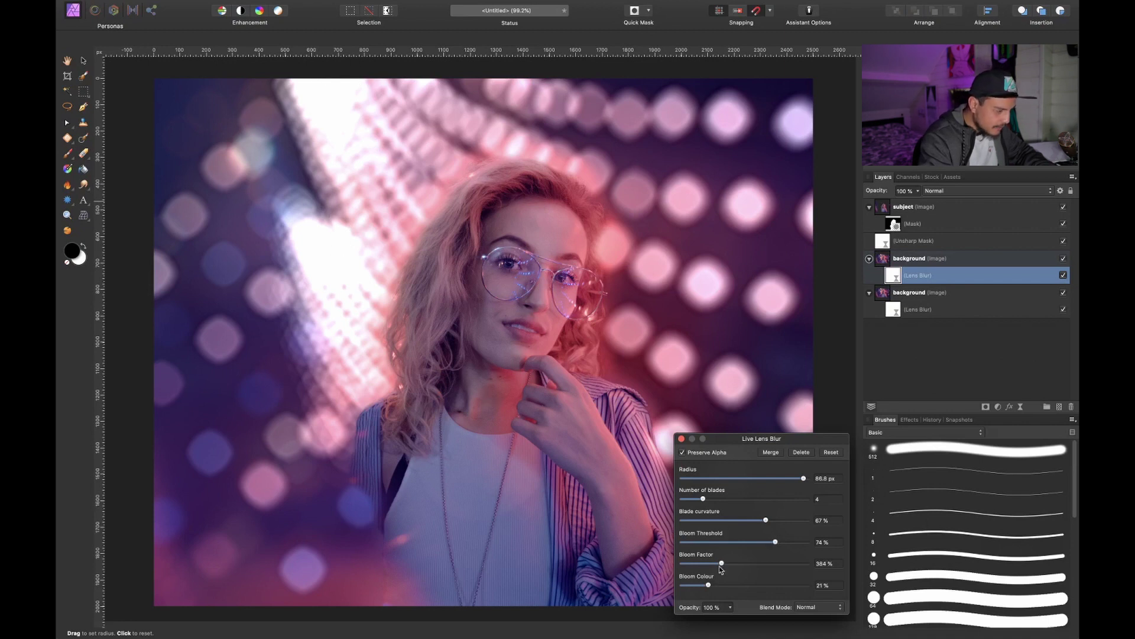
{"action": "left_click_drag", "start_coordinate": [717, 566], "coordinate": [692, 569]}
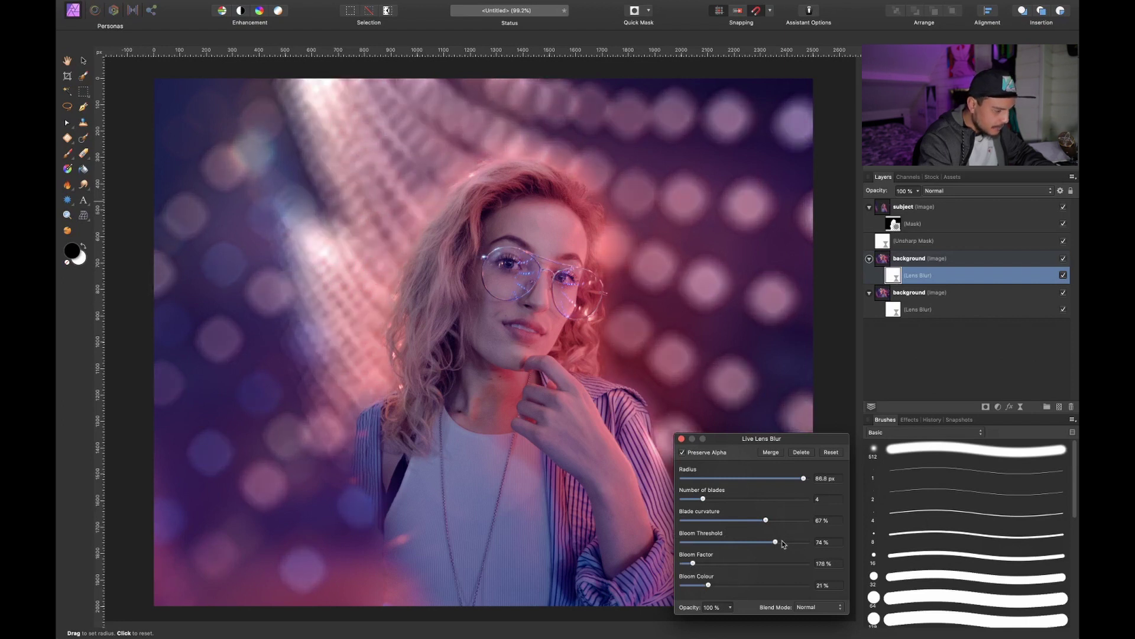
{"action": "left_click_drag", "start_coordinate": [791, 542], "coordinate": [755, 544]}
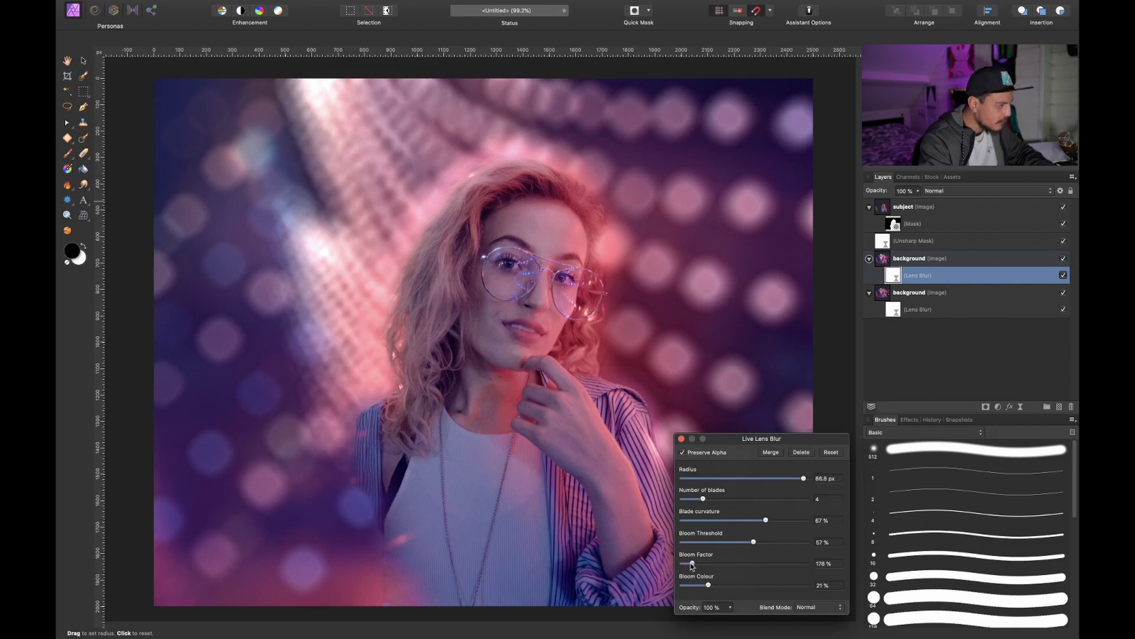
{"action": "left_click_drag", "start_coordinate": [692, 563], "coordinate": [684, 564]}
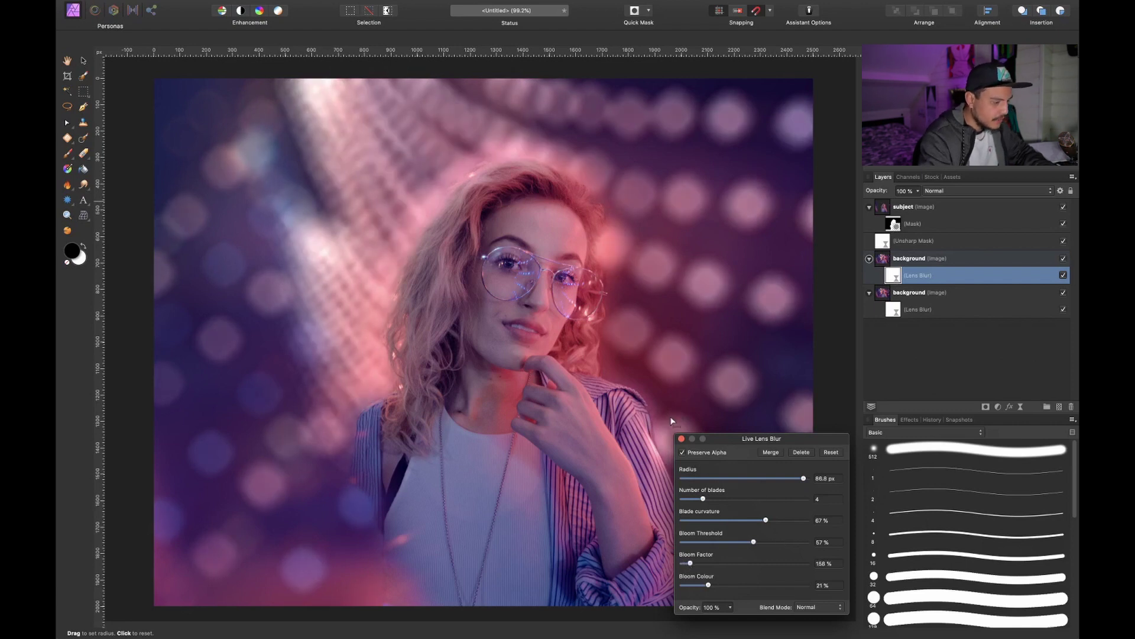
{"action": "left_click", "coordinate": [681, 438]}
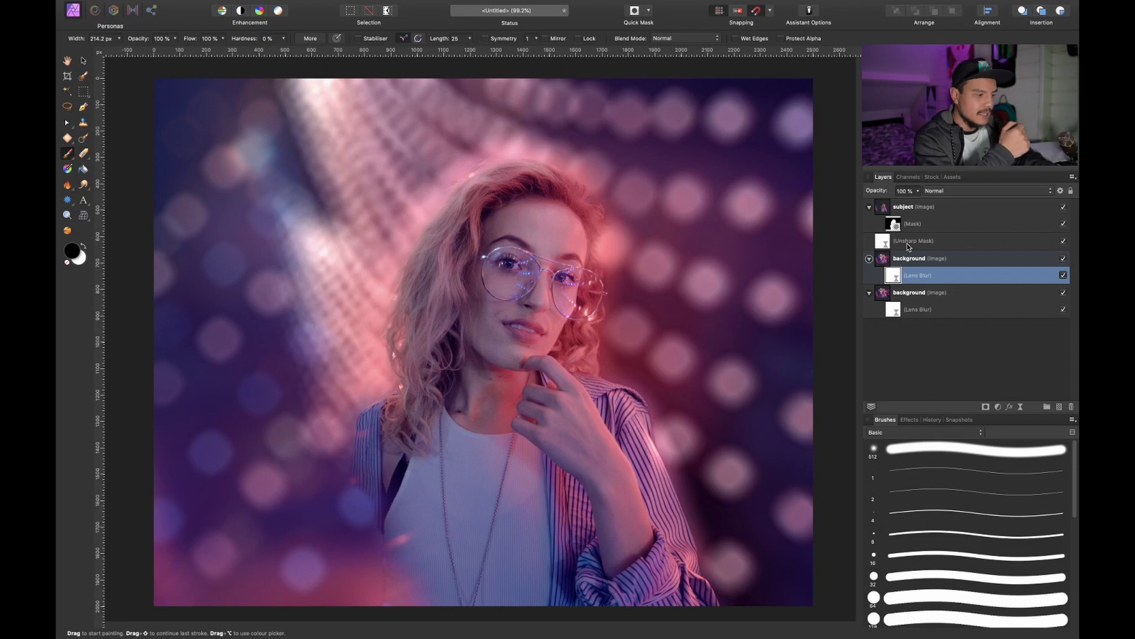
- Add a black mask to the upper background copy and select that mask
{"action": "left_click", "coordinate": [958, 355]}
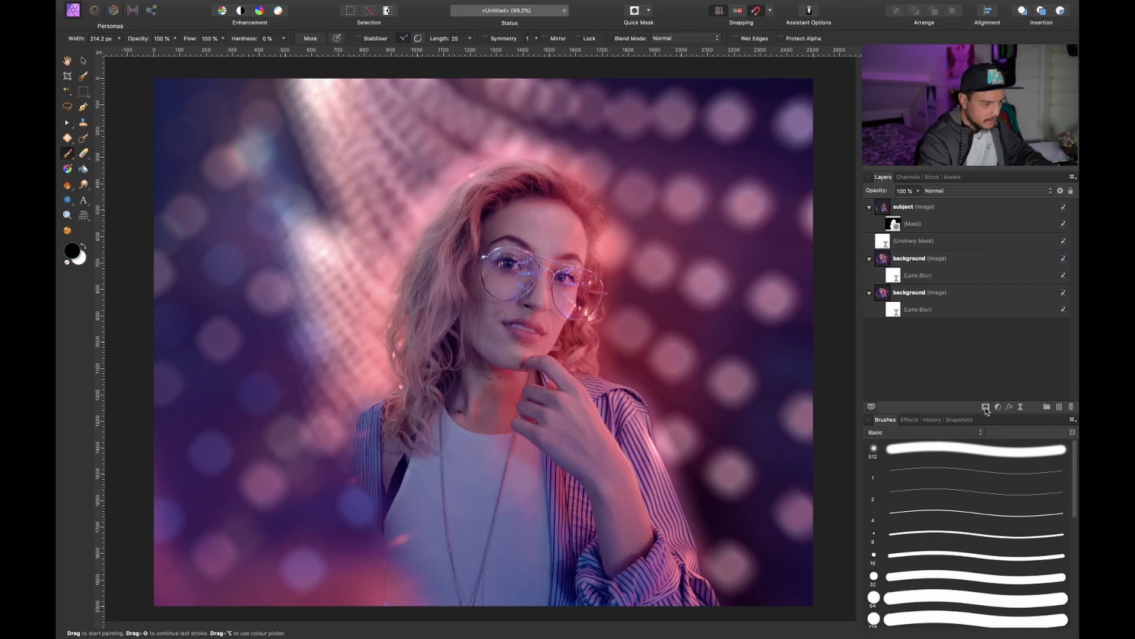
{"action": "left_click", "coordinate": [900, 262]}
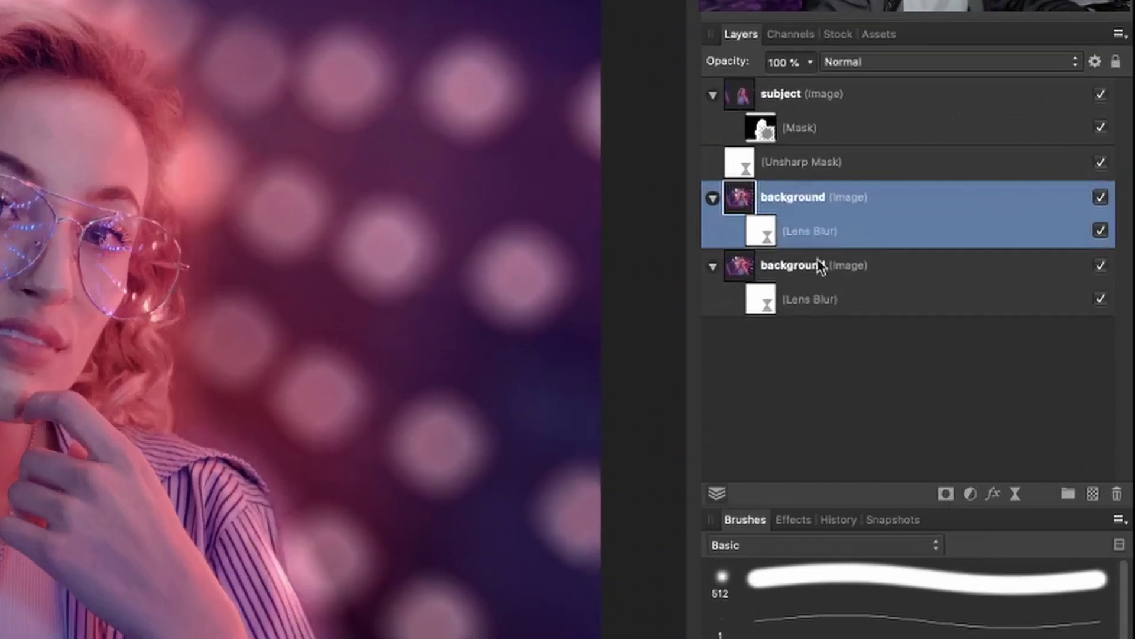
{"action": "left_click", "coordinate": [946, 494]}
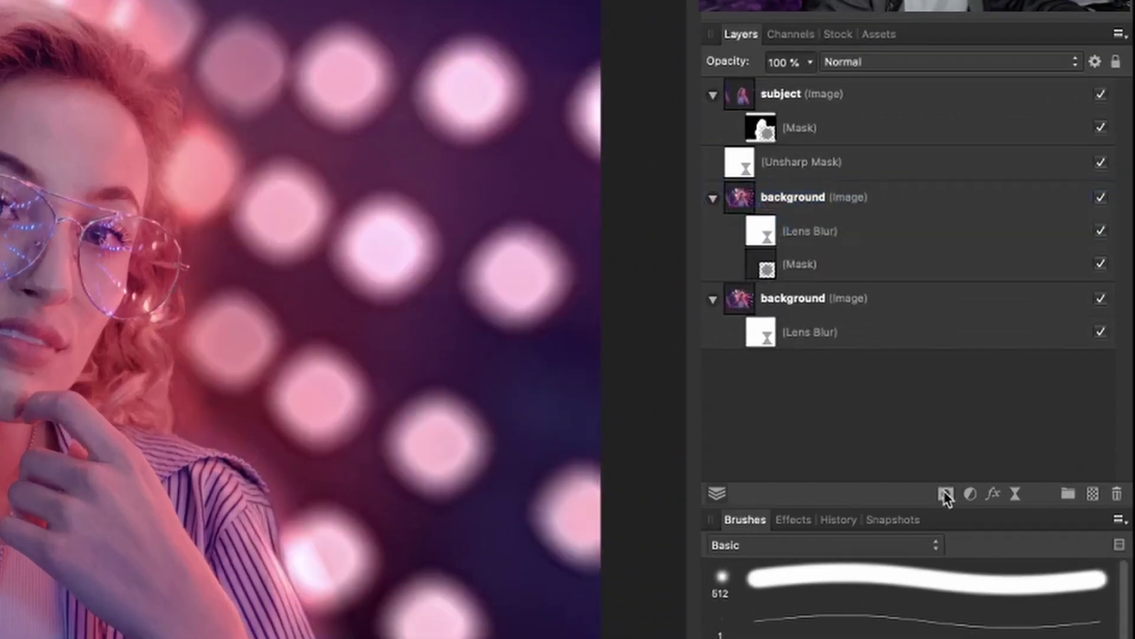
{"action": "left_click", "coordinate": [772, 271]}
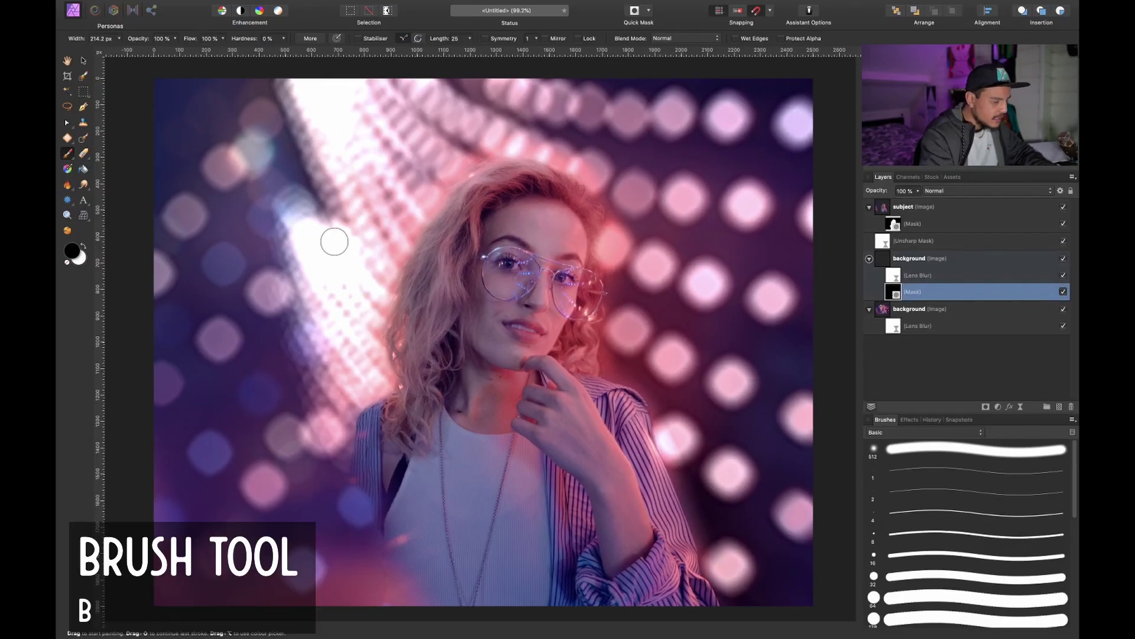
- Enlarge the paint brush to about 496 px and make white the active colour for the mask
{"action": "key", "text": "bracketright"}
{"action": "key", "text": "bracketright"}
{"action": "key", "text": "bracketright"}
{"action": "key", "text": "bracketright"}
{"action": "key", "text": "bracketright"}
{"action": "key", "text": "bracketright"}
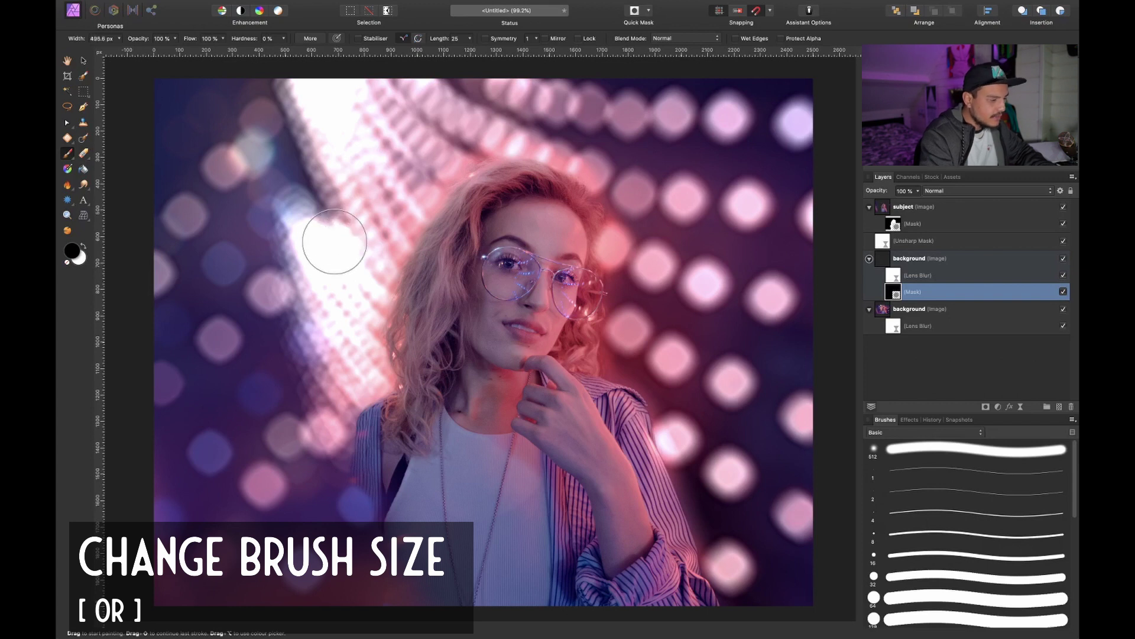
{"action": "key", "text": "x"}
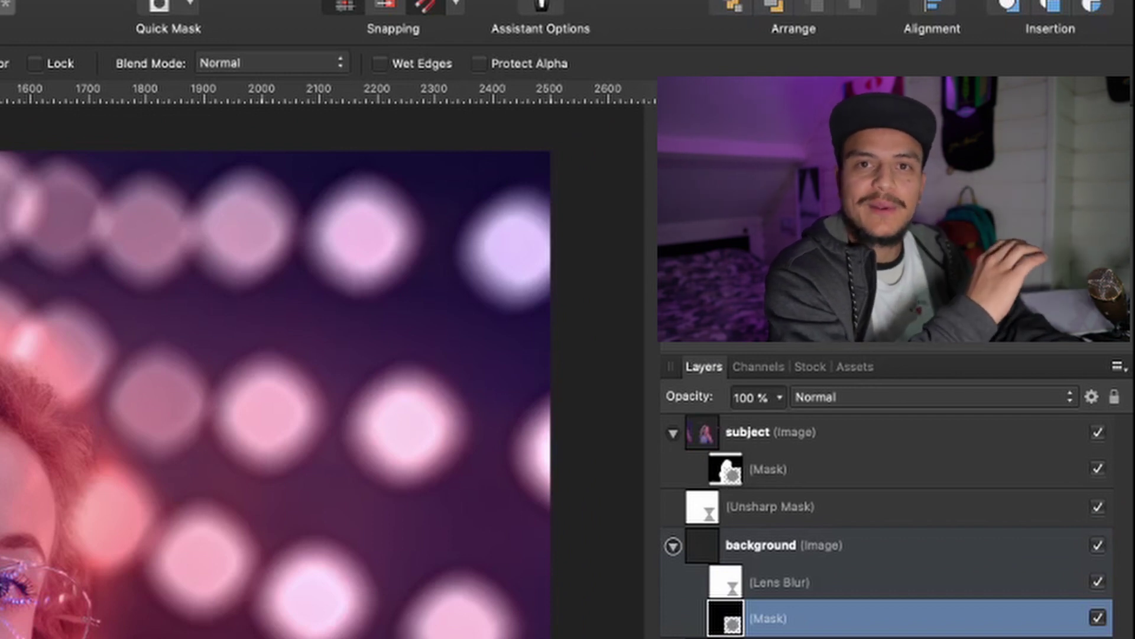
{"action": "key", "text": "d"}
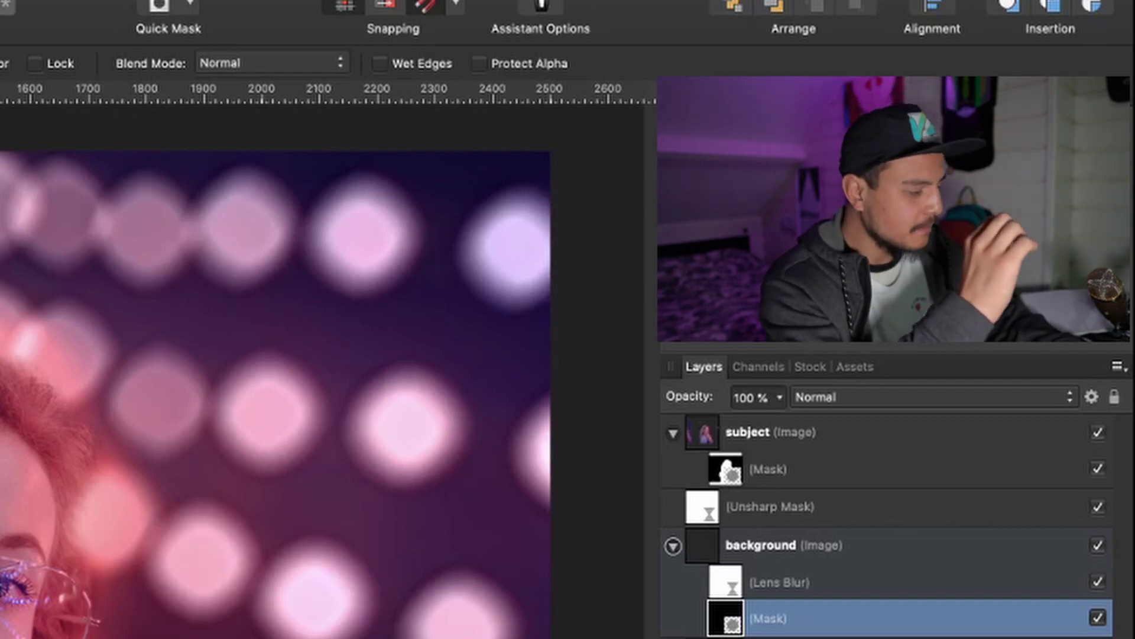
{"action": "key", "text": "x"}
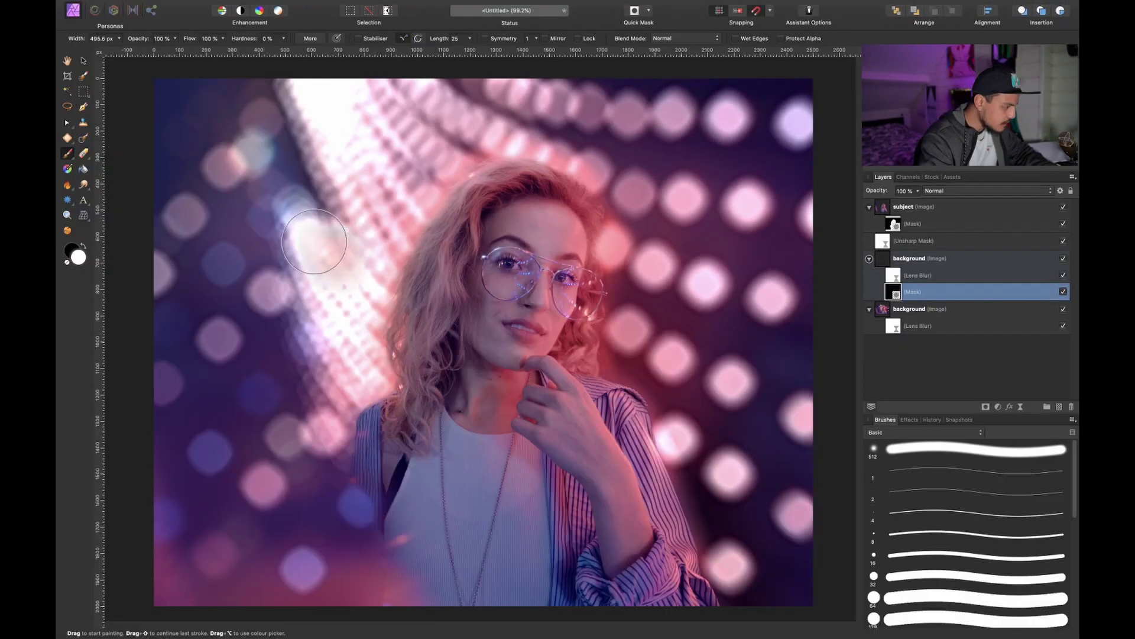
- Try a white dab on the mask over the bright lights beside the woman's hair, enlarge the brush, and undo the dab
{"action": "left_click", "coordinate": [314, 242]}
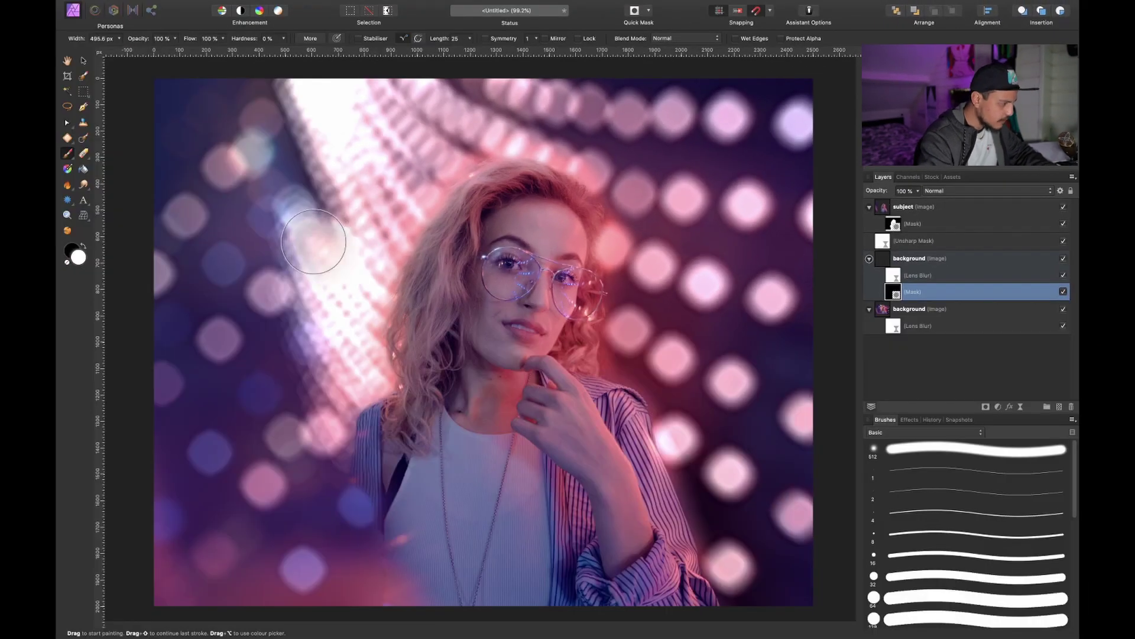
{"action": "key", "text": "bracketright"}
{"action": "key", "text": "bracketright"}
{"action": "key", "text": "bracketright"}
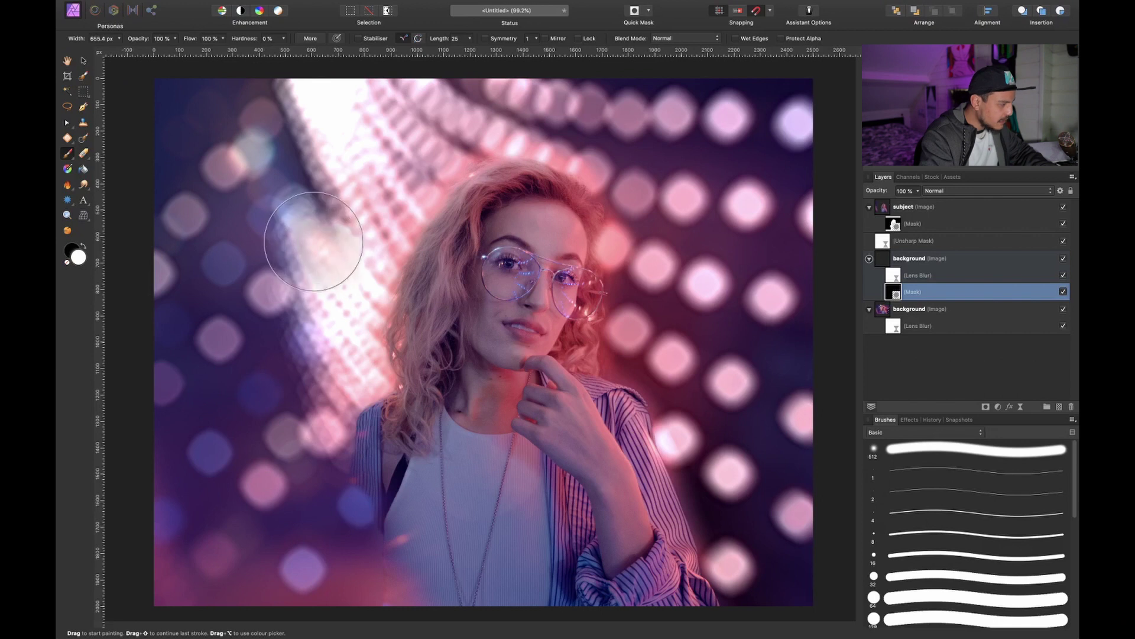
{"action": "key", "text": "ctrl+z"}
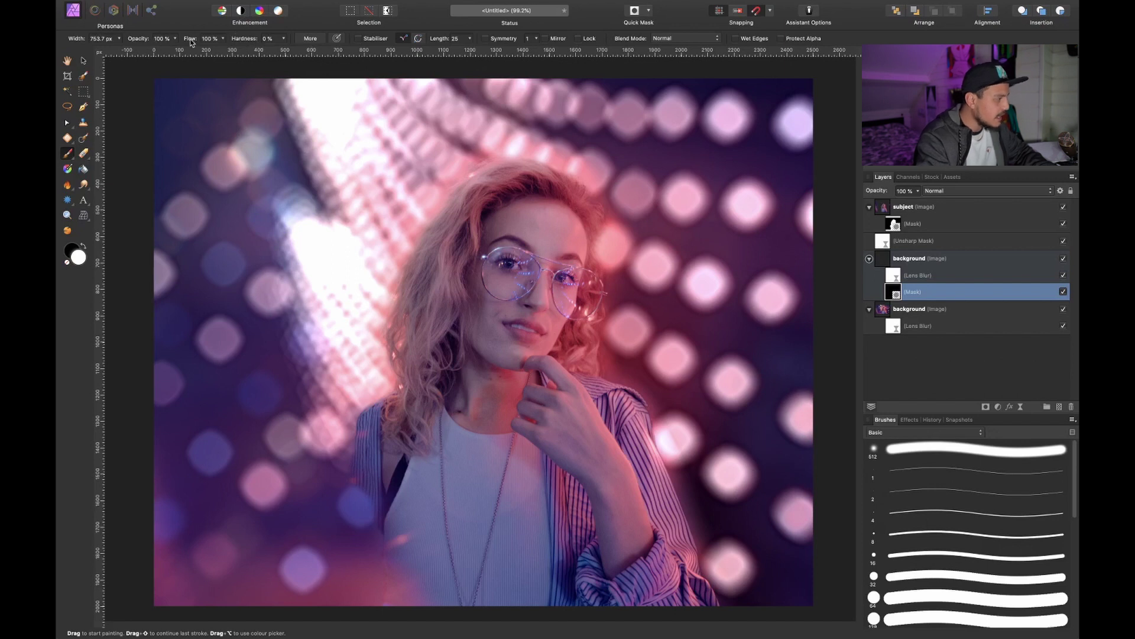
- Paint white on the mask down the overexposed light strings beside her hair and set the brush width to about 720 px
{"action": "mouse_move", "coordinate": [304, 203]}
{"action": "left_mouse_down"}
{"action": "mouse_move", "coordinate": [315, 238]}
{"action": "mouse_move", "coordinate": [305, 232]}
{"action": "mouse_move", "coordinate": [336, 267]}
{"action": "mouse_move", "coordinate": [330, 325]}
{"action": "left_mouse_up"}
{"action": "key", "text": "bracketright"}
{"action": "key", "text": "bracketright"}
{"action": "key", "text": "bracketleft"}
{"action": "key", "text": "bracketleft"}
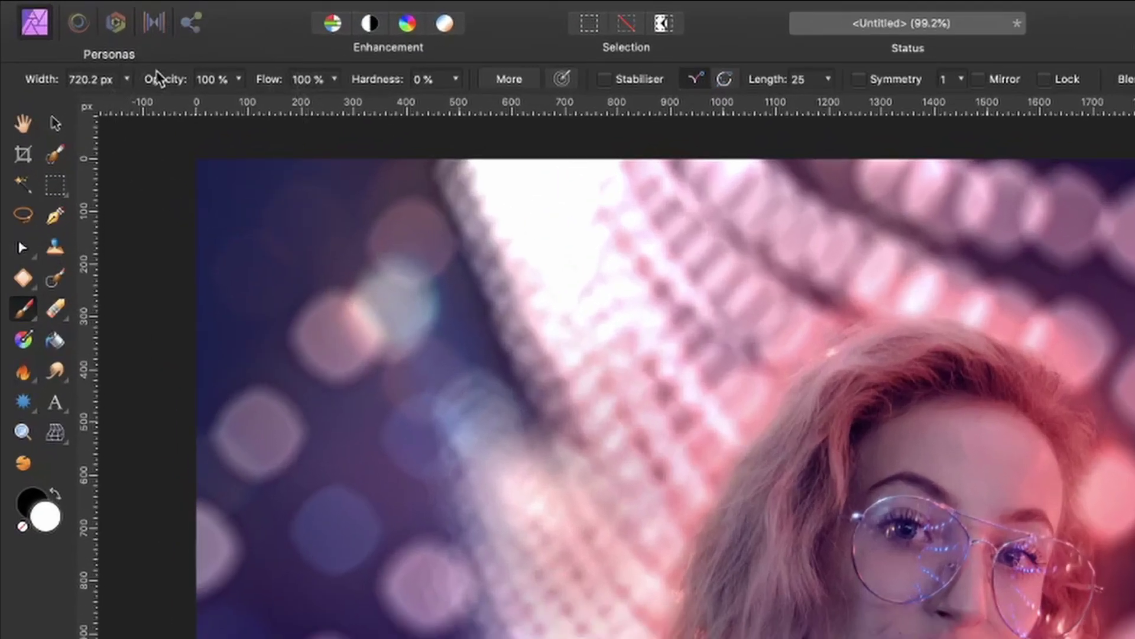
- Paint more of the bright lights on the mask in white at 39% opacity, and compare with the masked copy hidden and shown
{"action": "left_click_drag", "start_coordinate": [163, 83], "coordinate": [98, 84]}
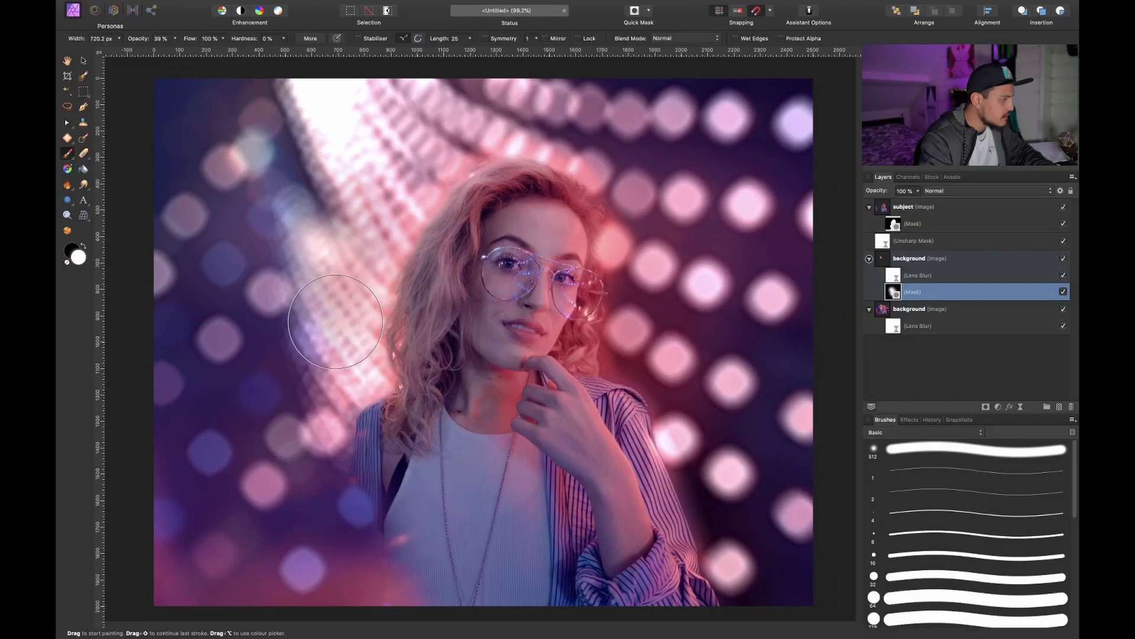
{"action": "left_click_drag", "start_coordinate": [335, 321], "coordinate": [333, 328]}
{"action": "left_click_drag", "start_coordinate": [322, 143], "coordinate": [331, 95]}
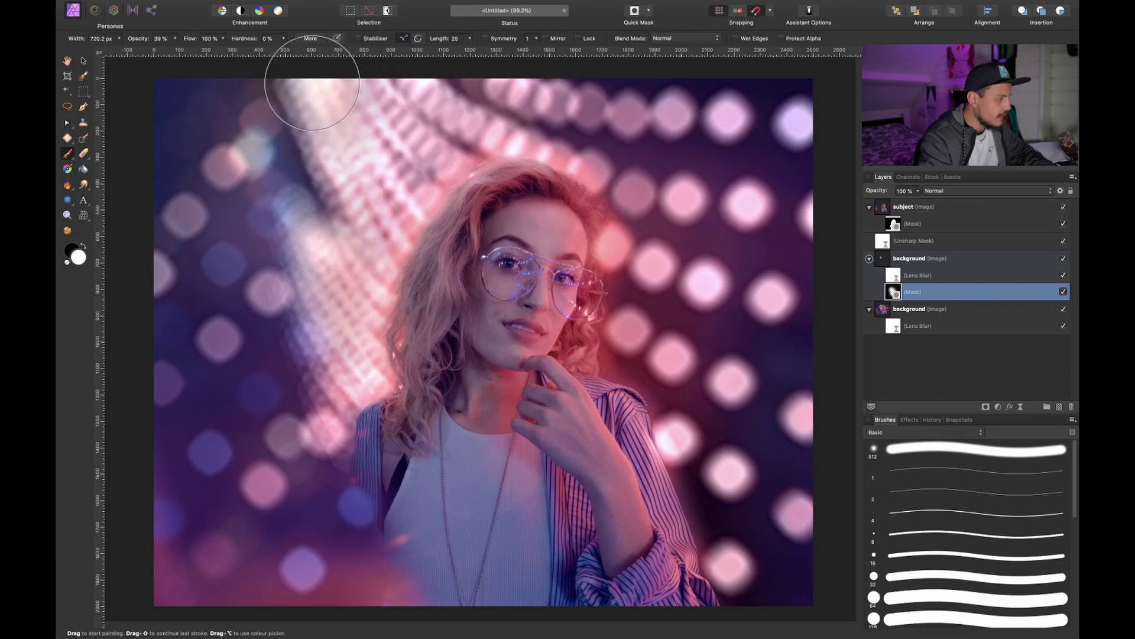
{"action": "mouse_move", "coordinate": [373, 154]}
{"action": "left_mouse_down"}
{"action": "mouse_move", "coordinate": [380, 162]}
{"action": "mouse_move", "coordinate": [390, 100]}
{"action": "mouse_move", "coordinate": [373, 89]}
{"action": "mouse_move", "coordinate": [335, 97]}
{"action": "mouse_move", "coordinate": [309, 56]}
{"action": "mouse_move", "coordinate": [360, 148]}
{"action": "mouse_move", "coordinate": [325, 145]}
{"action": "mouse_move", "coordinate": [424, 217]}
{"action": "left_mouse_up"}
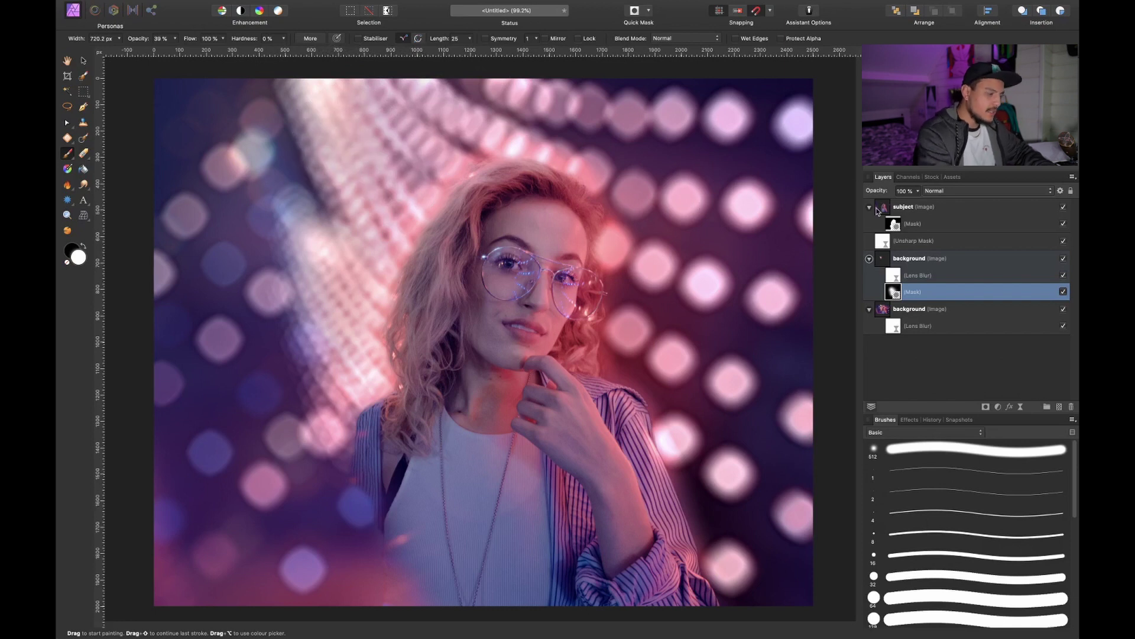
{"action": "left_click", "coordinate": [1064, 259]}
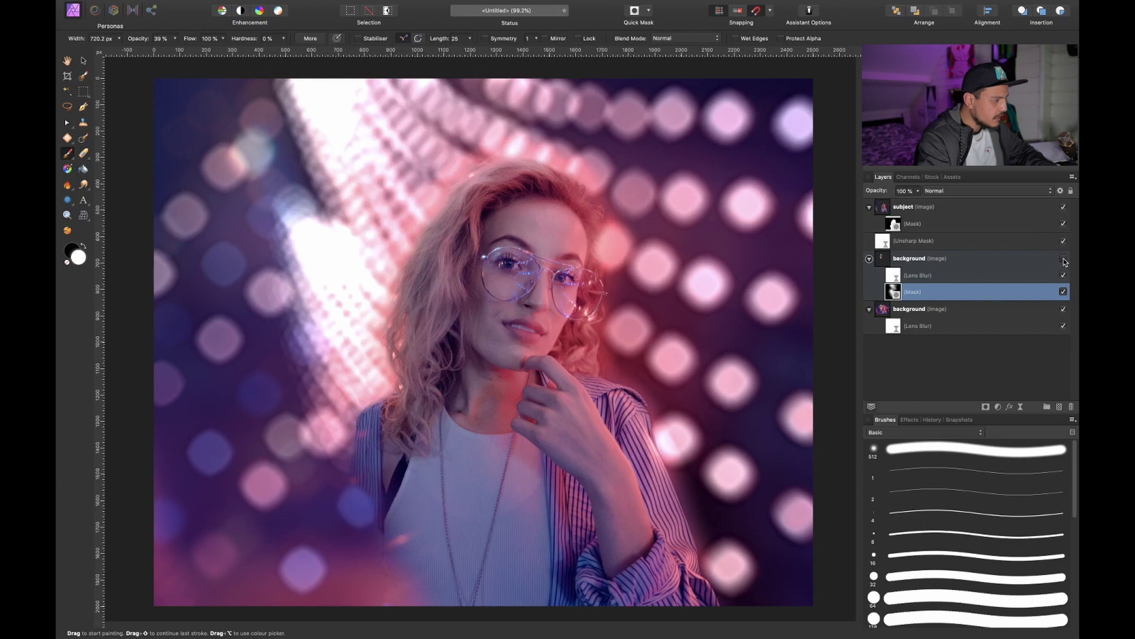
{"action": "left_click", "coordinate": [1064, 259]}
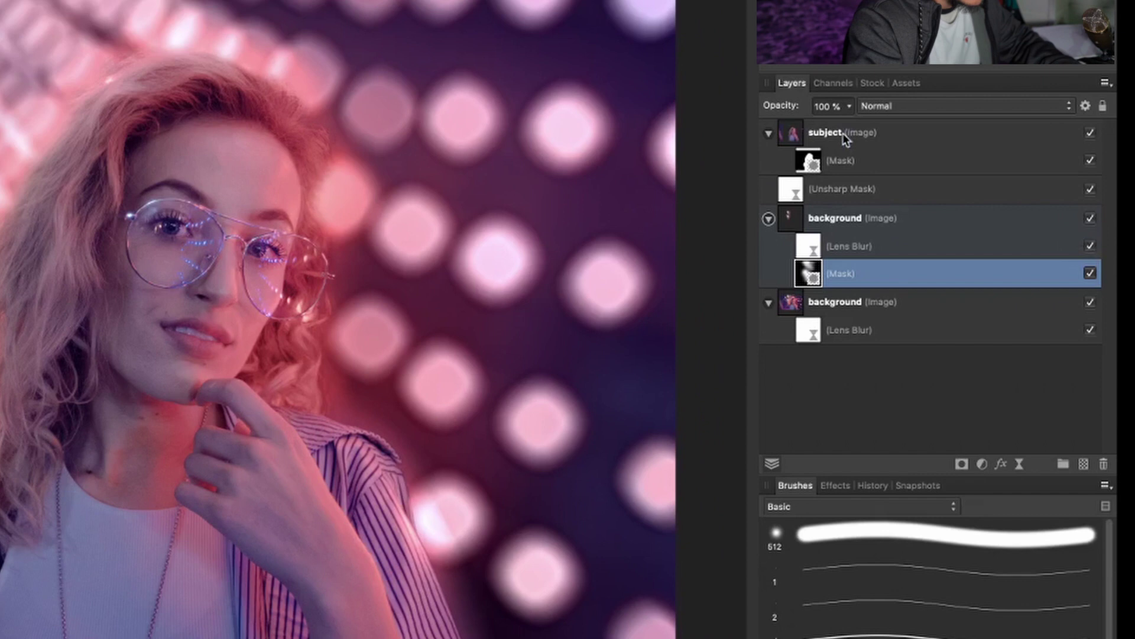
- Add a Curves adjustment to the subject image, pull its white point inward to brighten, and nest it inside the subject layer
{"action": "left_click", "coordinate": [894, 204]}
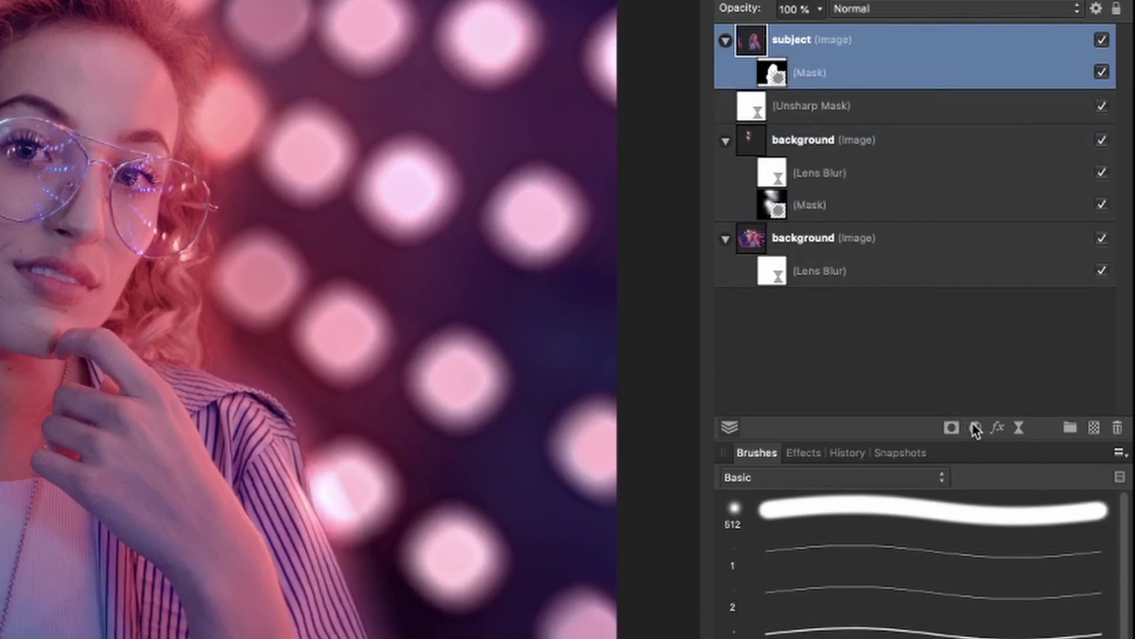
{"action": "left_click", "coordinate": [975, 488]}
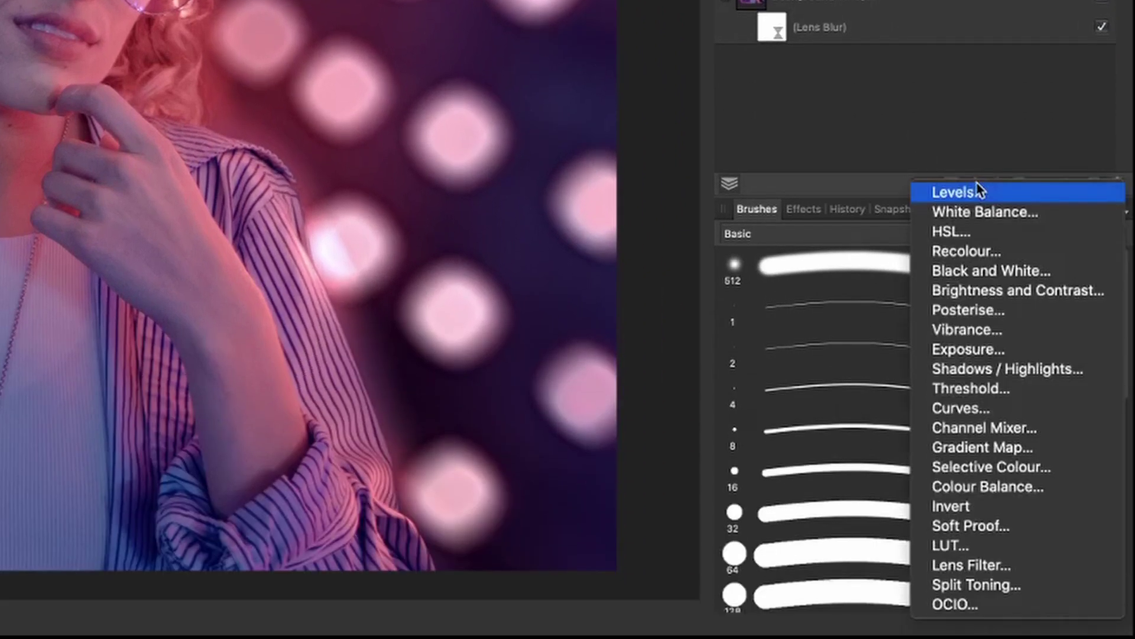
{"action": "left_click", "coordinate": [961, 408]}
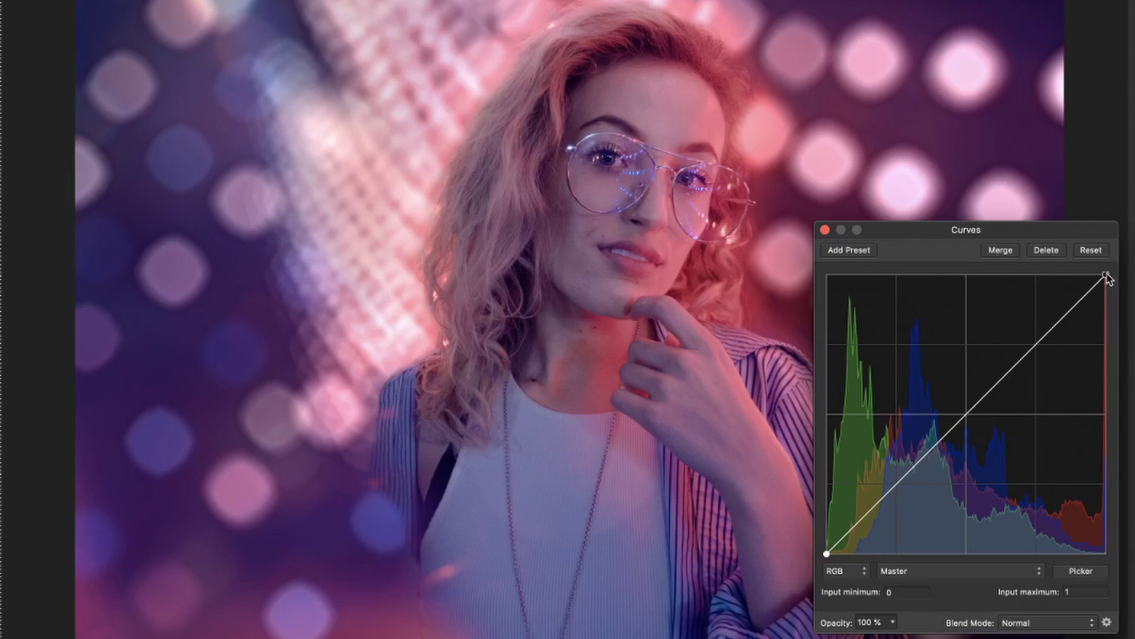
{"action": "left_click_drag", "start_coordinate": [1106, 275], "coordinate": [1066, 276]}
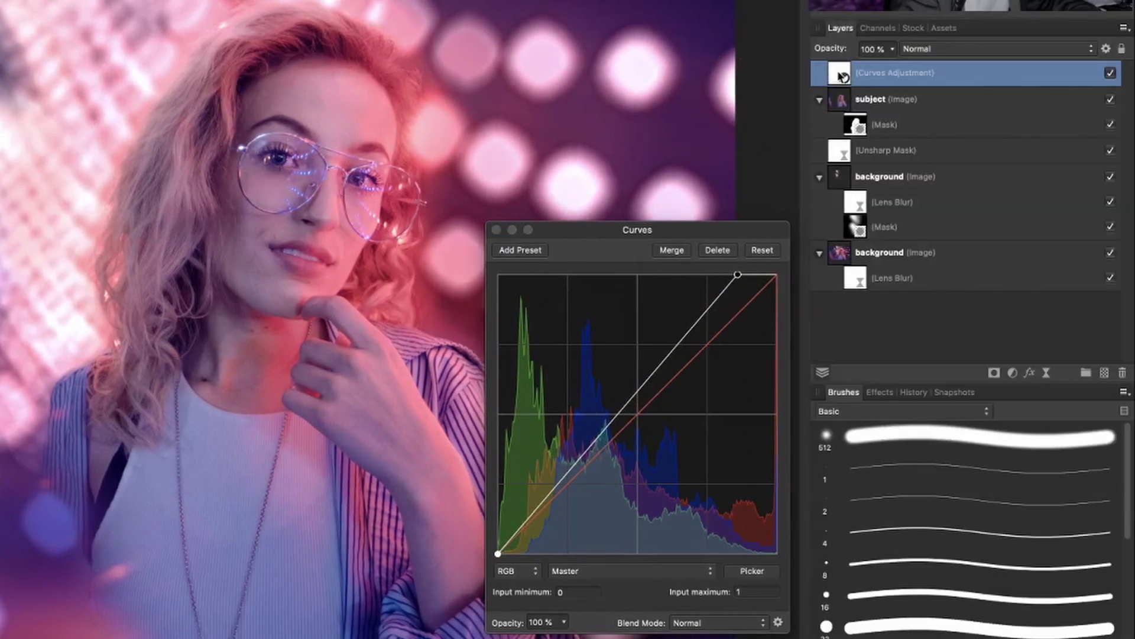
{"action": "left_click_drag", "start_coordinate": [843, 75], "coordinate": [899, 139]}
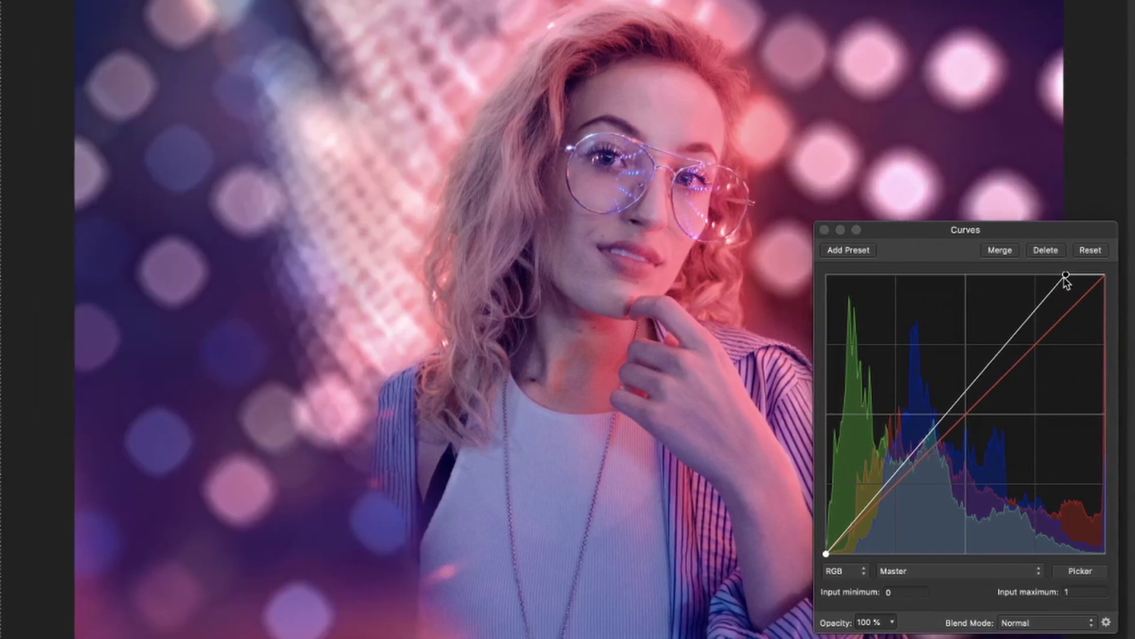
- Brighten the subject further by moving the curve's white point more inward and adding a slightly raised midtone point
{"action": "left_click", "coordinate": [738, 275]}
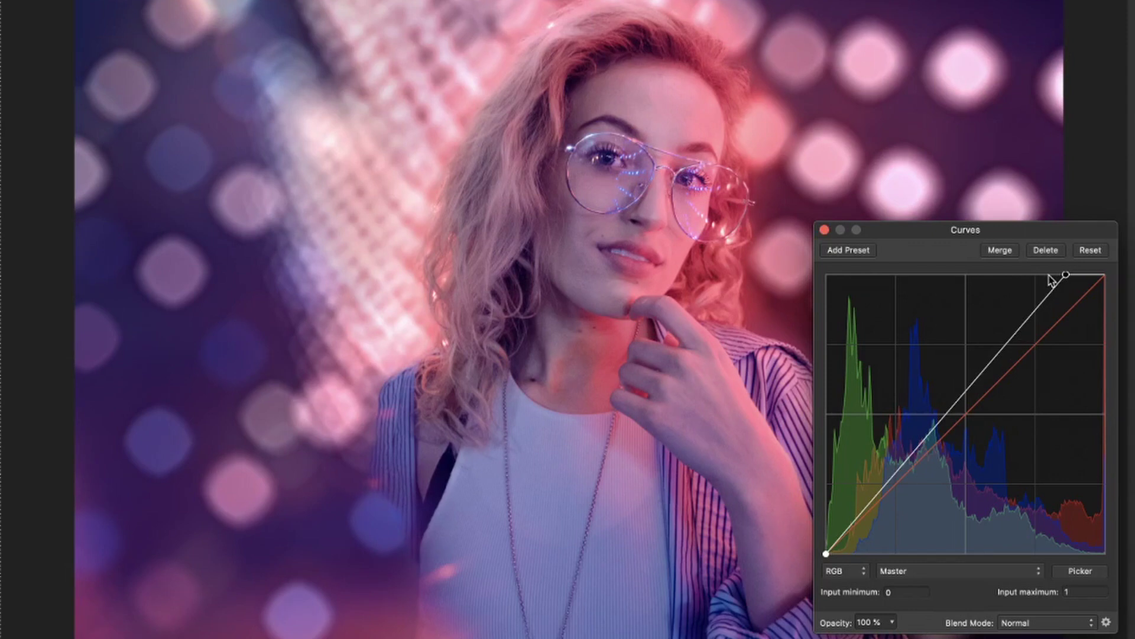
{"action": "mouse_move", "coordinate": [1066, 274]}
{"action": "left_mouse_down"}
{"action": "mouse_move", "coordinate": [1034, 277]}
{"action": "mouse_move", "coordinate": [1049, 276]}
{"action": "left_mouse_up"}
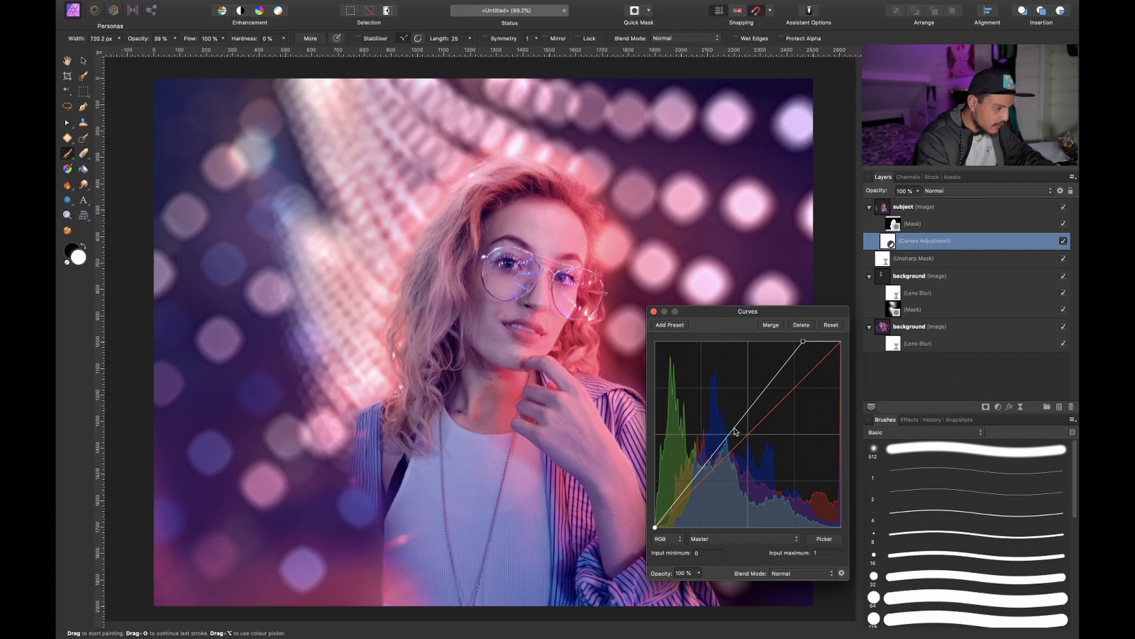
{"action": "left_click_drag", "start_coordinate": [735, 431], "coordinate": [729, 428]}
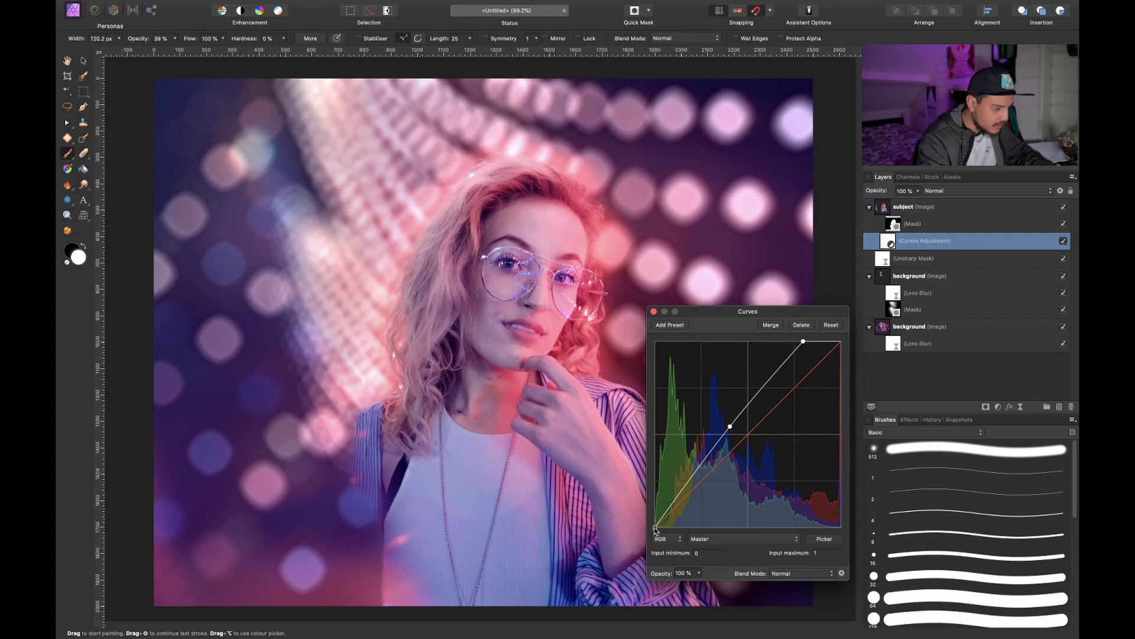
- Try moving the curve's black point inward and then upward, and return it to the origin
{"action": "left_click_drag", "start_coordinate": [655, 528], "coordinate": [669, 529]}
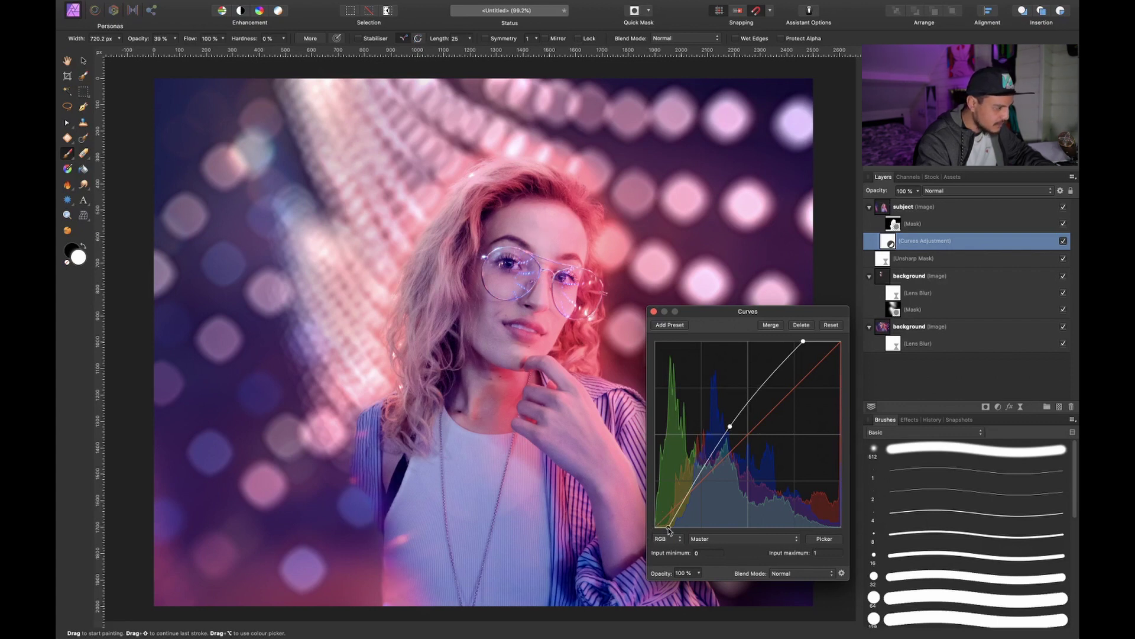
{"action": "left_click_drag", "start_coordinate": [669, 530], "coordinate": [653, 506]}
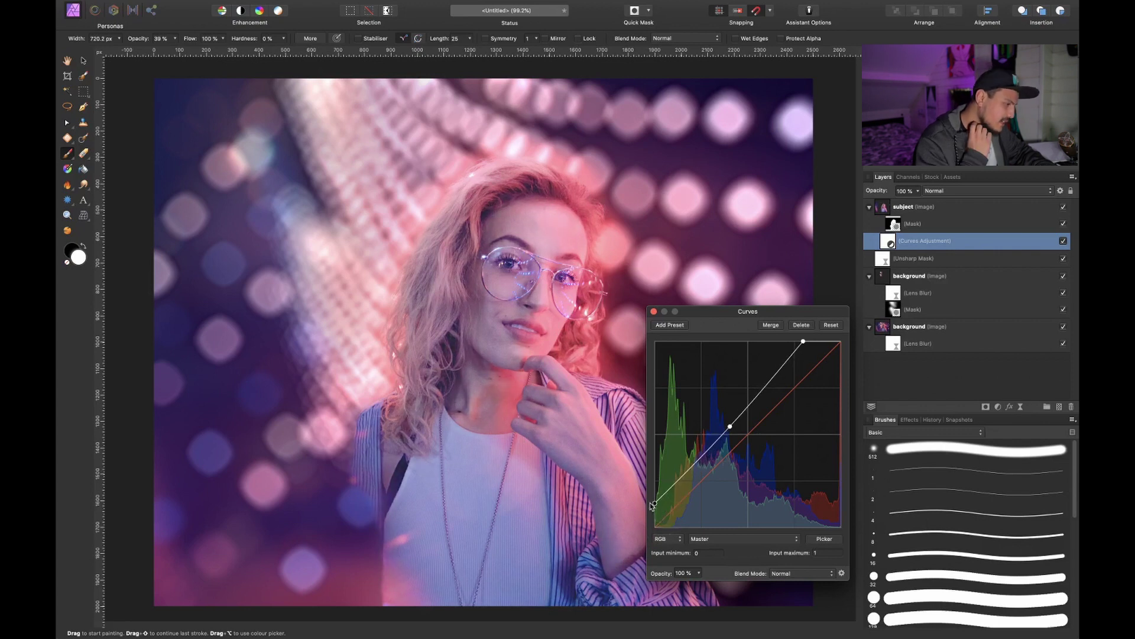
{"action": "left_click_drag", "start_coordinate": [652, 506], "coordinate": [655, 527]}
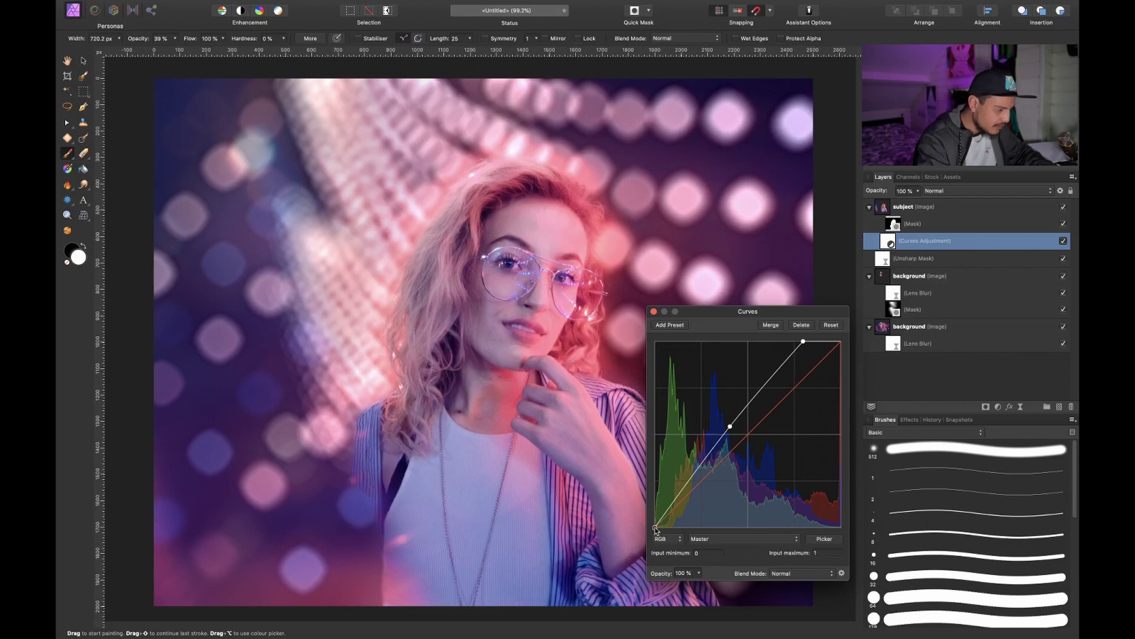
- Raise the curve's black point slightly to lift the shadows, and compare the subject with the Curves adjustment hidden and shown
{"action": "left_click_drag", "start_coordinate": [654, 524], "coordinate": [651, 512]}
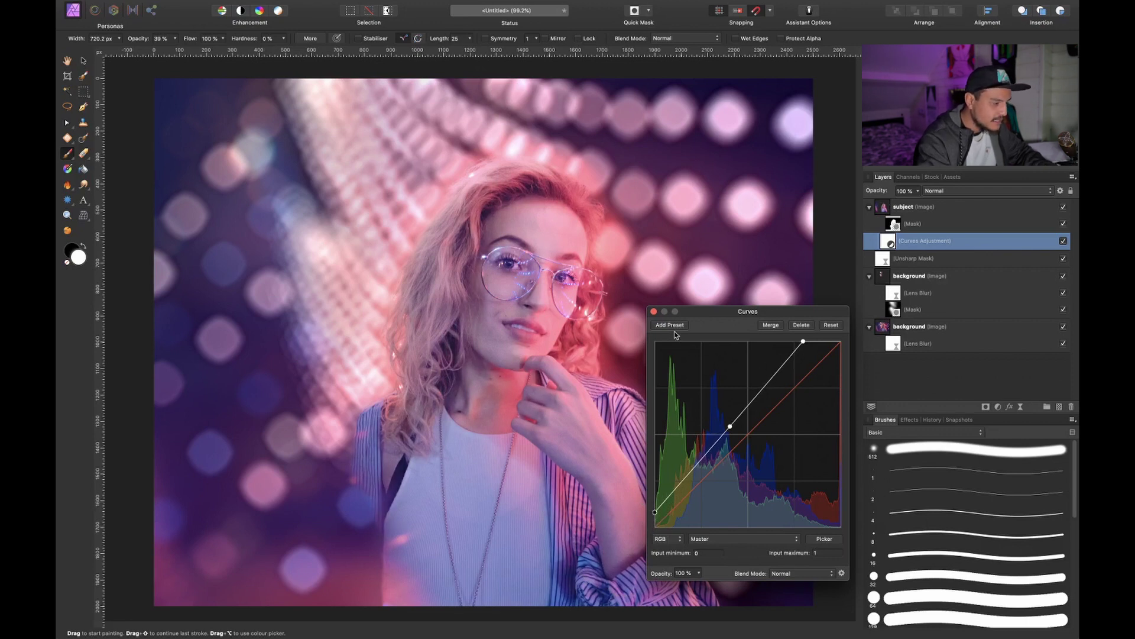
{"action": "left_click_drag", "start_coordinate": [659, 317], "coordinate": [658, 316]}
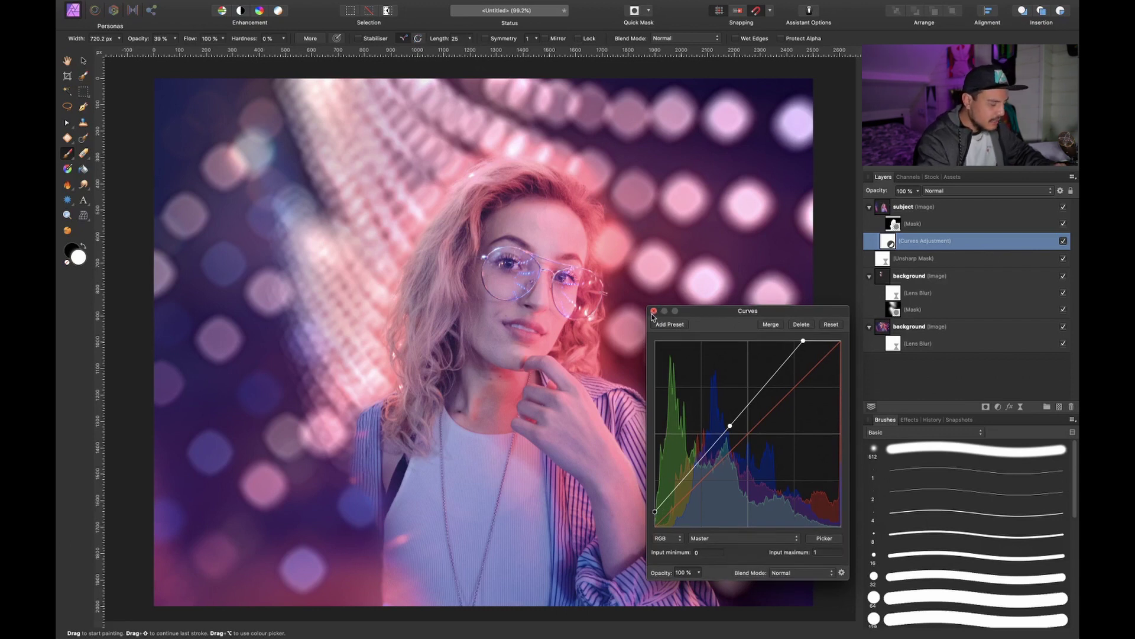
{"action": "left_click", "coordinate": [654, 311]}
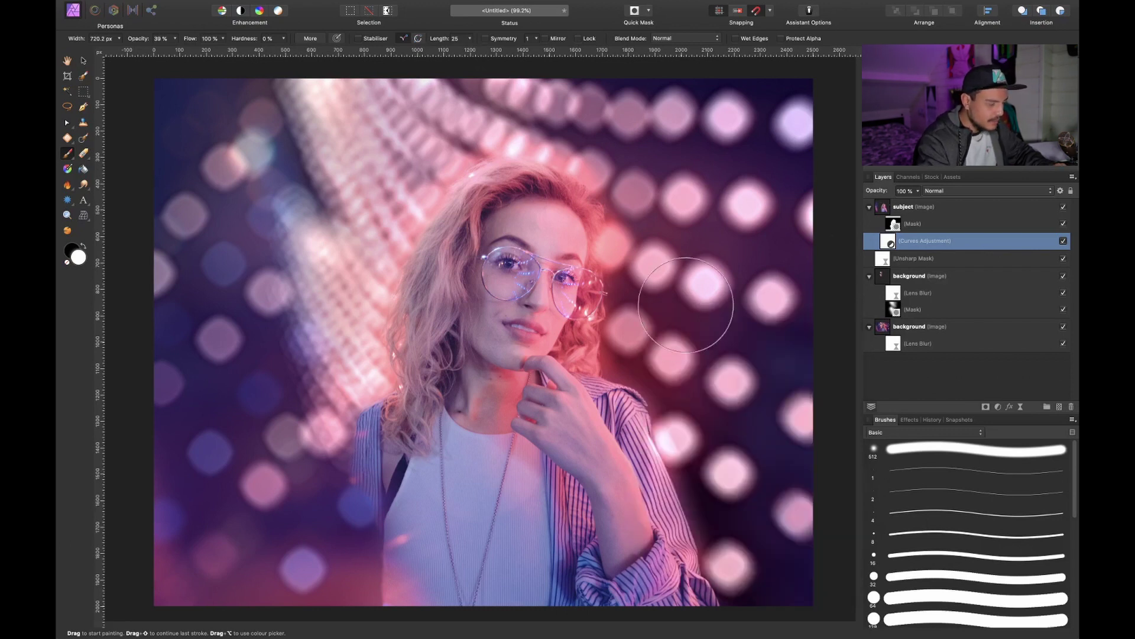
{"action": "left_click", "coordinate": [1063, 240]}
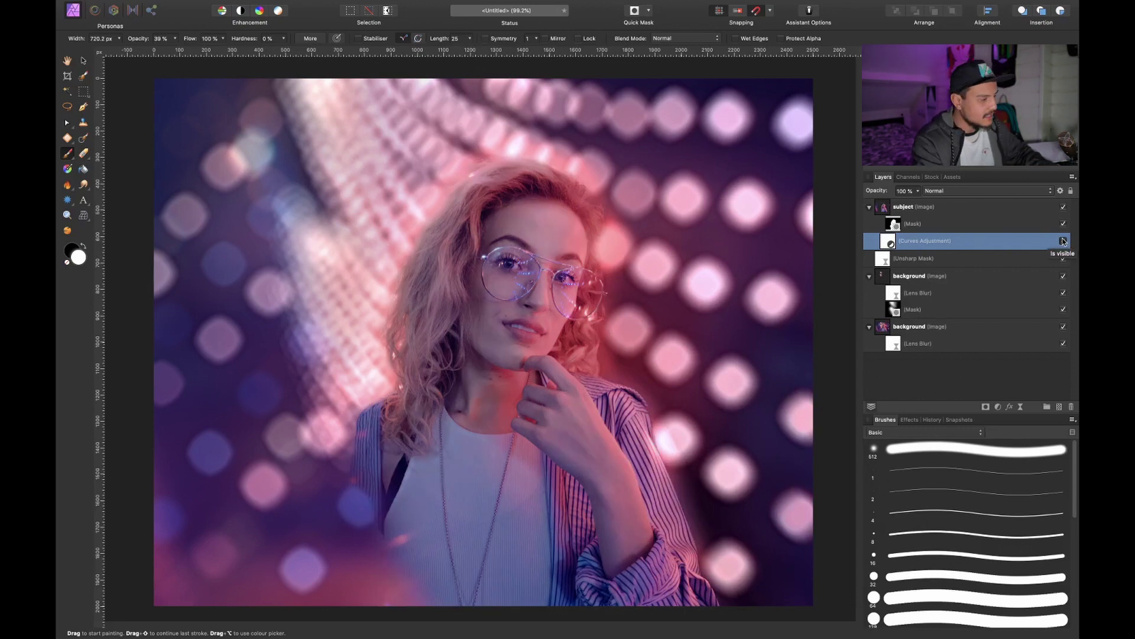
{"action": "left_click", "coordinate": [1064, 242]}
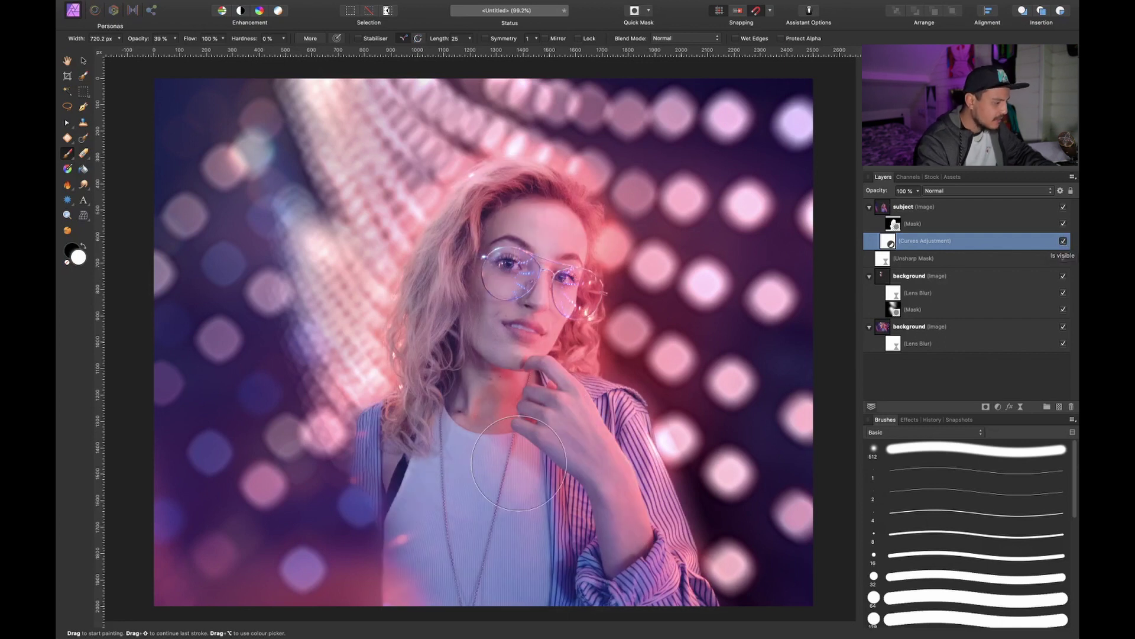
{"action": "scroll", "coordinate": [519, 463], "scroll_direction": "up", "scroll_amount": 3}
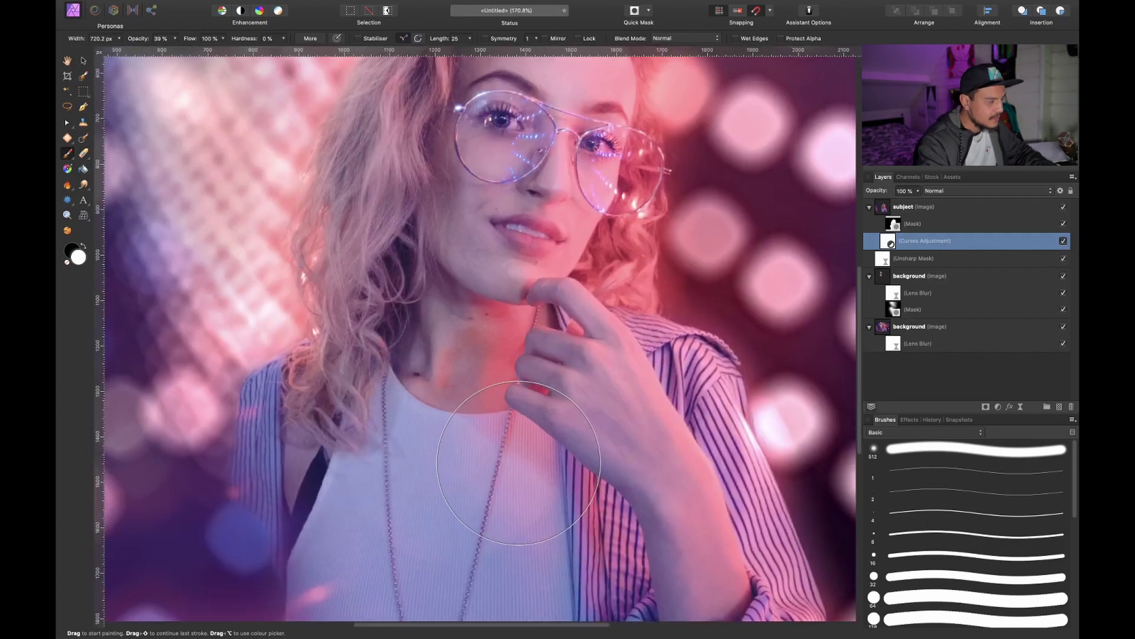
{"action": "scroll", "coordinate": [519, 463], "scroll_direction": "down", "scroll_amount": 3}
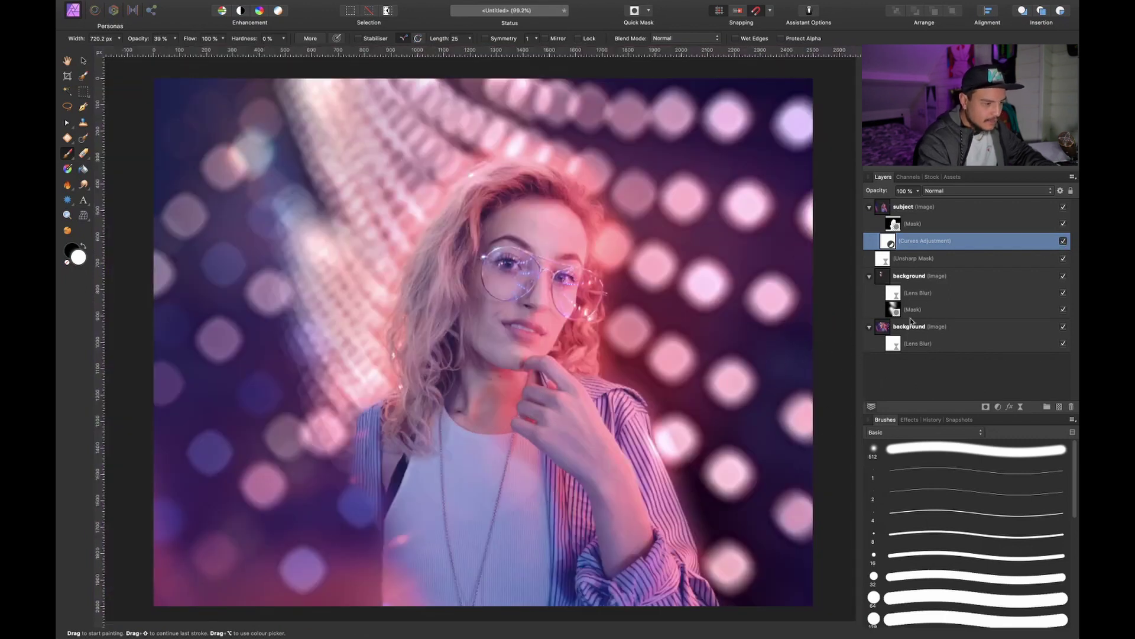
- Place a duplicate of the bottom background layer without its Lens Blur at the top of the stack, and toggle its visibility for a before-and-after comparison
{"action": "left_click", "coordinate": [924, 332]}
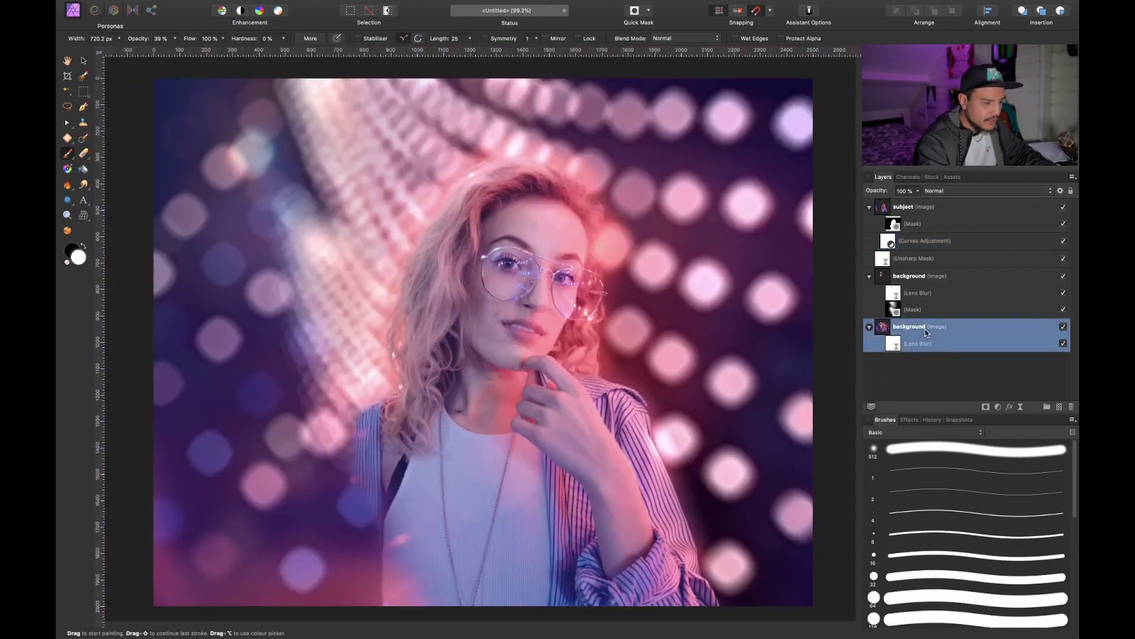
{"action": "key", "text": "super+j"}
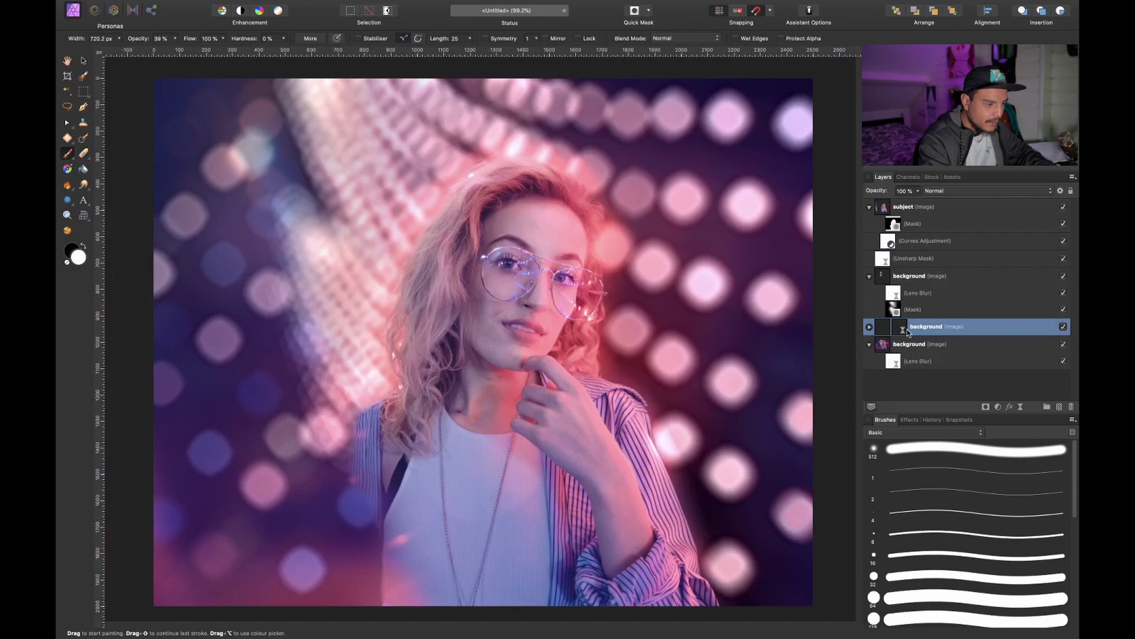
{"action": "left_click_drag", "start_coordinate": [908, 332], "coordinate": [1063, 385]}
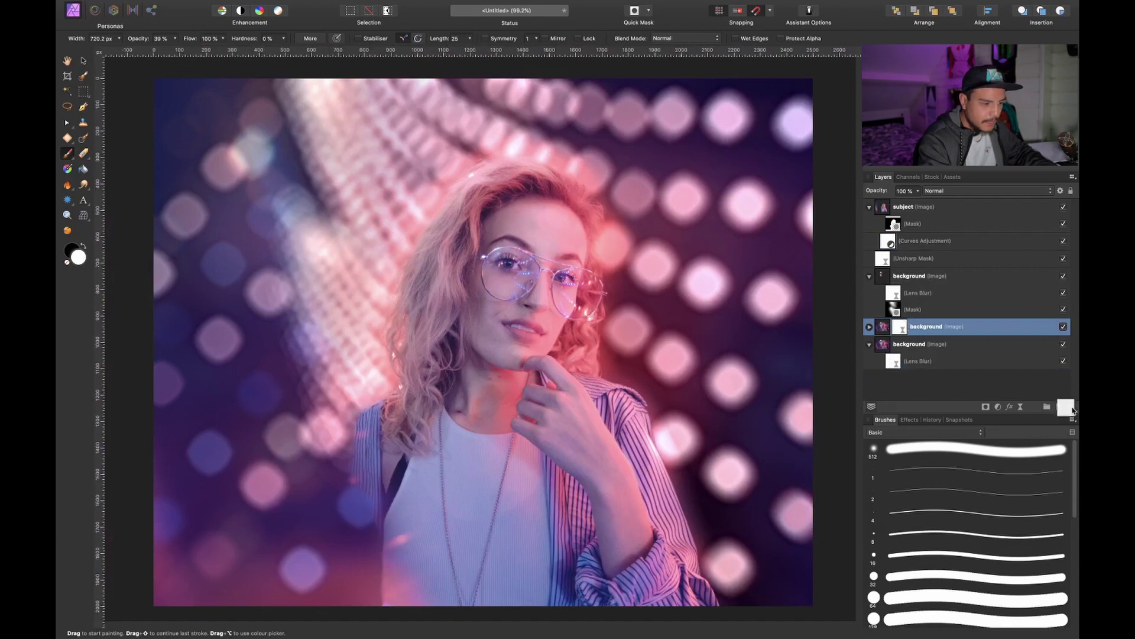
{"action": "left_click_drag", "start_coordinate": [886, 328], "coordinate": [886, 205]}
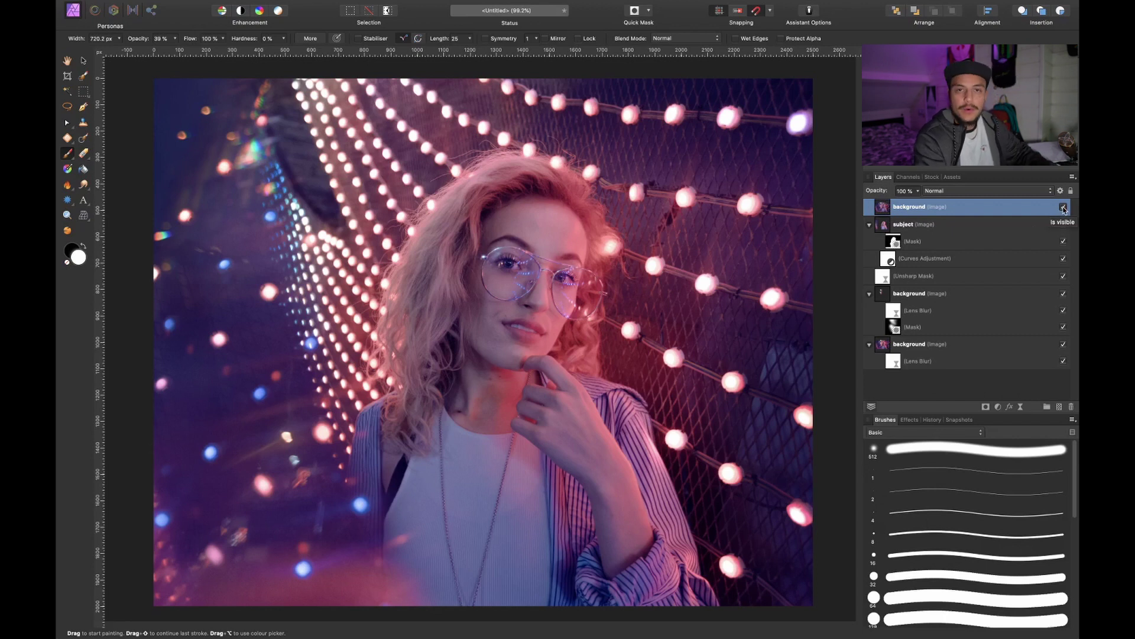
{"action": "left_click", "coordinate": [1064, 209]}
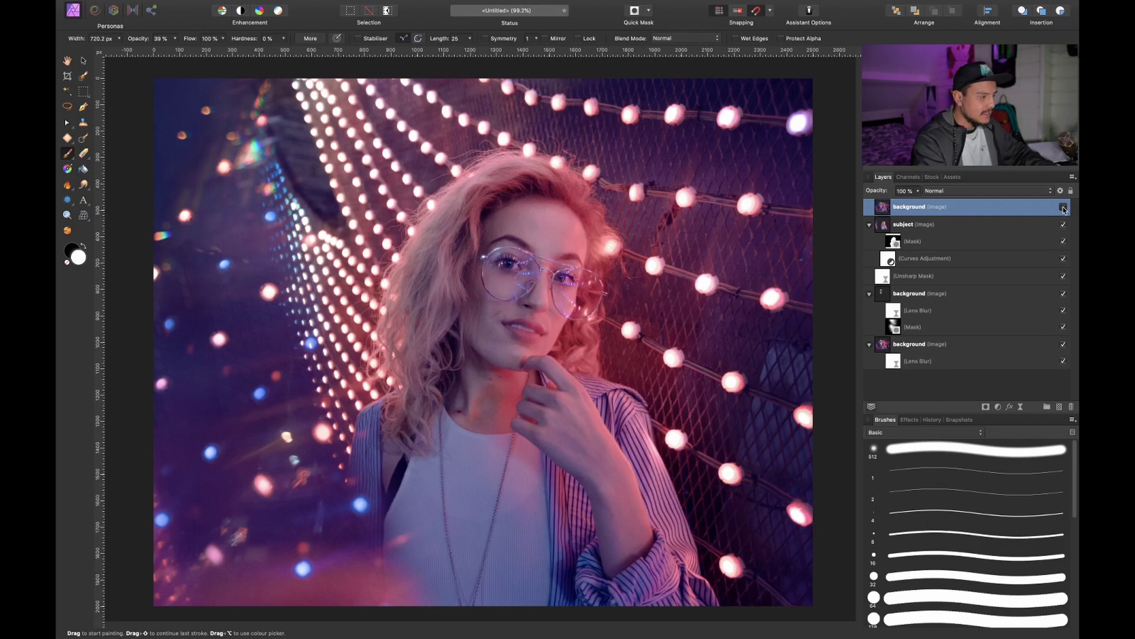